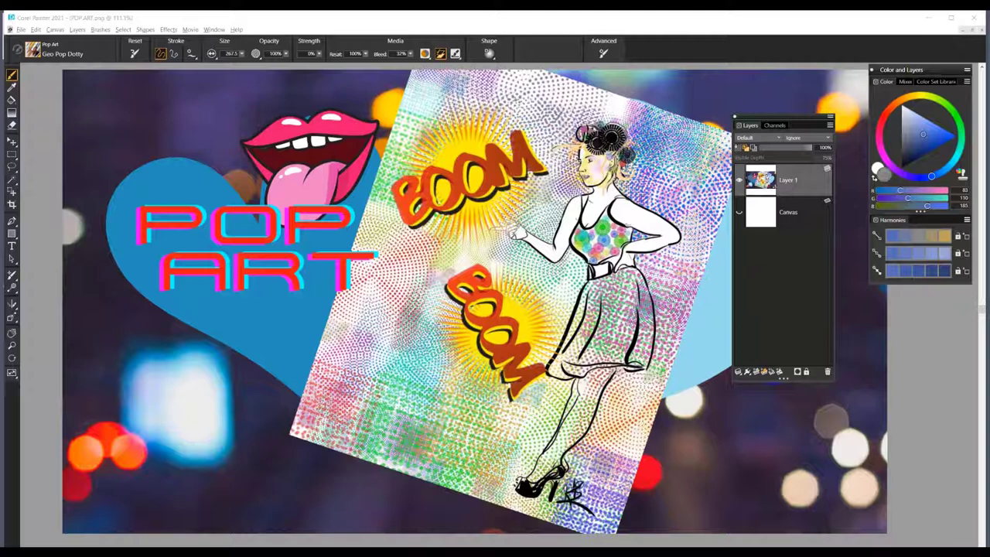
- Switch from the POP ART.png image to the pop girl.rif document
click(964, 31)
click(287, 194)
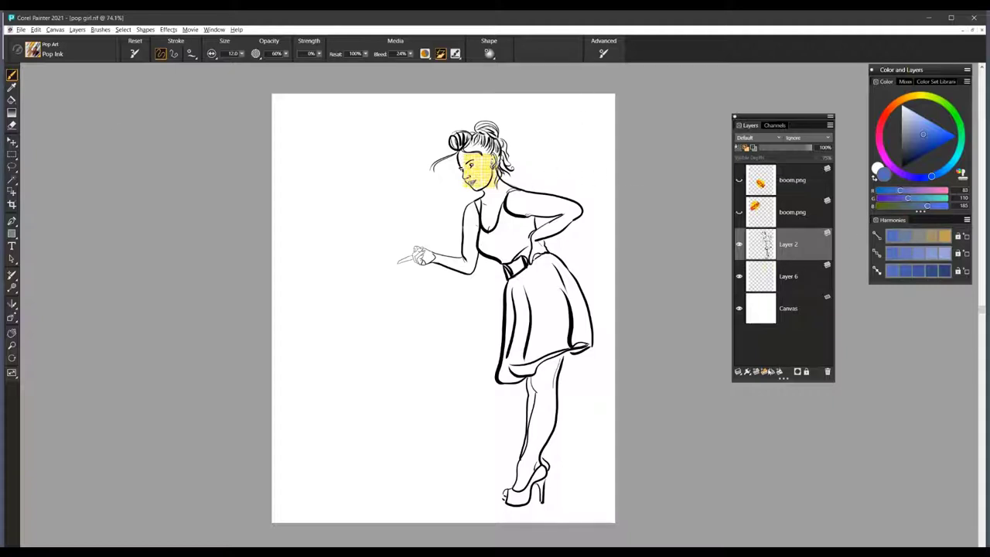
- Add a new layer above the line art and test three long wavy dark navy Pop Ink lines beside the woman
click(755, 373)
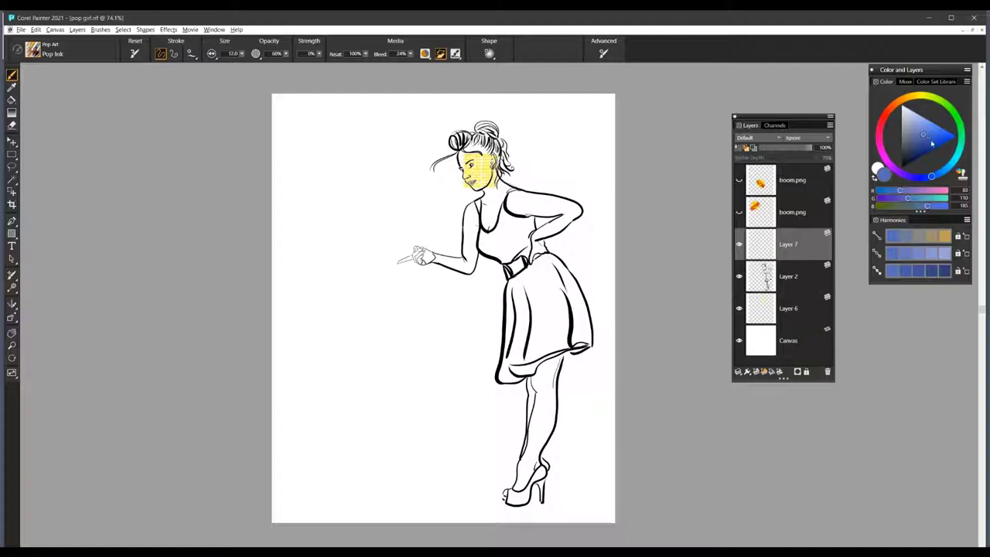
drag(924, 147, 908, 163)
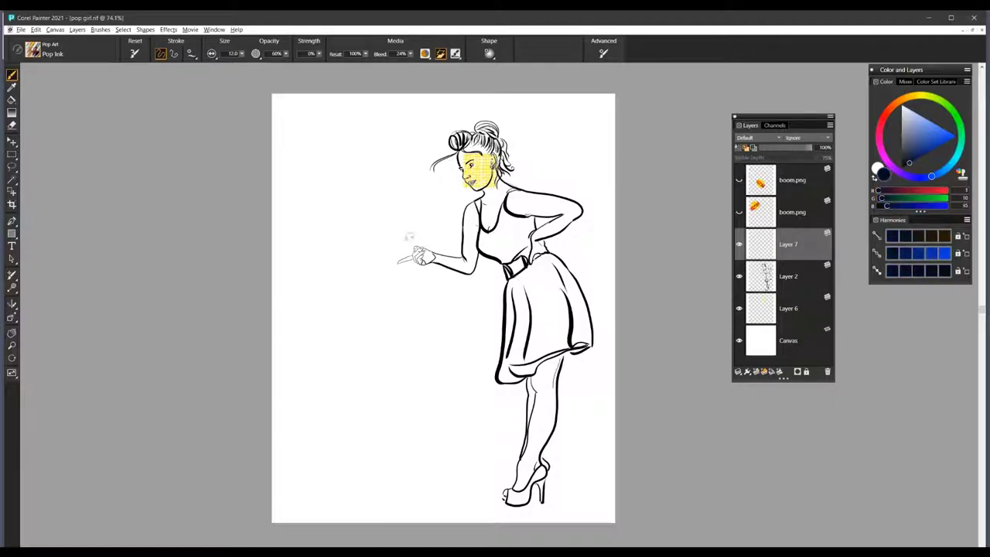
mouse_move(351, 180)
mouse_down()
mouse_move(327, 218)
mouse_move(369, 247)
mouse_move(358, 288)
mouse_move(422, 416)
mouse_up()
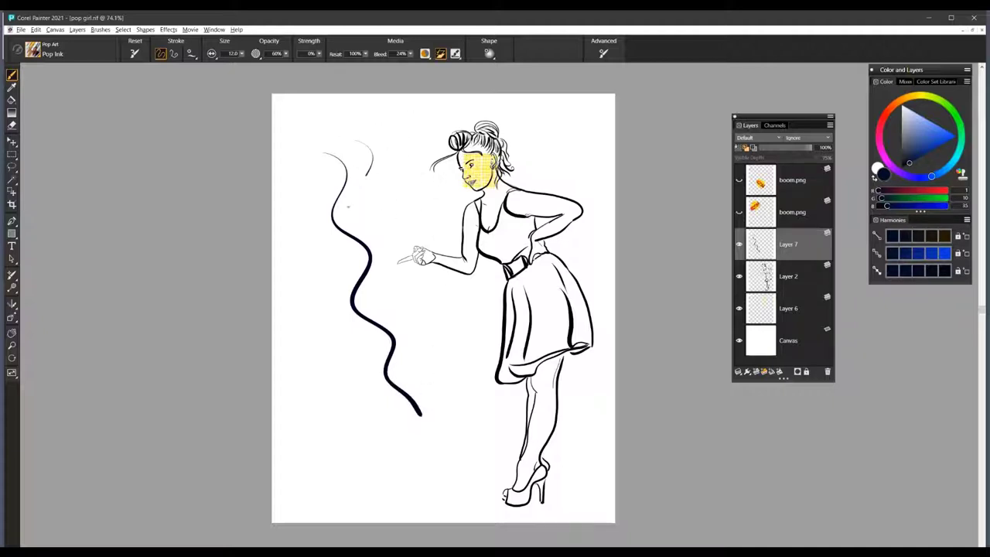
mouse_move(363, 177)
mouse_down()
mouse_move(395, 243)
mouse_move(410, 315)
mouse_move(458, 401)
mouse_up()
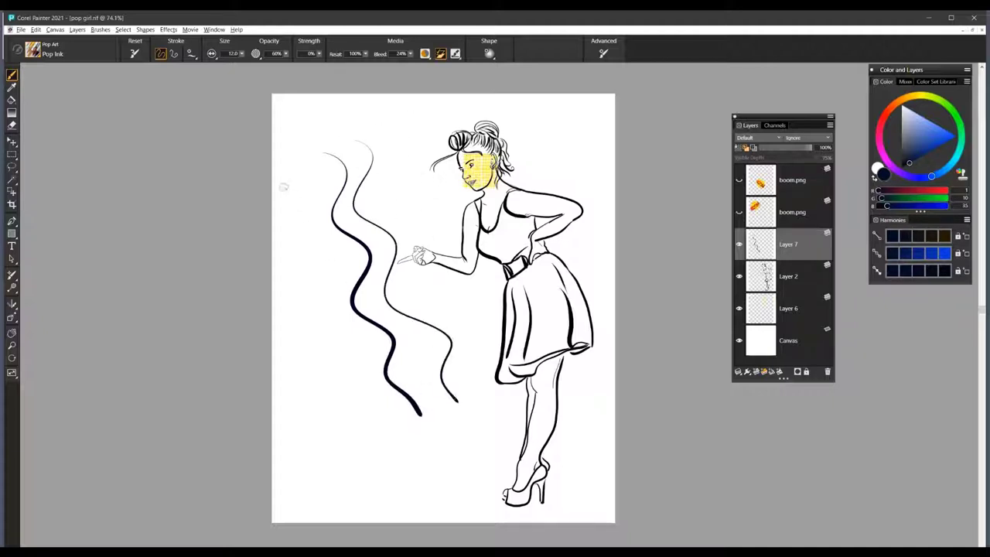
drag(307, 199, 389, 432)
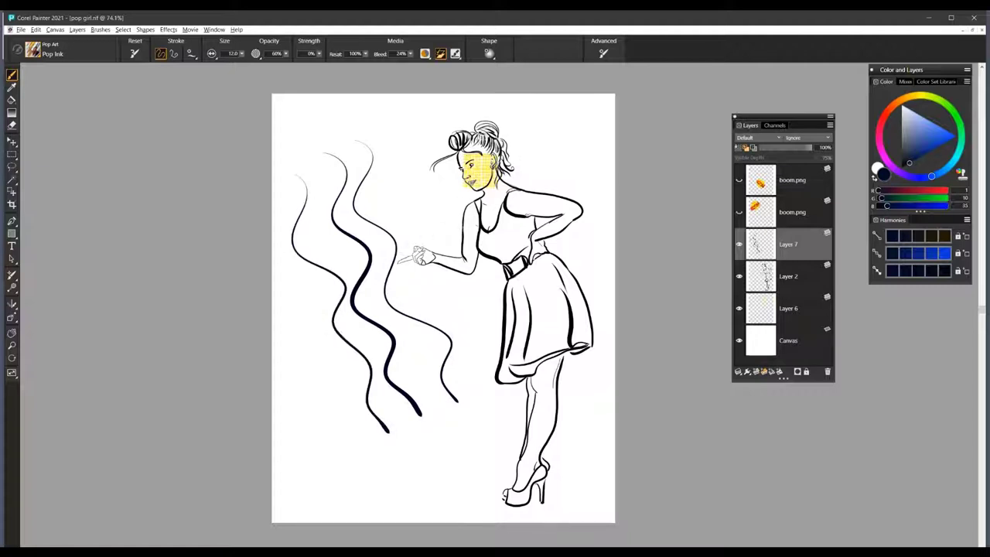
- Try Pop Ink strokes around the woman's hair and more wavy lines beside her, and delete the test layer
drag(486, 121, 497, 136)
drag(503, 142, 521, 161)
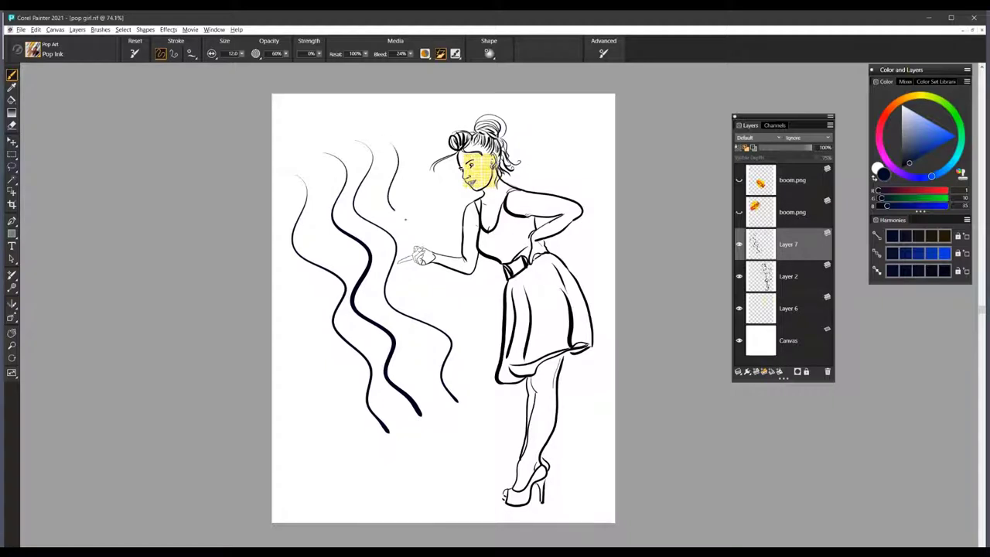
mouse_move(397, 247)
mouse_down()
mouse_move(393, 299)
mouse_move(460, 332)
mouse_up()
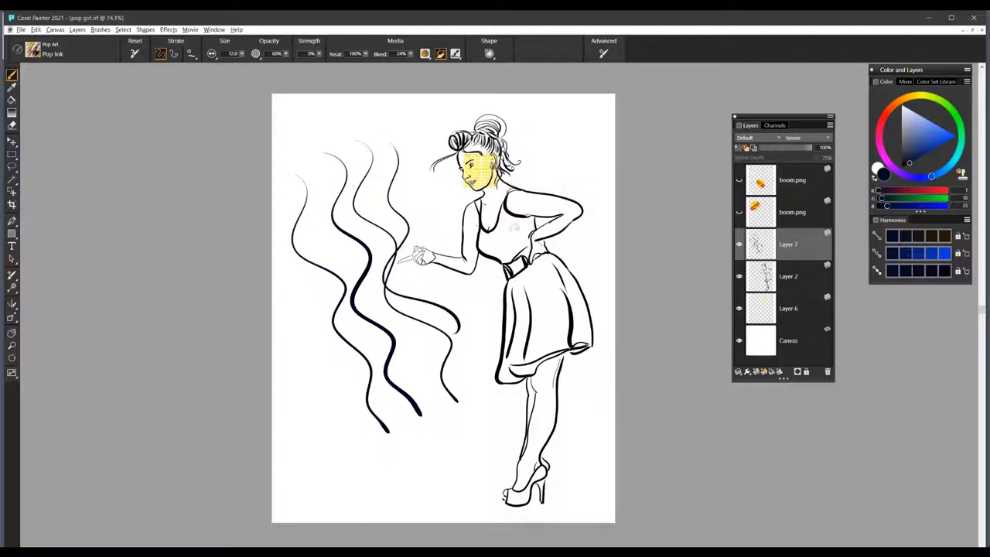
mouse_move(370, 422)
mouse_down()
mouse_move(404, 418)
mouse_move(443, 428)
mouse_up()
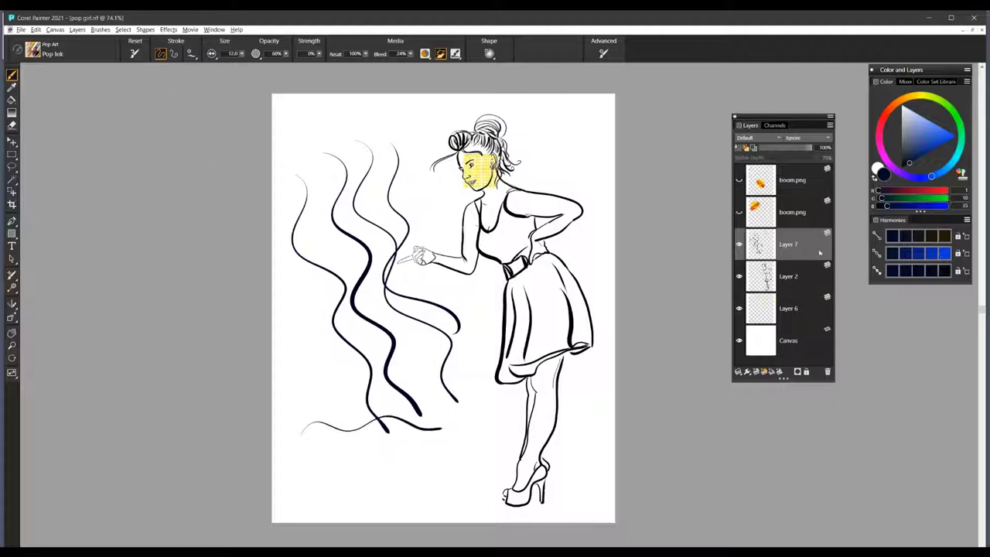
click(828, 373)
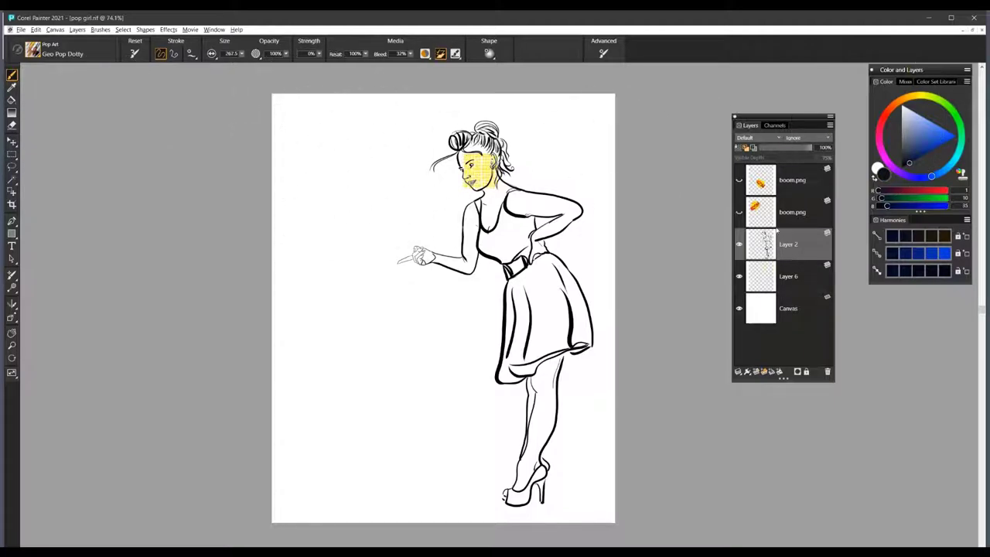
- Add a new layer above the line art for Geo Pop Dotty and choose a bright blue, RGB 23, 82, 249
click(755, 372)
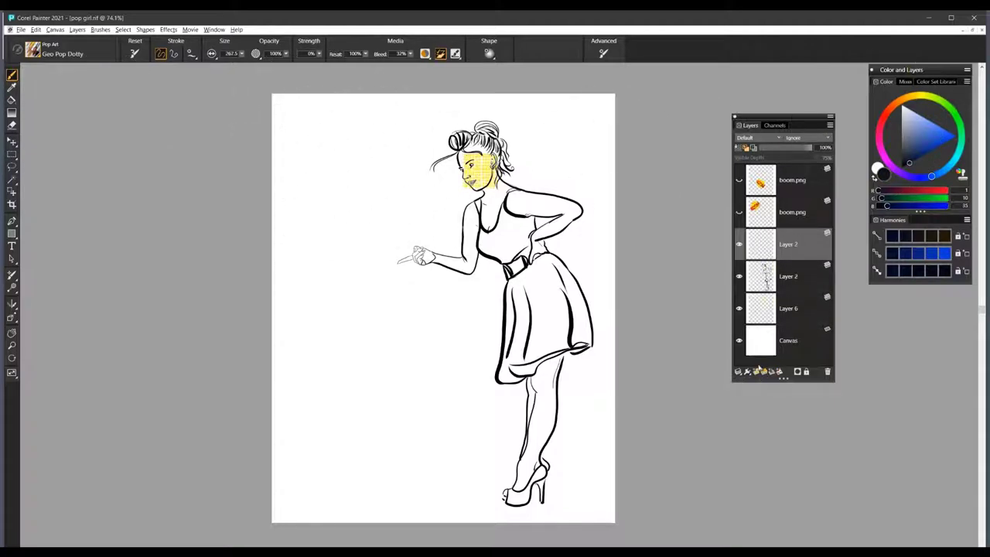
click(925, 144)
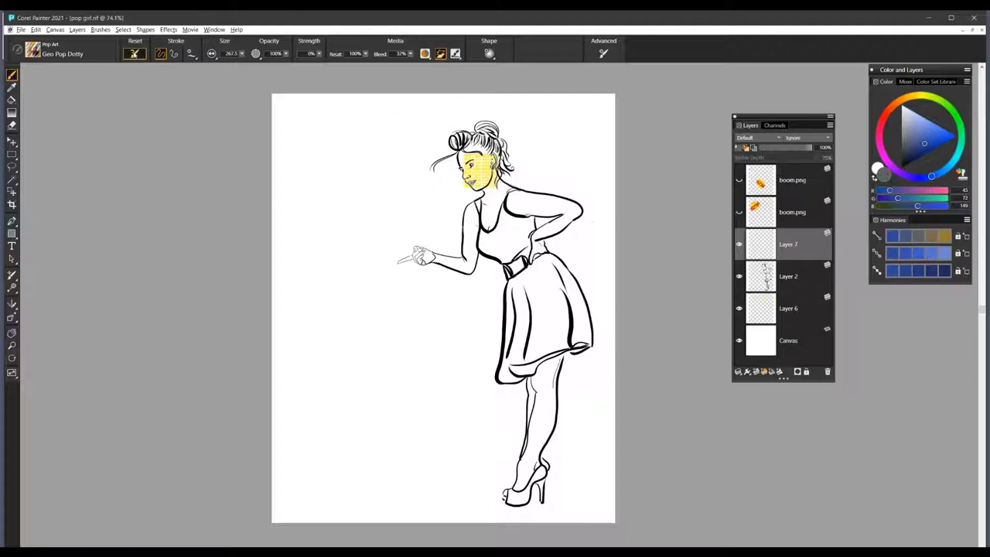
drag(940, 141, 951, 134)
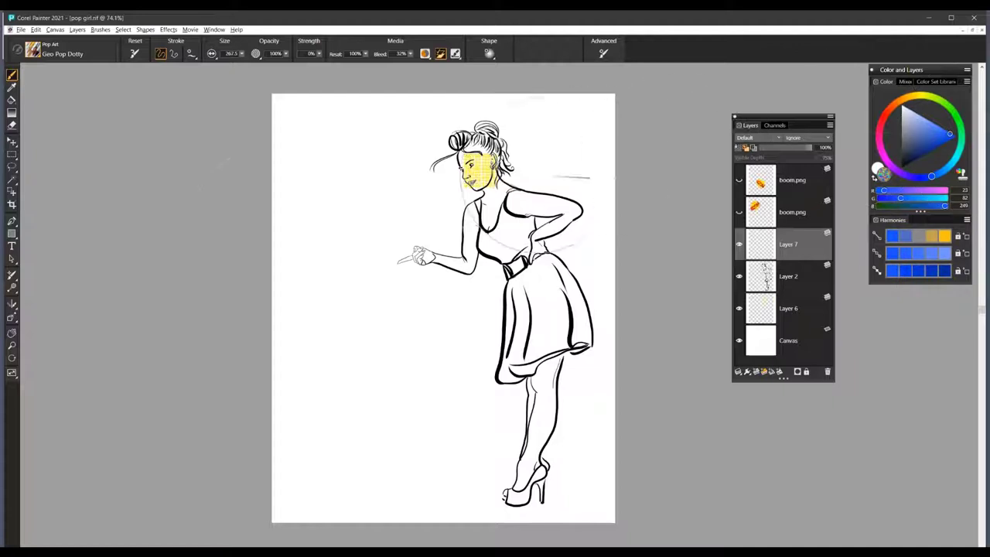
- Show Geo Pop Dotty's advanced brush controls and stamp multicoloured dot patches in front of the woman, around her pointing hand
click(603, 53)
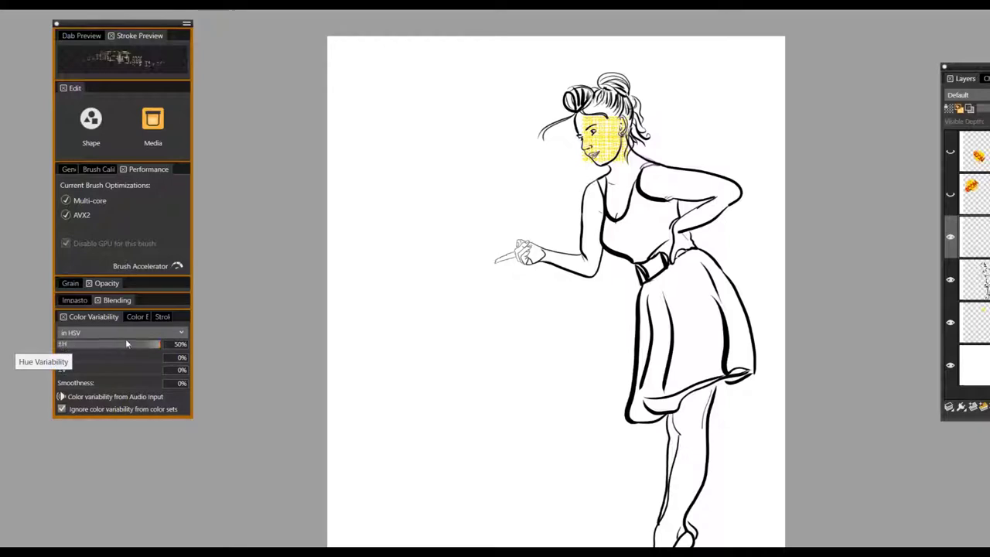
click(453, 158)
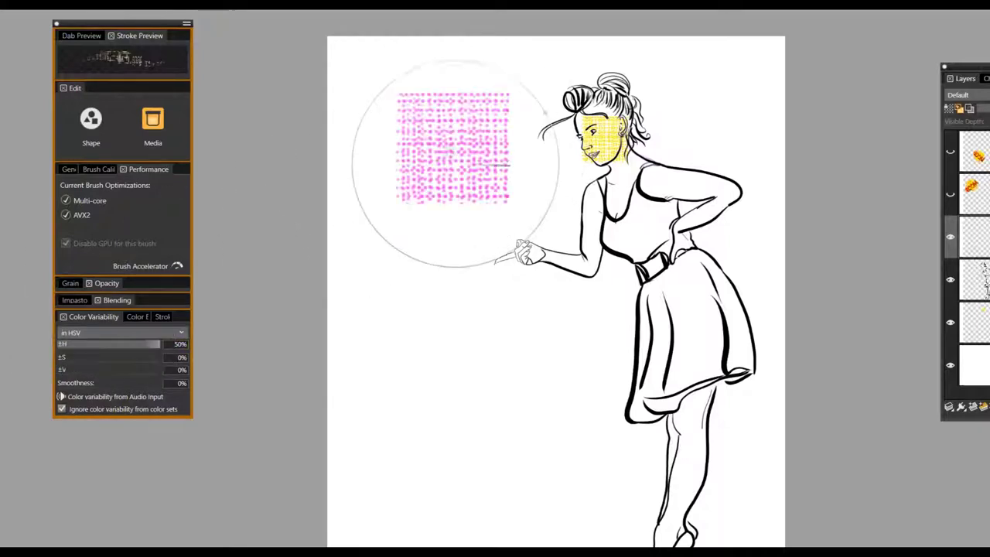
click(424, 232)
click(506, 207)
click(487, 329)
click(478, 265)
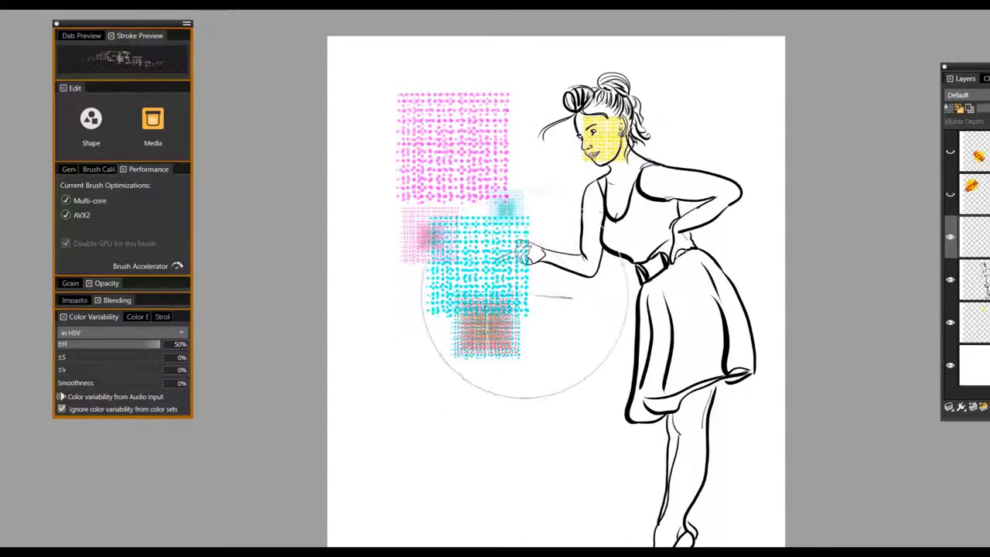
click(573, 327)
click(491, 396)
click(455, 352)
click(539, 192)
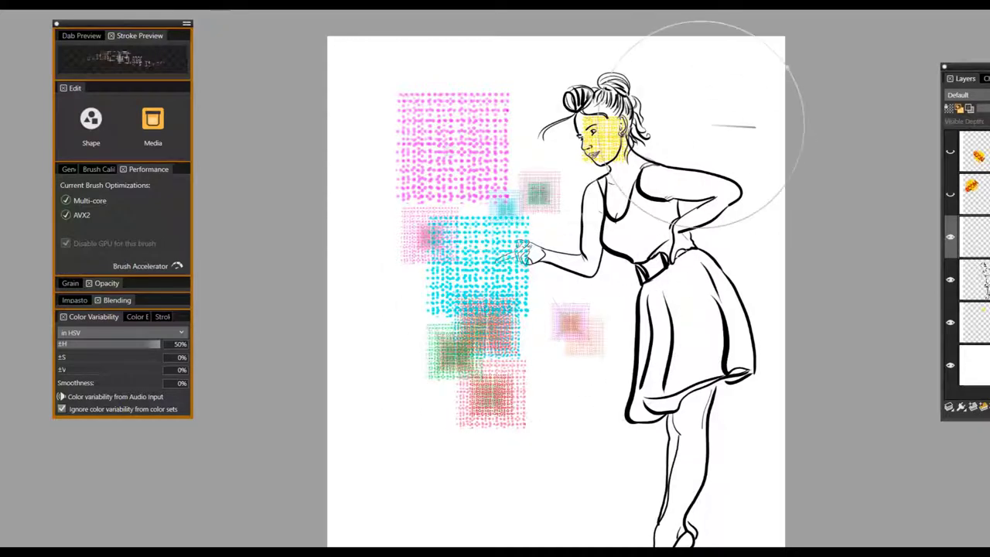
- Stamp Geo Pop Dotty patches of varied hues behind the woman's head and beside her bent elbow
click(696, 96)
click(680, 48)
click(735, 118)
click(762, 213)
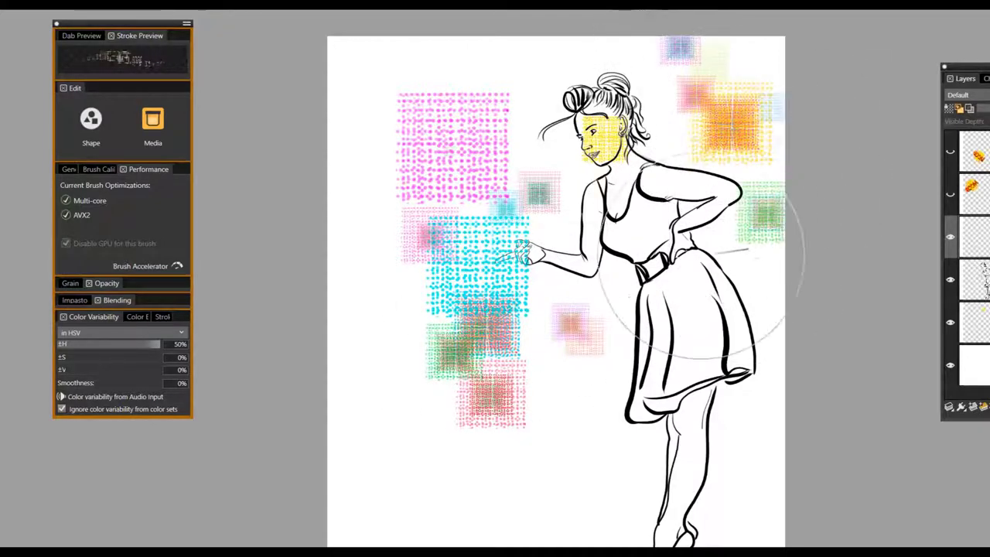
- Stamp Geo Pop Dotty patches over the waist and across the lower part of the canvas around the legs
click(619, 290)
click(549, 432)
click(379, 475)
click(381, 387)
click(454, 501)
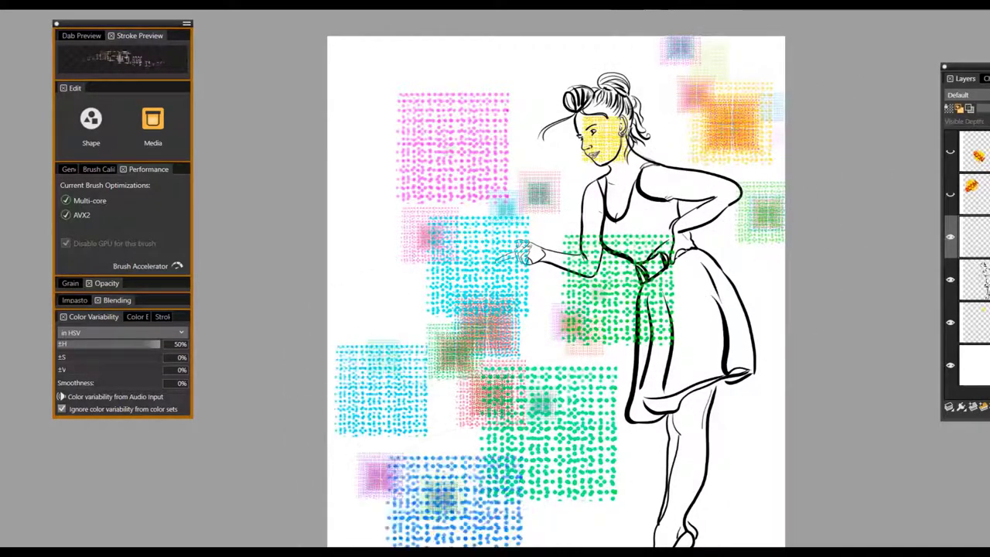
click(536, 538)
click(624, 509)
click(745, 522)
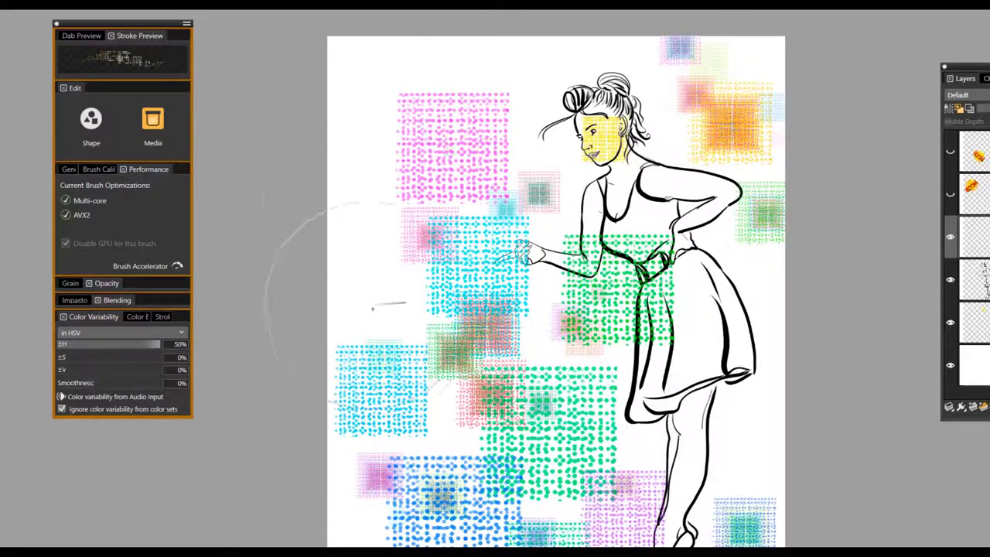
- Fill the canvas's left edge and upper-left area with Geo Pop Dotty patches of varying size
click(377, 325)
click(368, 79)
click(380, 106)
click(476, 73)
click(389, 188)
click(529, 130)
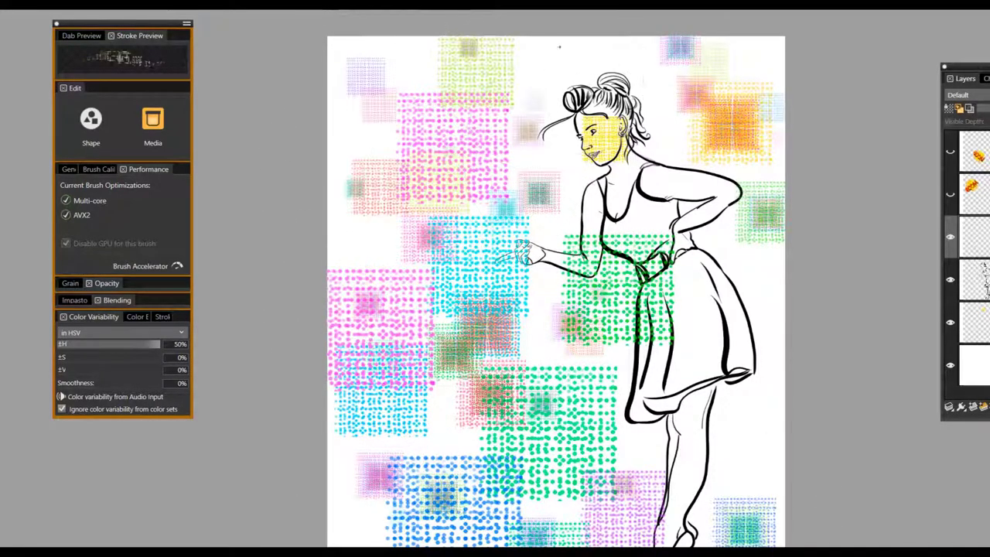
- Stamp Geo Pop Dotty patches down the canvas's right side, over the skirt hem and in the lower-left gaps
click(749, 178)
click(750, 261)
click(720, 384)
click(746, 468)
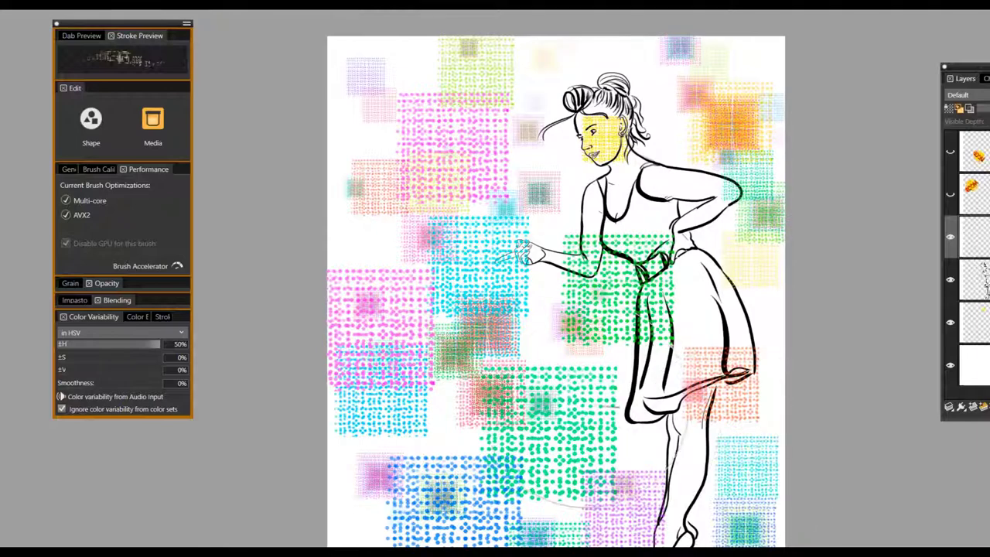
click(595, 414)
click(400, 532)
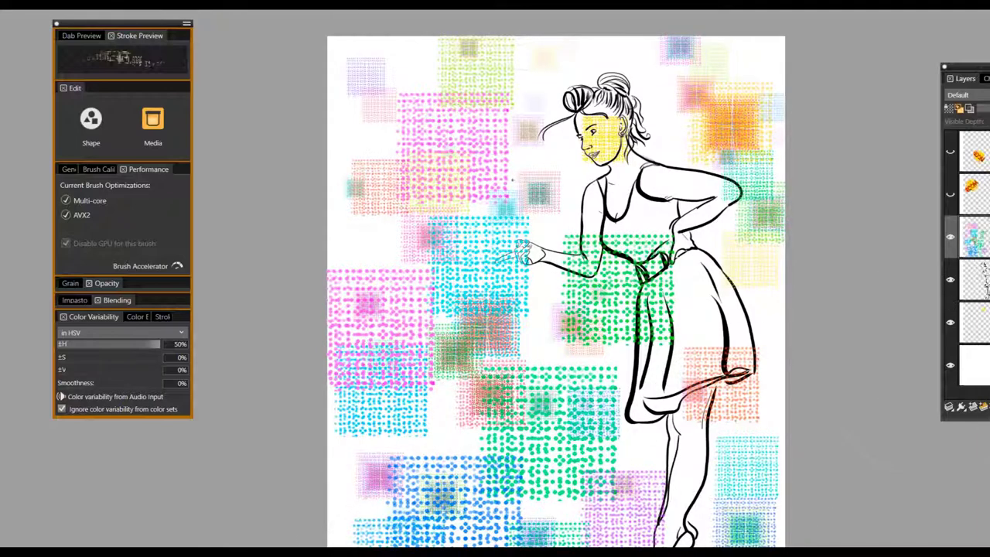
- Fill gaps along the canvas's upper edge and above the pointing hand with more Geo Pop Dotty patches
click(512, 182)
click(364, 93)
click(444, 68)
click(564, 50)
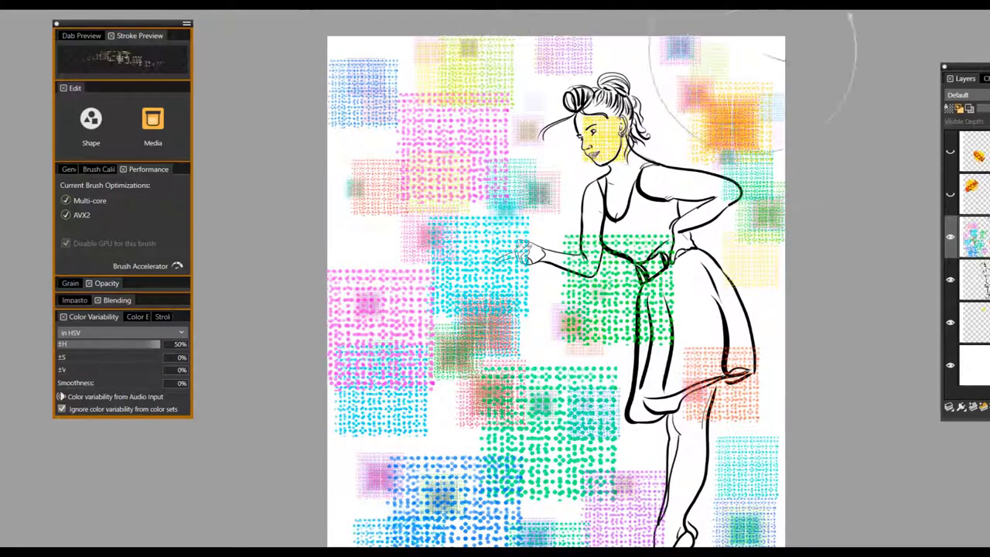
click(760, 53)
click(667, 83)
click(357, 233)
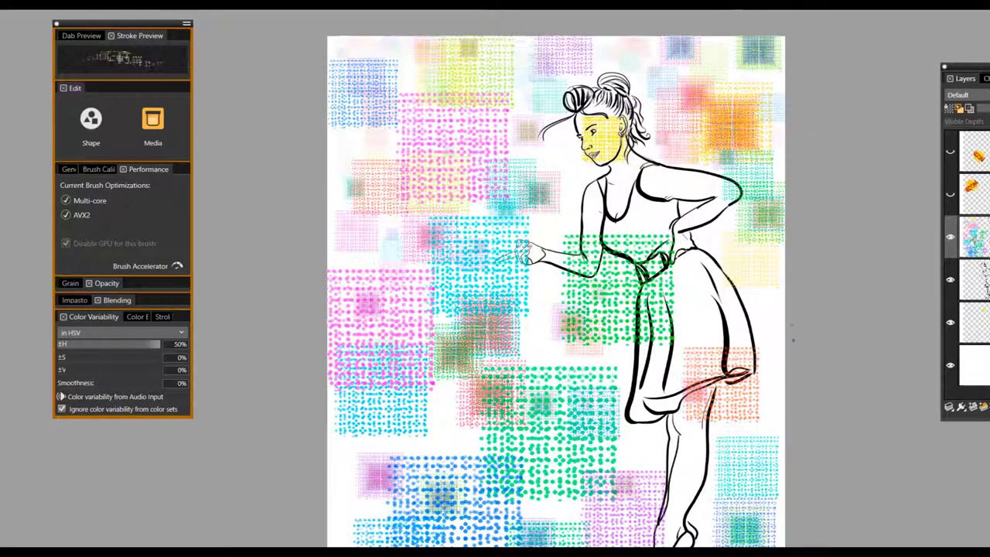
- Stamp further Geo Pop Dotty patches along the canvas's lower edge, near the shoulder and over the woman's head
click(551, 543)
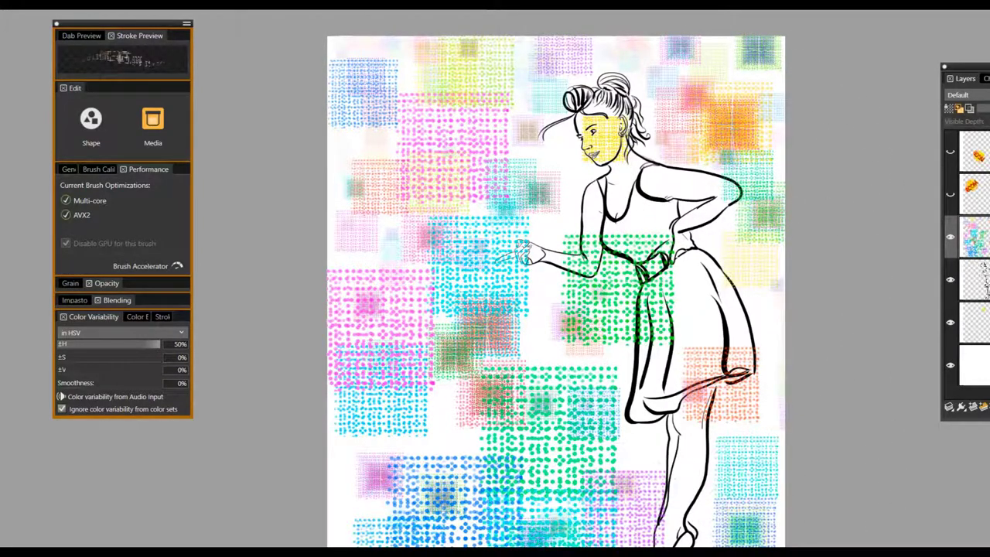
click(736, 554)
click(408, 438)
click(350, 531)
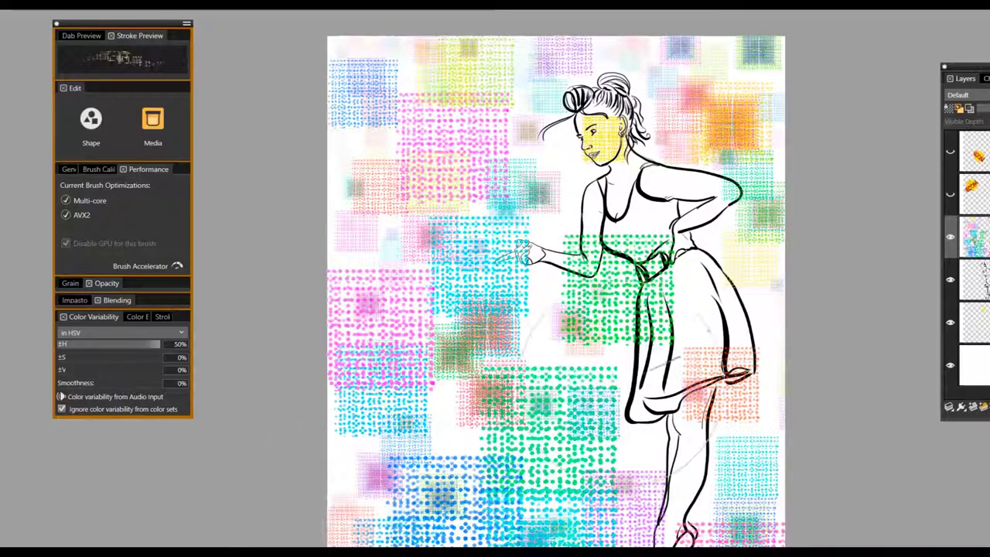
click(538, 193)
click(615, 125)
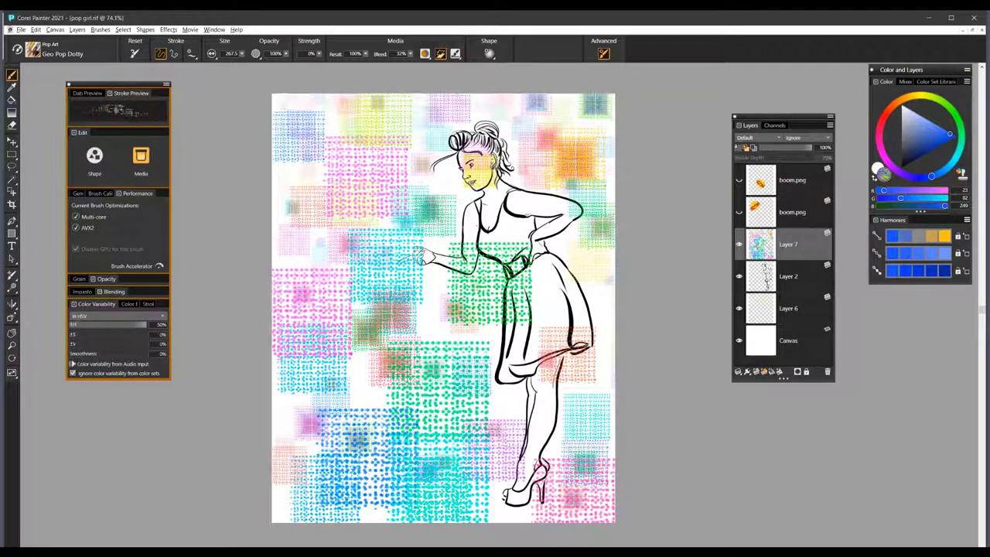
- Switch to the Halftone Pop brush and change the brush colour to magenta
key(/)
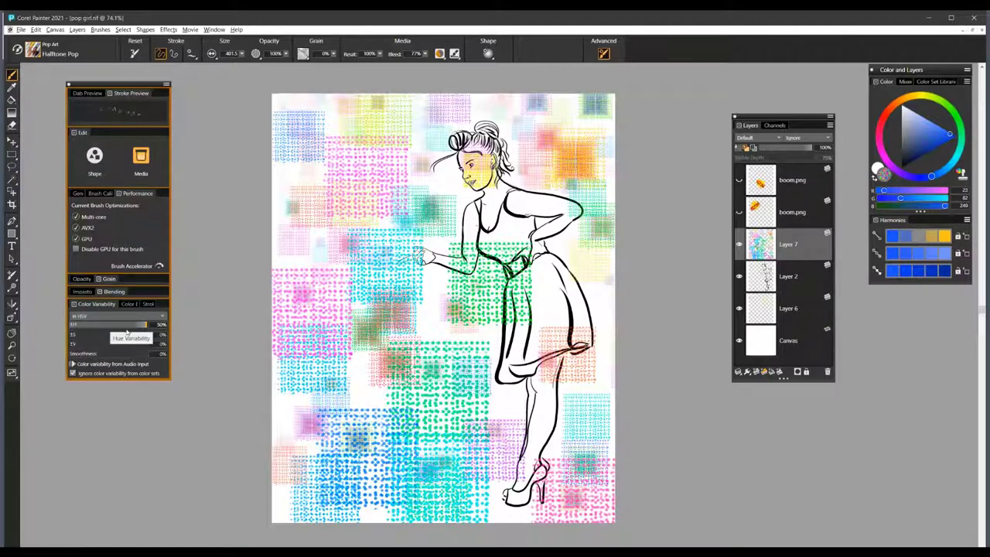
click(941, 190)
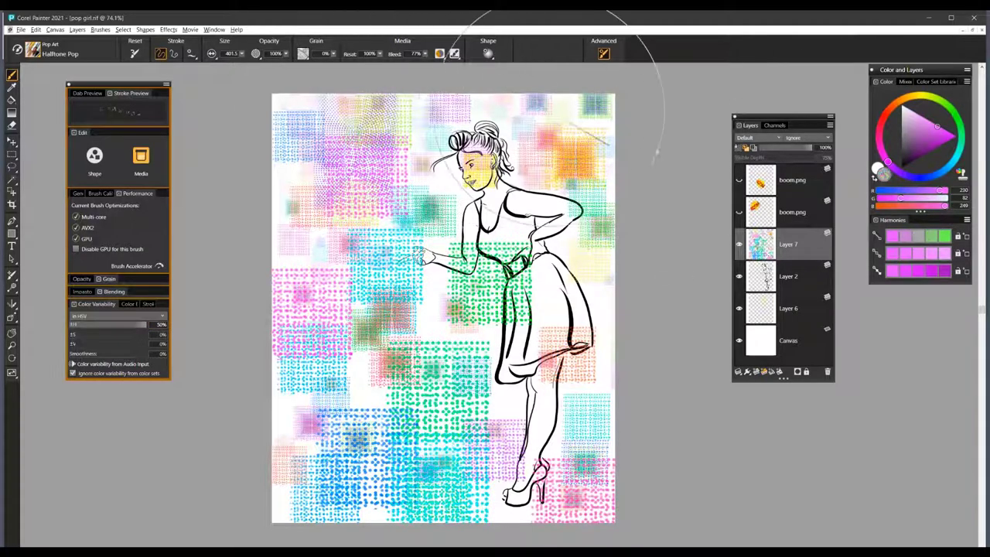
- Hide Layer 7 and stamp multicoloured Halftone Pop patches in the canvas's upper-left area on a new layer
click(739, 244)
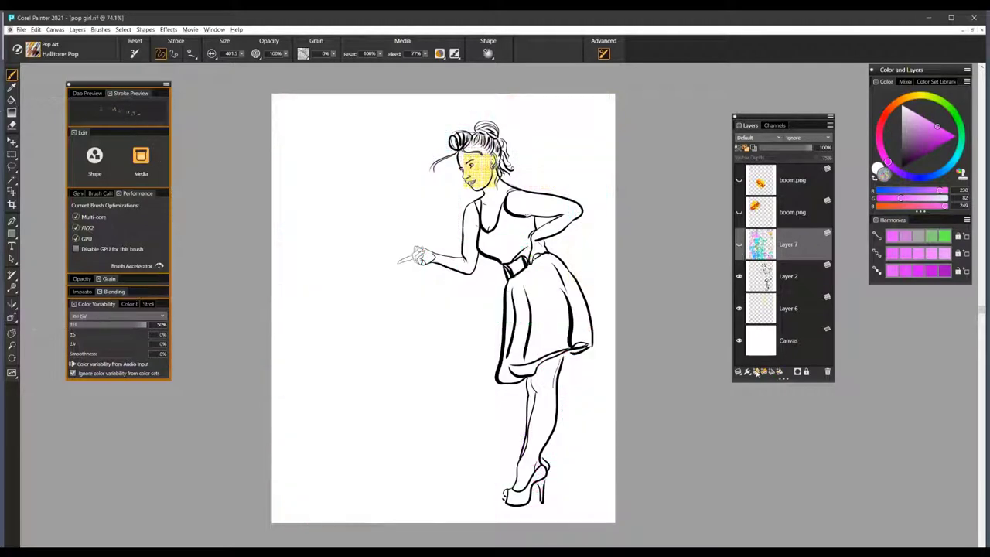
click(756, 372)
click(351, 178)
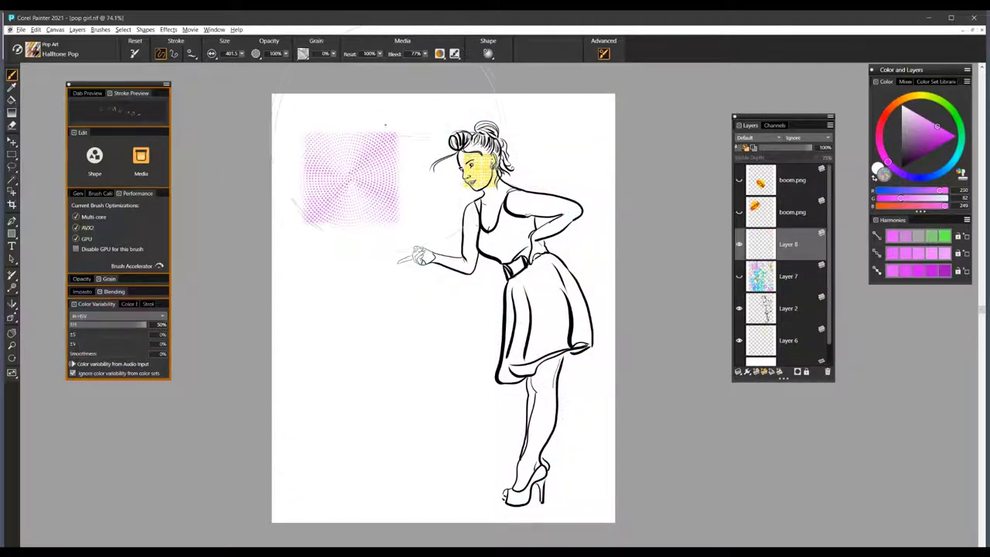
click(388, 128)
click(424, 129)
click(313, 118)
click(387, 238)
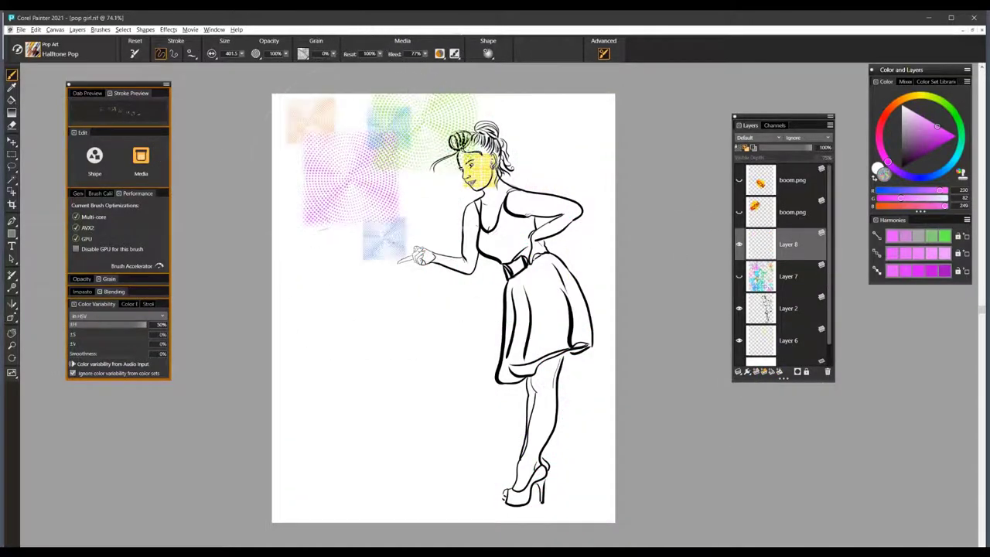
- Stamp multicoloured Halftone Pop patches down the canvas's left side, beside the woman's torso and around her pointing hand
click(425, 207)
click(320, 321)
click(323, 250)
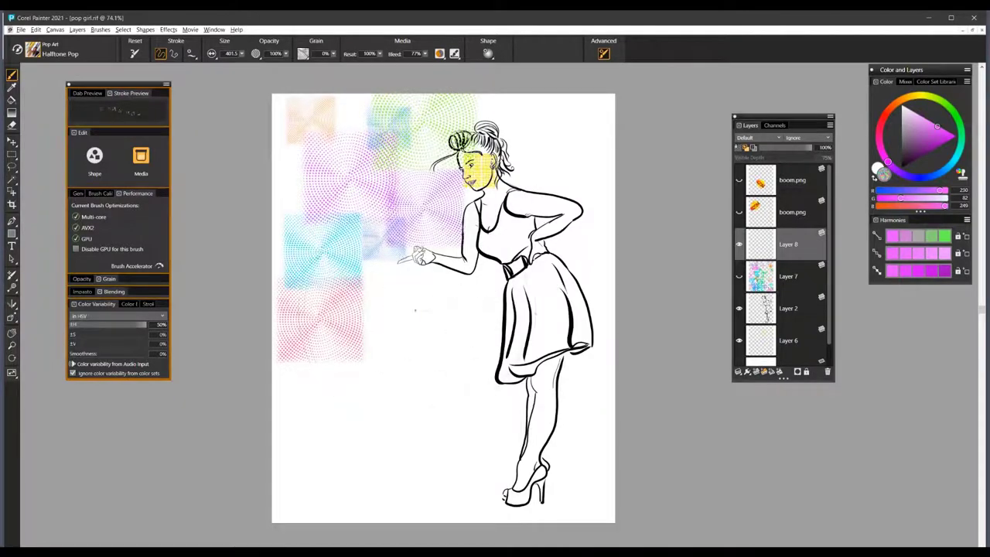
click(419, 326)
click(393, 265)
- Stamp overlapping pastel Halftone Pop patches in the canvas's upper-right area behind the woman's head
click(532, 114)
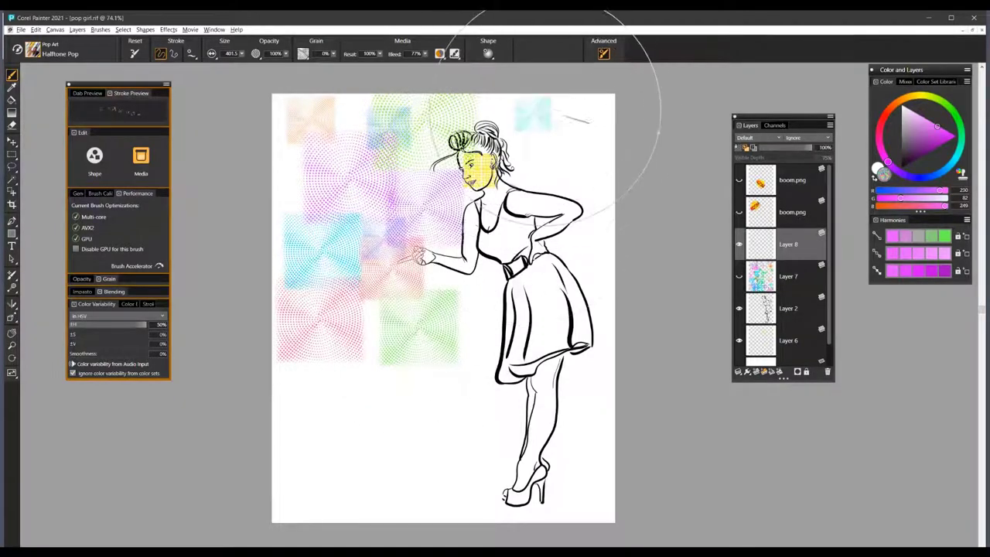
click(547, 144)
click(575, 123)
click(568, 174)
click(586, 169)
click(516, 121)
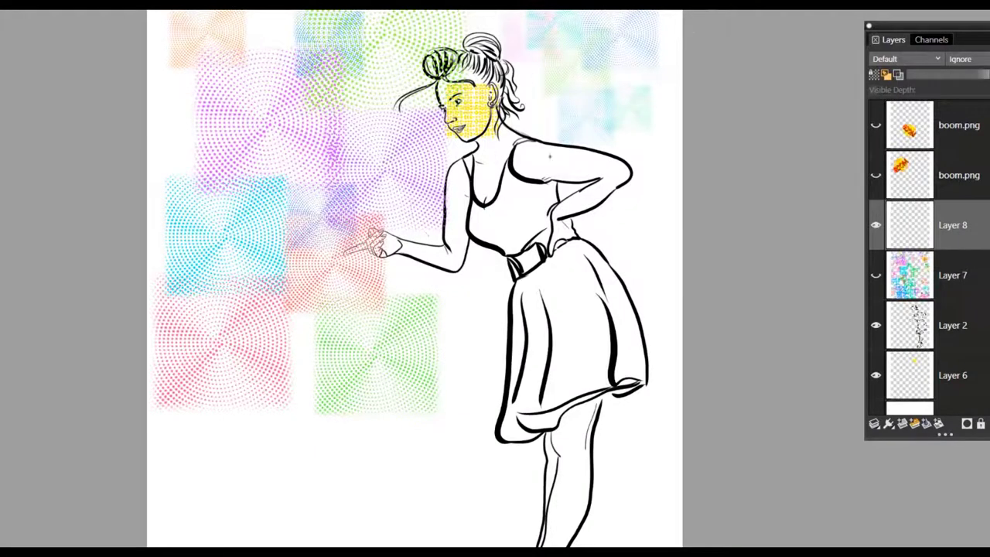
- Add Halftone Pop patches over the woman's waist and skirt and around the skirt's hem
click(523, 215)
click(608, 252)
click(589, 306)
click(411, 423)
click(503, 419)
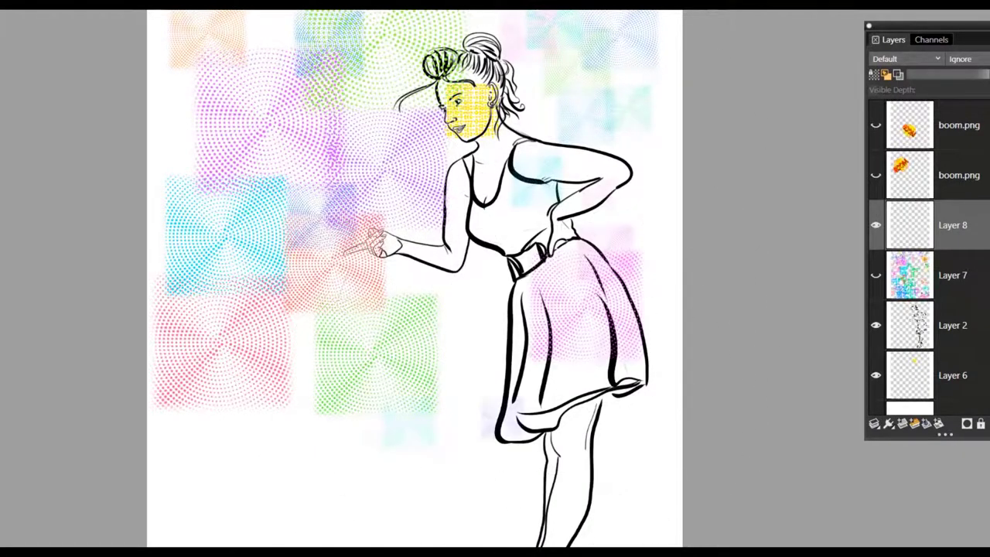
click(530, 379)
click(633, 395)
- Stamp Halftone Pop patches beside the woman's legs and a large orange one in the lower middle of the canvas
click(588, 467)
click(630, 499)
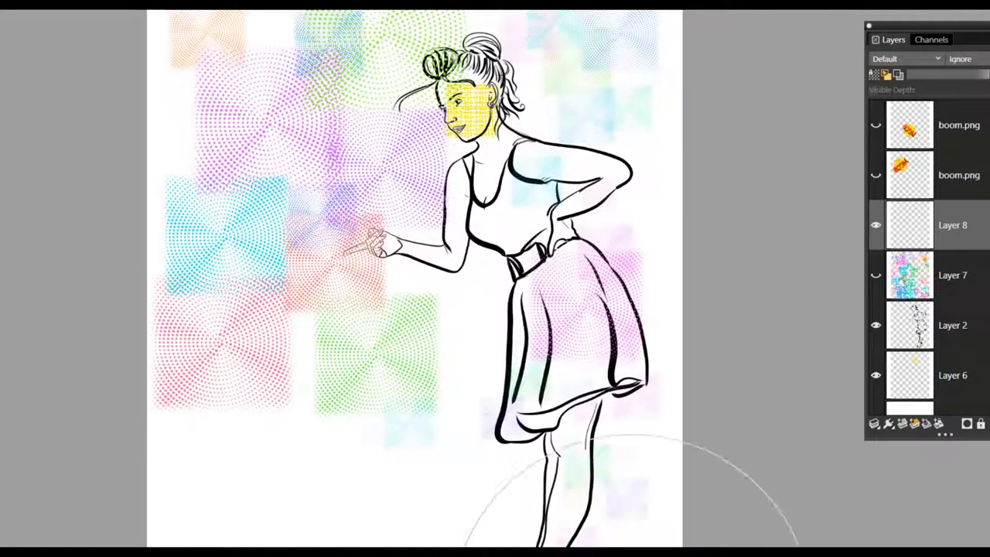
click(643, 538)
click(379, 495)
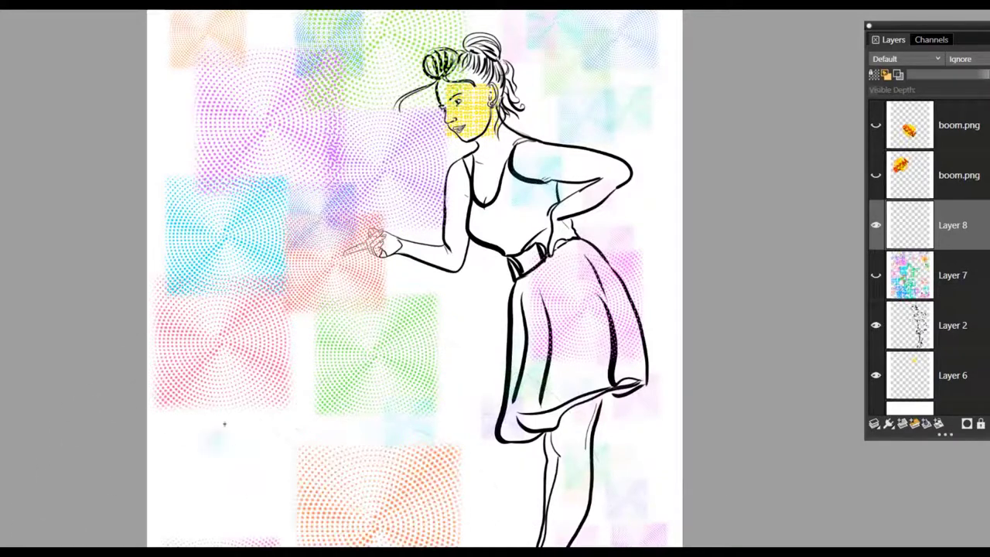
- Fill remaining gaps with Halftone Pop patches at the lower left, beside the skirt, near the elbow and in both upper corners
click(224, 426)
click(464, 314)
click(594, 166)
click(664, 68)
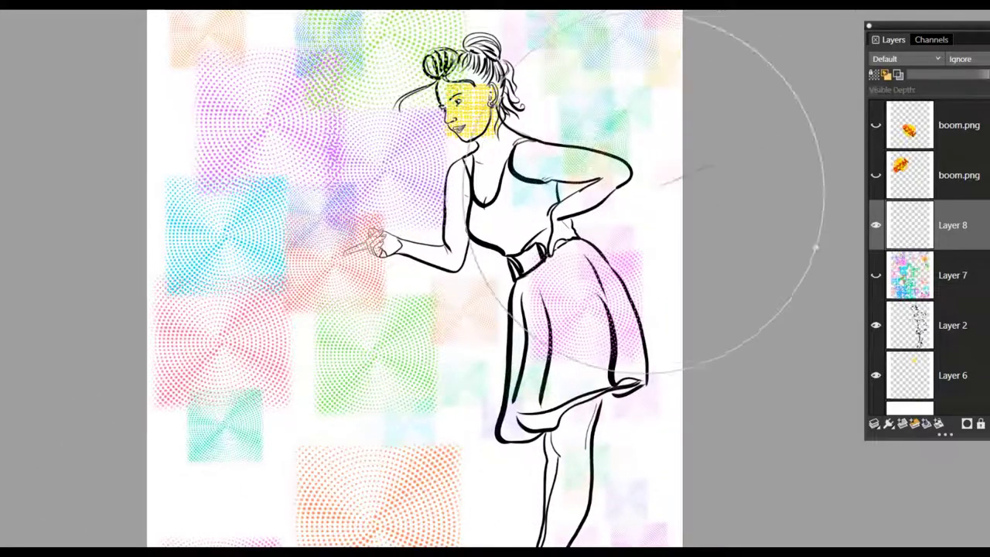
click(182, 105)
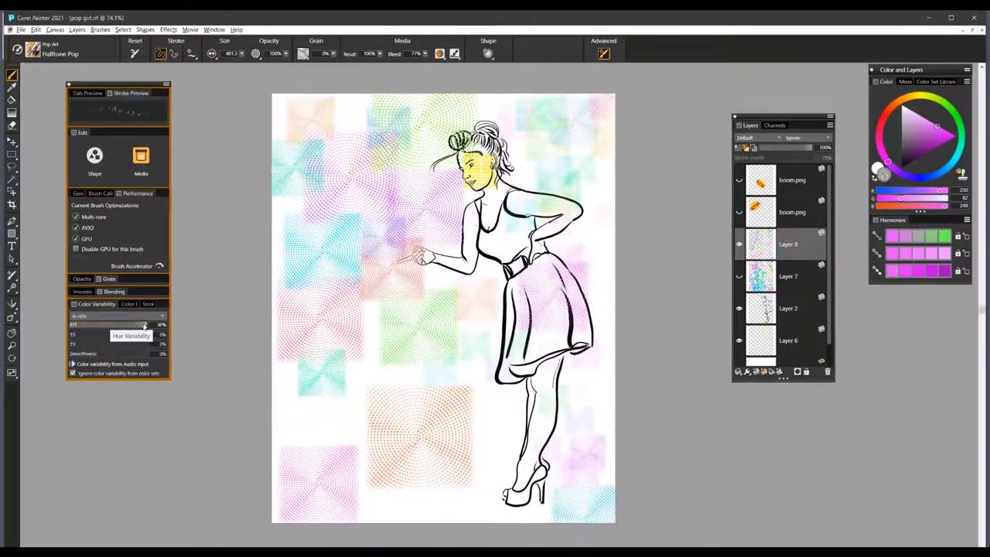
- Set the hue variability to 0% and stamp two bright magenta Halftone Pop patches on the canvas's left half
click(119, 325)
drag(119, 325, 72, 326)
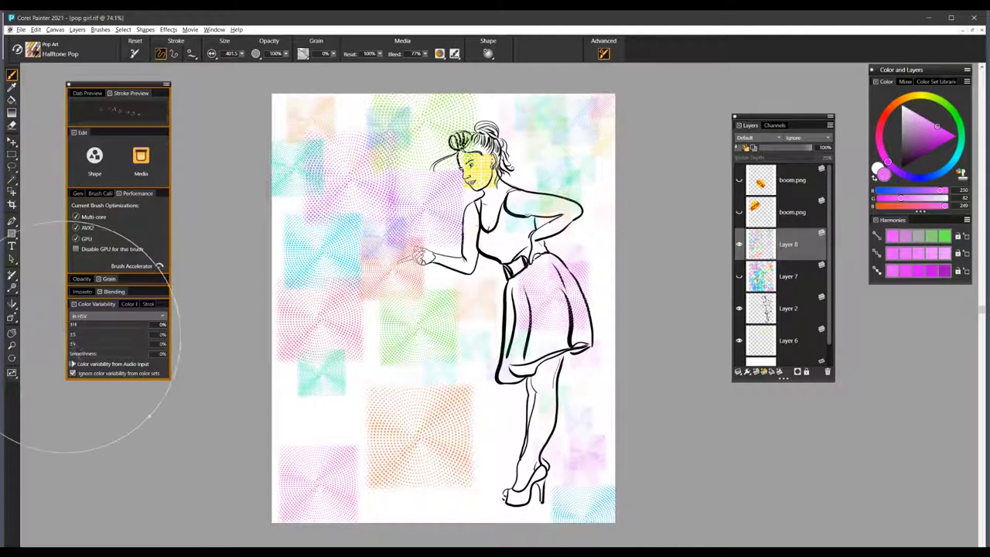
click(953, 135)
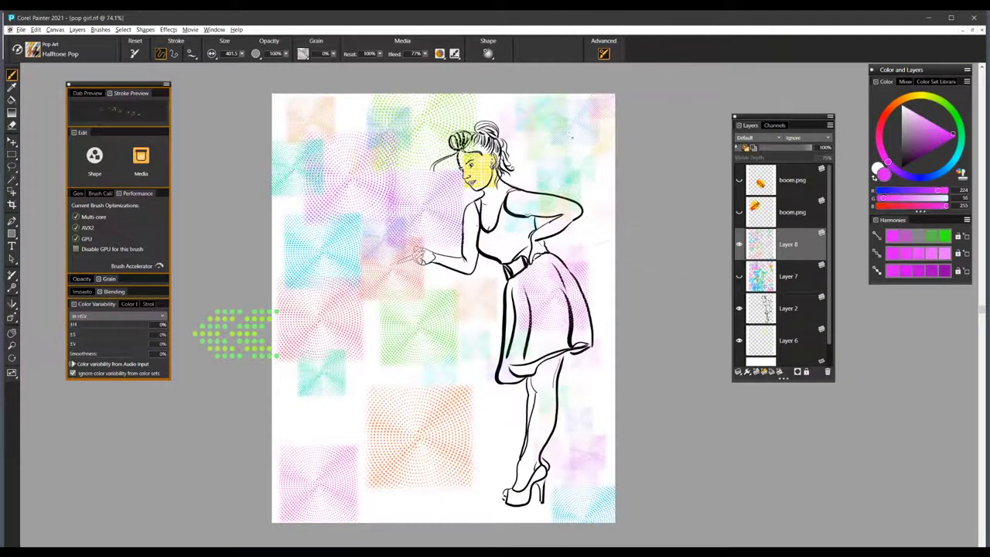
click(369, 163)
click(310, 300)
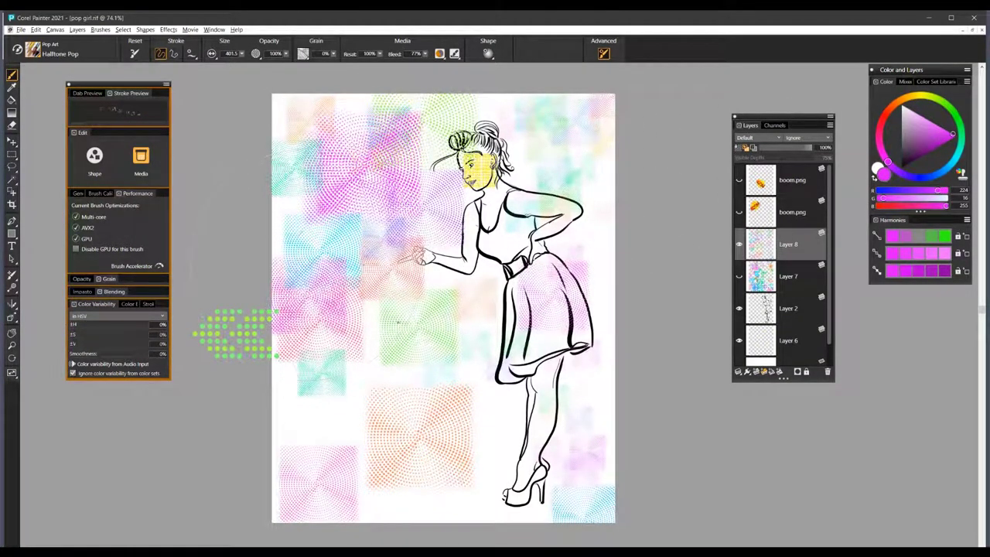
- Change the brush colour to sky blue and stamp Halftone Pop patches along the right edge, centre and lower part of the canvas
click(950, 164)
click(597, 254)
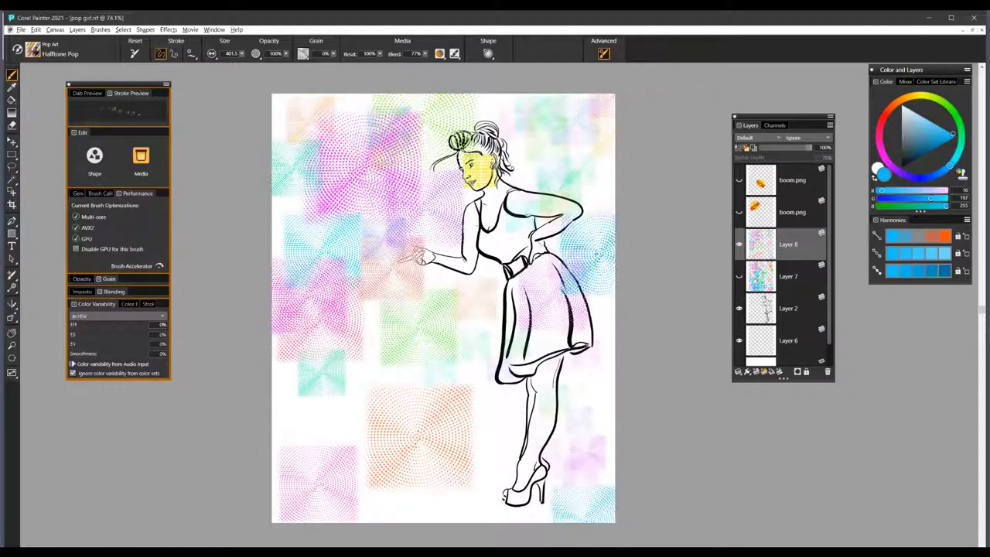
click(571, 138)
click(411, 339)
click(458, 360)
click(327, 451)
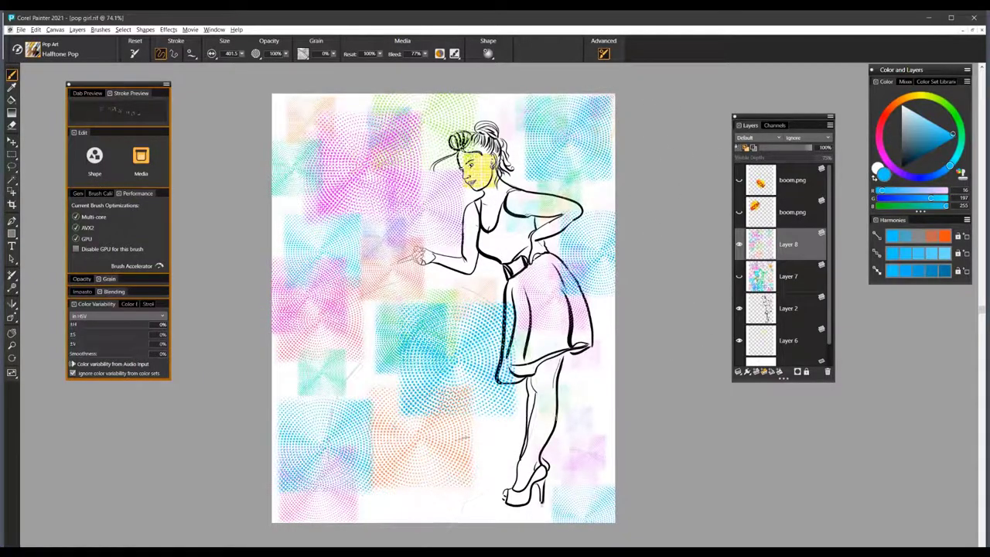
click(453, 471)
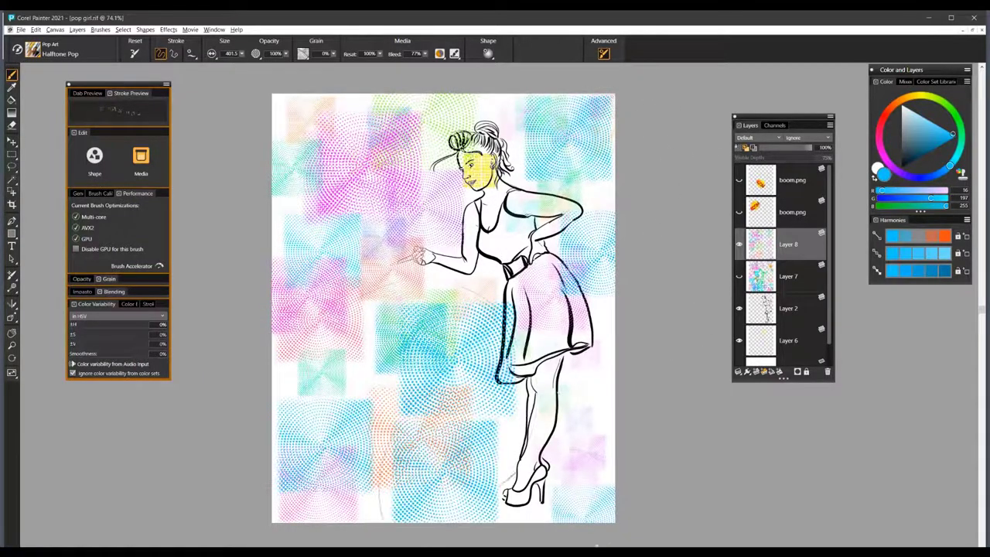
- On a new layer, paint blue over the woman's cheek, neck and chest with the Pop Block brush
click(139, 52)
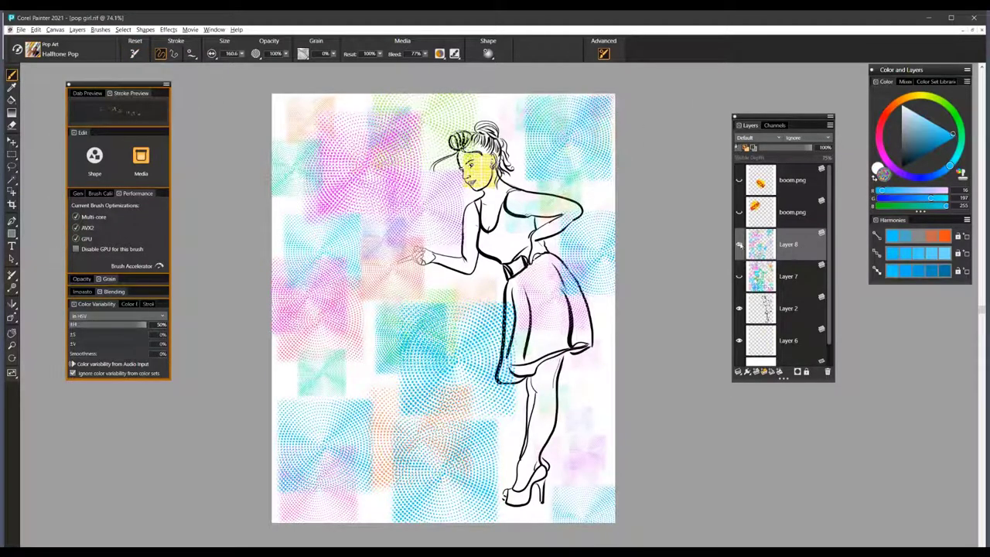
click(759, 373)
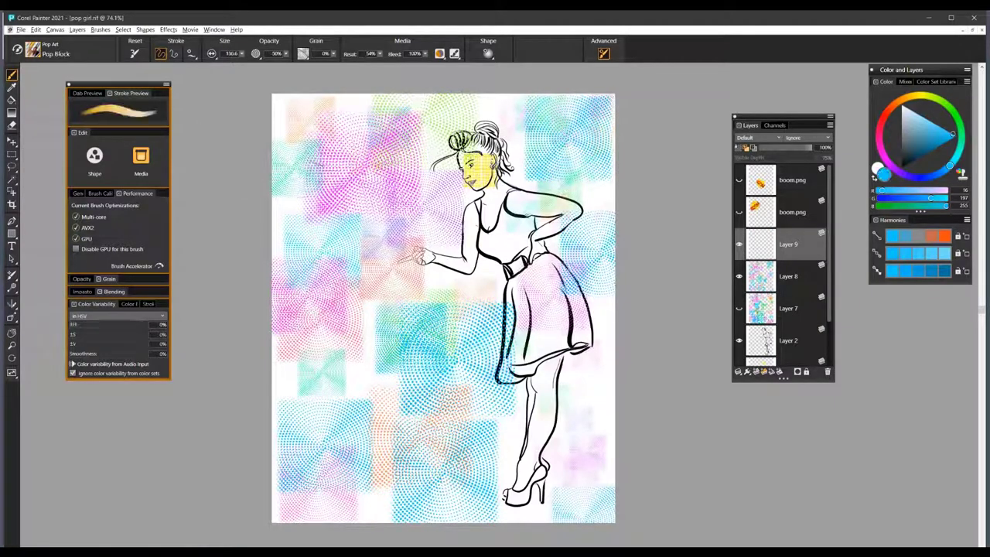
click(134, 54)
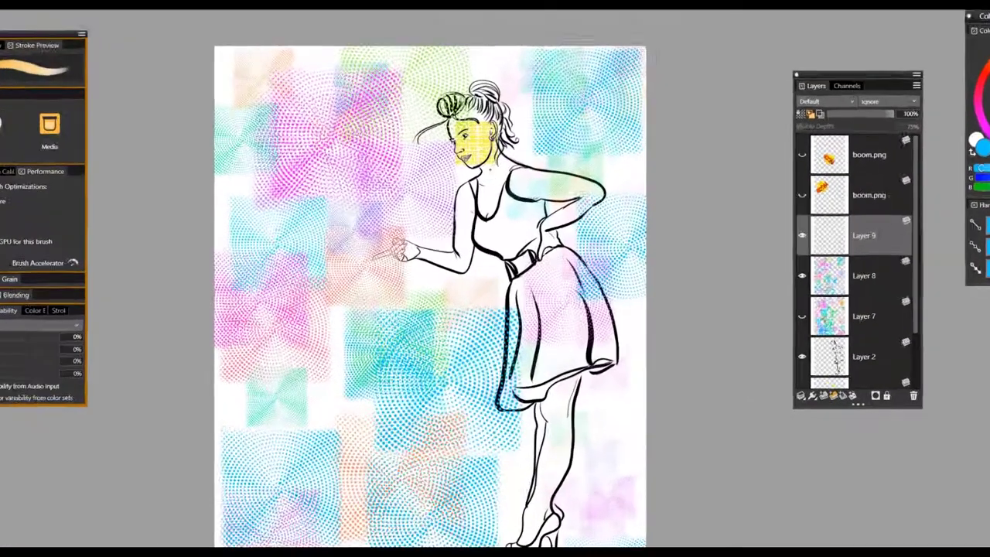
mouse_move(496, 165)
mouse_down()
mouse_move(481, 114)
mouse_move(479, 143)
mouse_move(474, 134)
mouse_up()
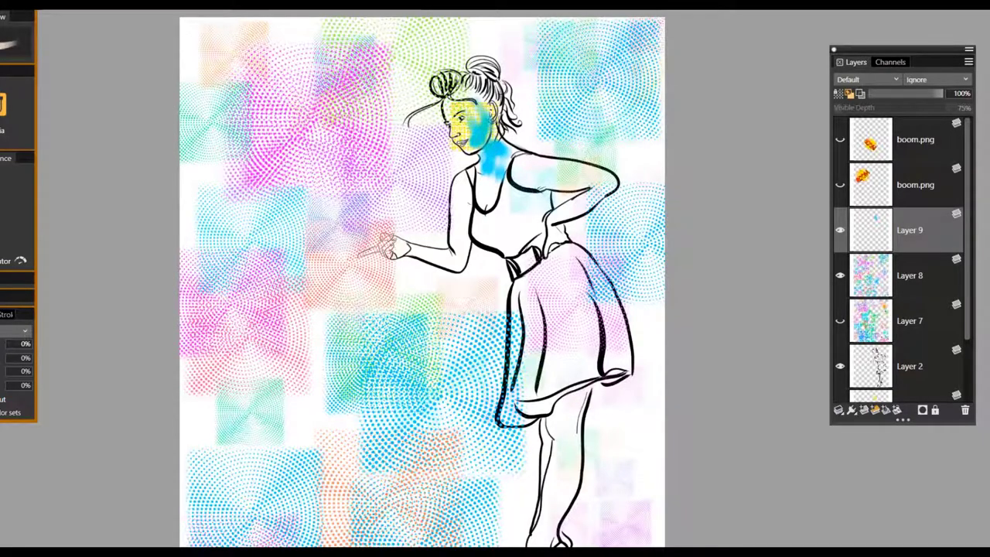
drag(495, 158, 492, 200)
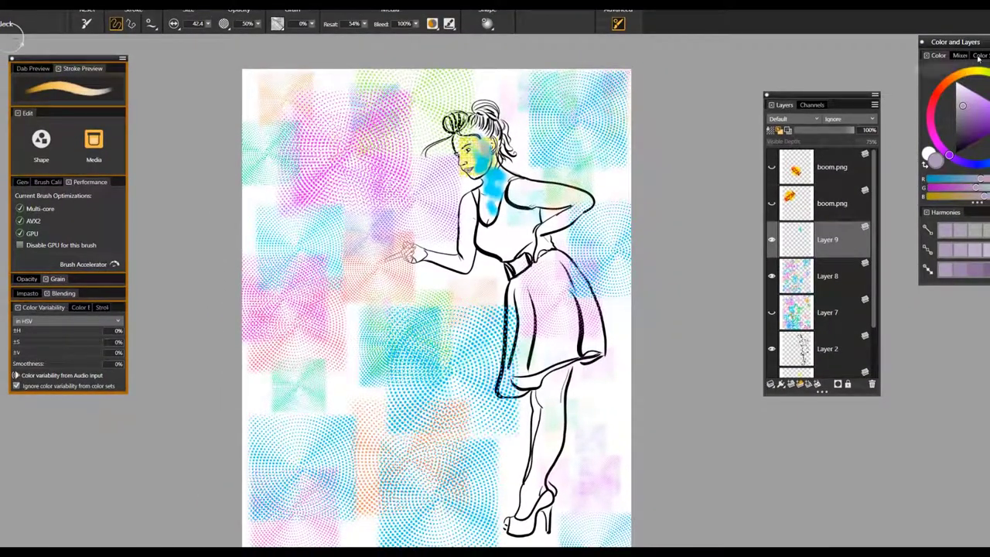
- Choose a light muted pink from the colour mixer and harmonies and paint the woman's arms with it
click(979, 56)
click(949, 57)
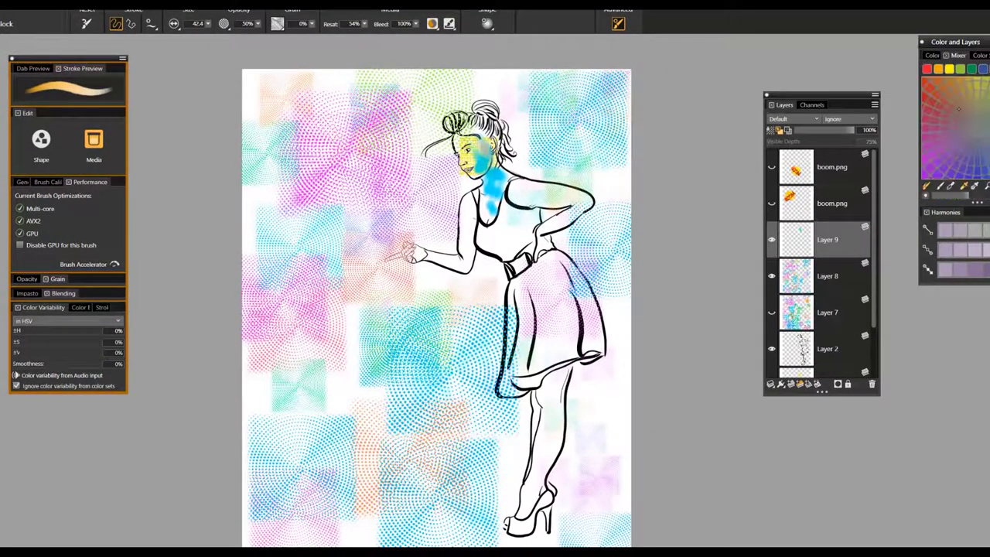
click(948, 118)
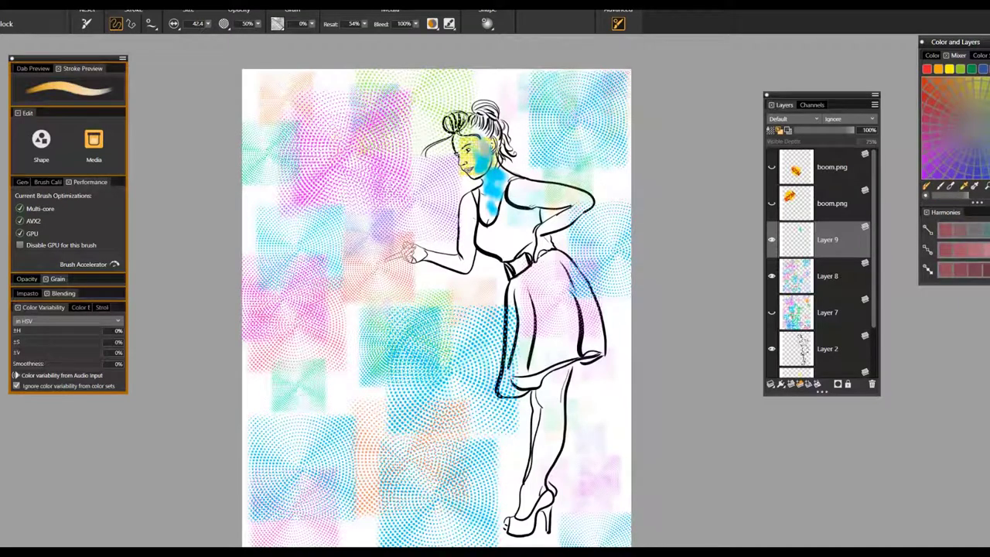
click(976, 250)
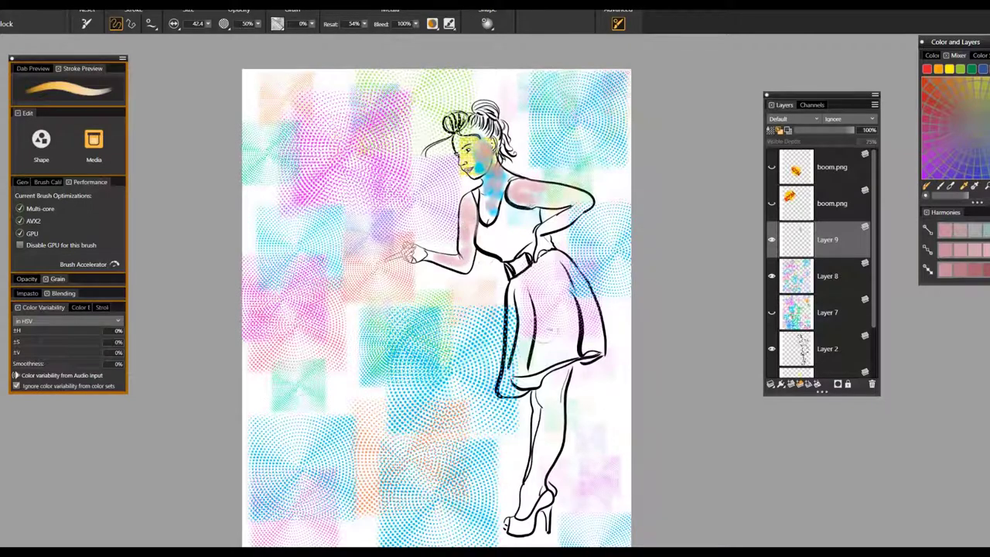
- Paint the woman's leg in the same pink and set Resat to 0% to blend the face and neck colours
mouse_move(552, 410)
mouse_down()
mouse_move(560, 388)
mouse_move(552, 441)
mouse_move(566, 433)
mouse_move(544, 466)
mouse_up()
drag(552, 430, 556, 375)
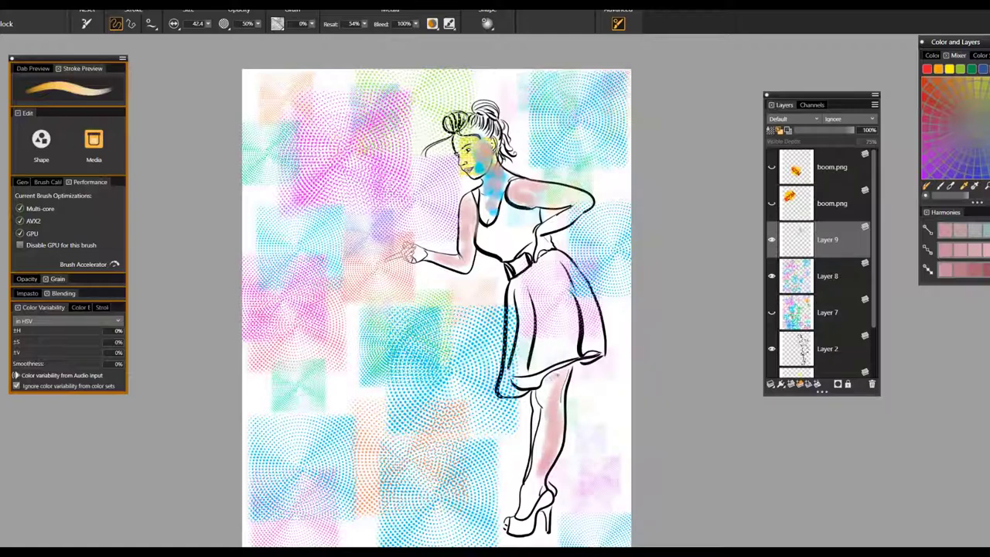
drag(553, 429, 559, 458)
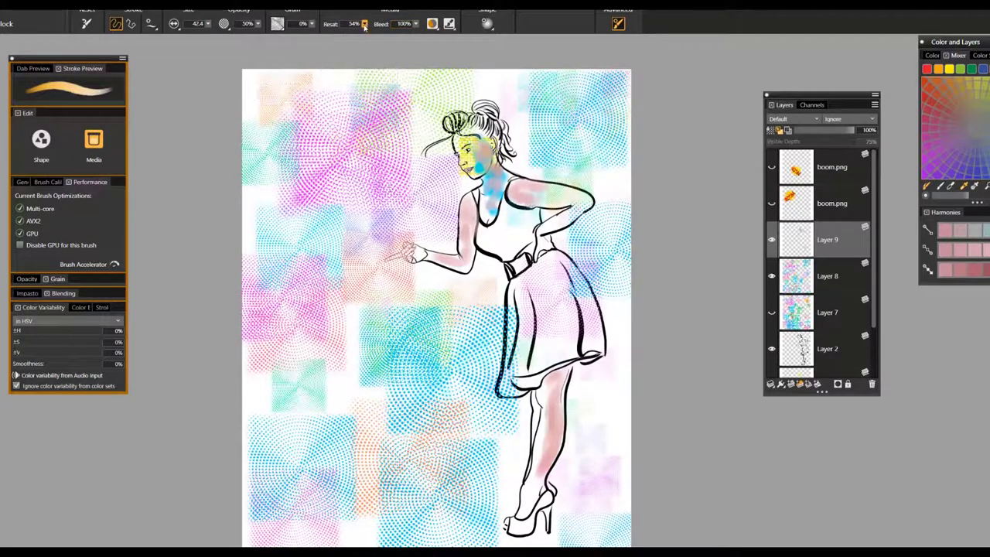
drag(364, 26, 288, 47)
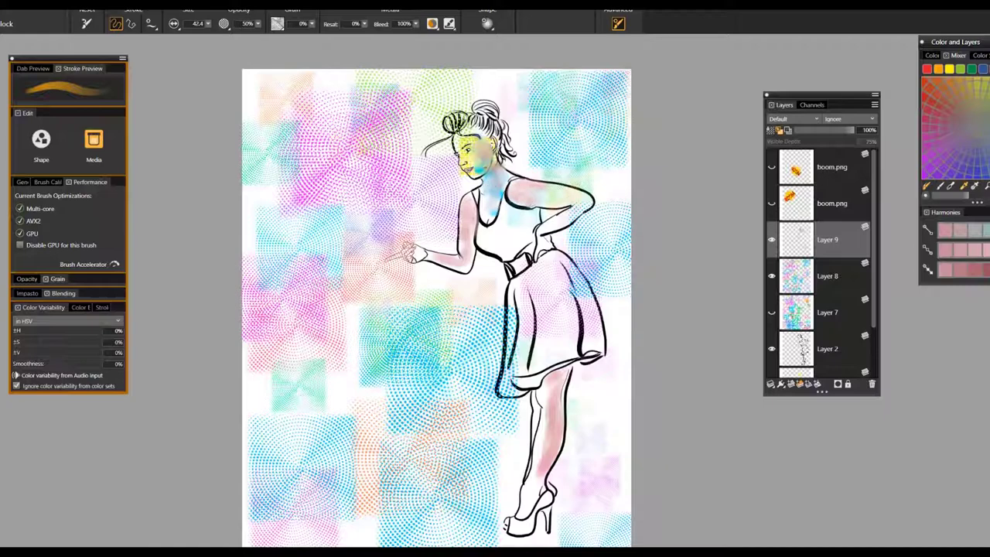
- Delete Layers 9, 8 and 7, switch to the Pop Burst brush and add a new layer above Layer 2
click(872, 384)
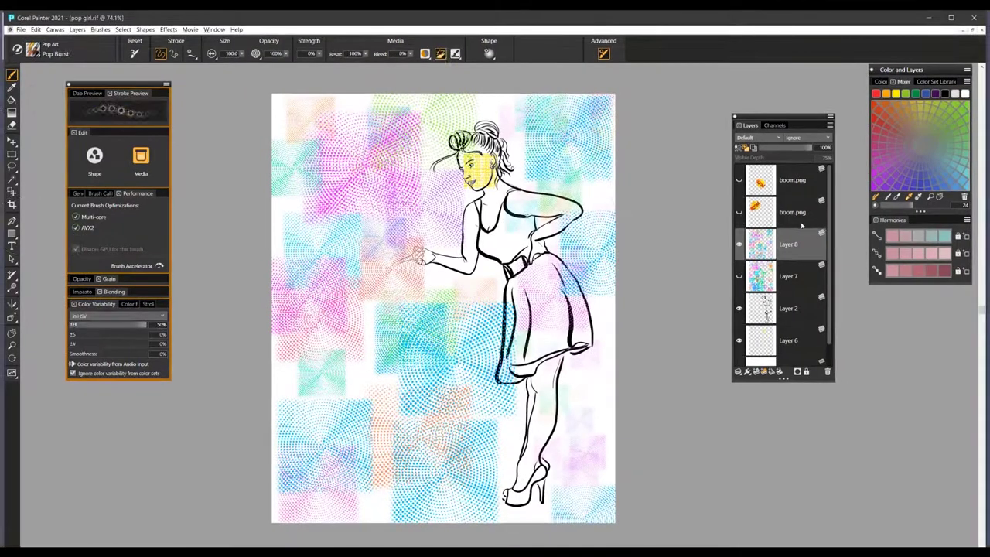
click(828, 372)
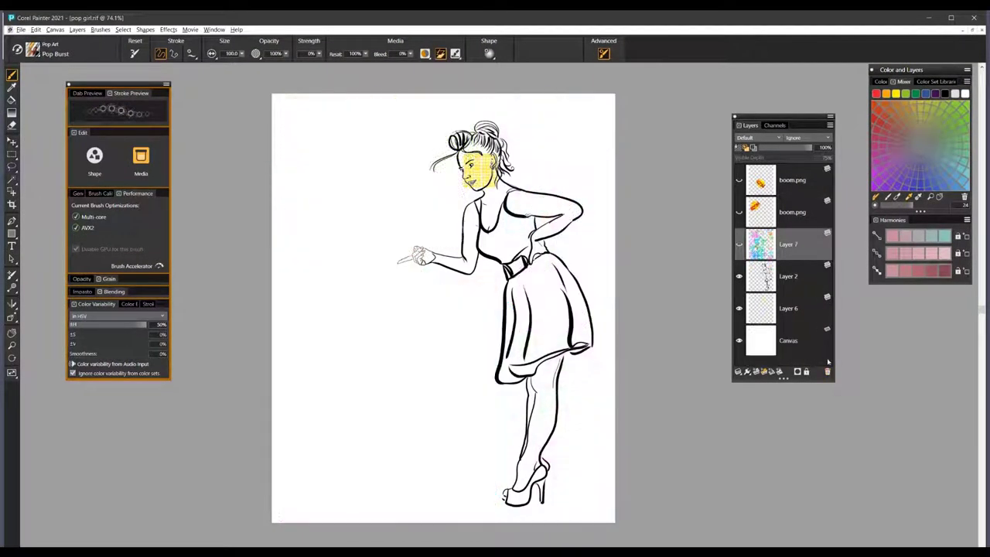
click(828, 372)
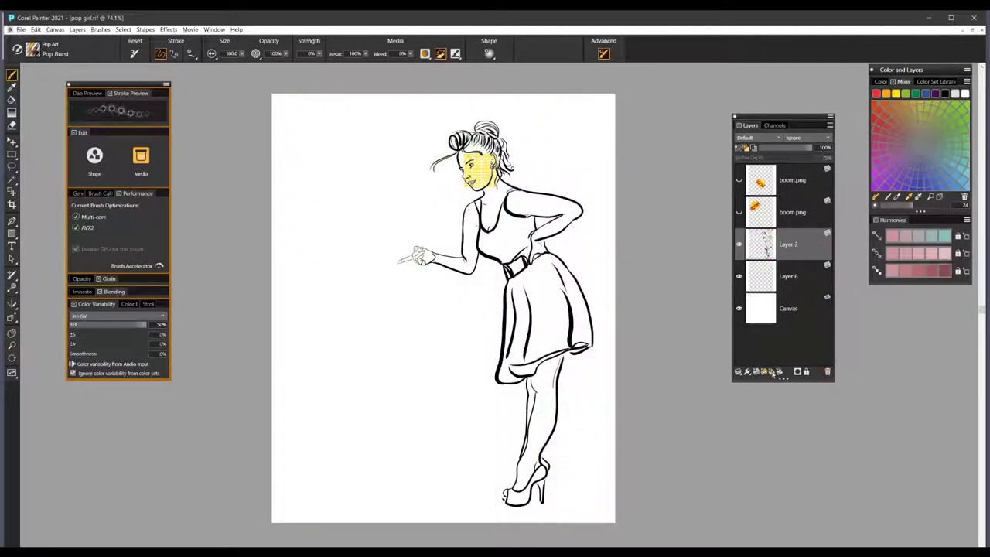
click(772, 372)
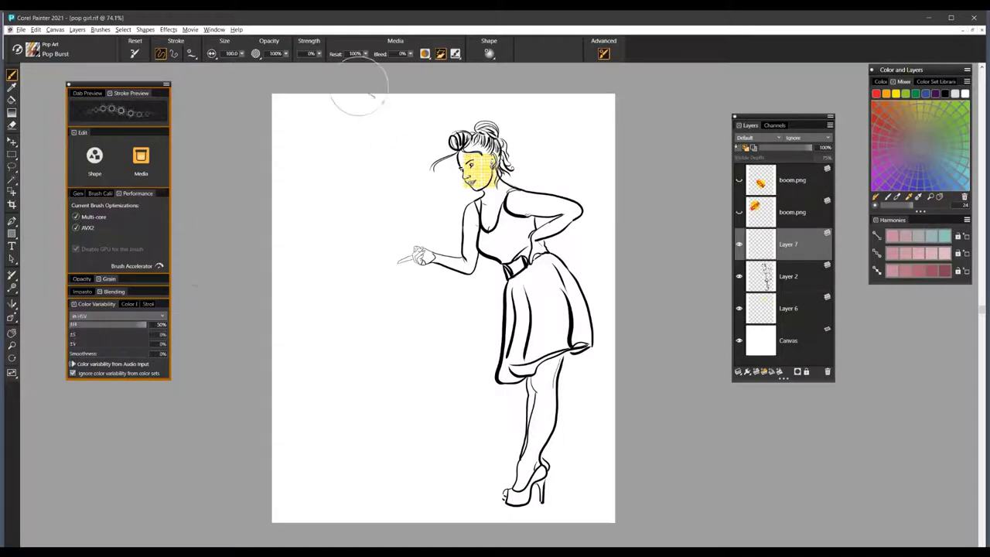
- Paint winding trails of multicoloured Pop Burst rings down the canvas's left side, across the skirt and beside the woman's face
mouse_move(362, 105)
mouse_down()
mouse_move(330, 146)
mouse_move(342, 176)
mouse_move(377, 200)
mouse_move(340, 273)
mouse_move(390, 290)
mouse_move(353, 350)
mouse_move(388, 359)
mouse_move(359, 404)
mouse_move(400, 439)
mouse_move(410, 489)
mouse_up()
click(403, 253)
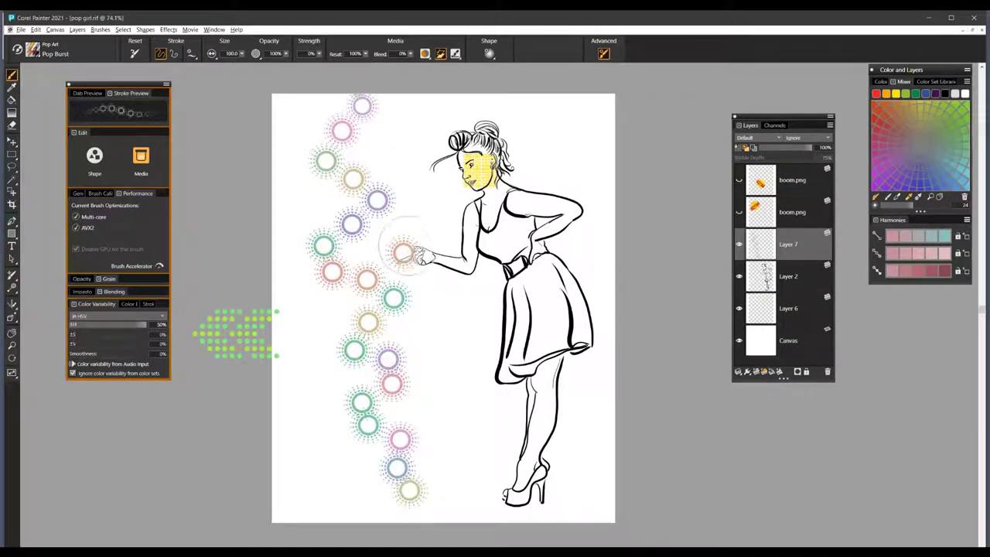
mouse_move(578, 105)
mouse_down()
mouse_move(605, 143)
mouse_move(566, 205)
mouse_move(598, 259)
mouse_move(552, 304)
mouse_move(486, 337)
mouse_move(510, 360)
mouse_up()
mouse_move(439, 209)
mouse_down()
mouse_move(462, 263)
mouse_move(476, 363)
mouse_move(313, 430)
mouse_move(357, 503)
mouse_move(387, 493)
mouse_up()
mouse_move(323, 313)
mouse_down()
mouse_move(338, 295)
mouse_move(304, 159)
mouse_move(397, 163)
mouse_up()
mouse_move(424, 110)
mouse_down()
mouse_move(434, 138)
mouse_move(417, 164)
mouse_move(418, 190)
mouse_up()
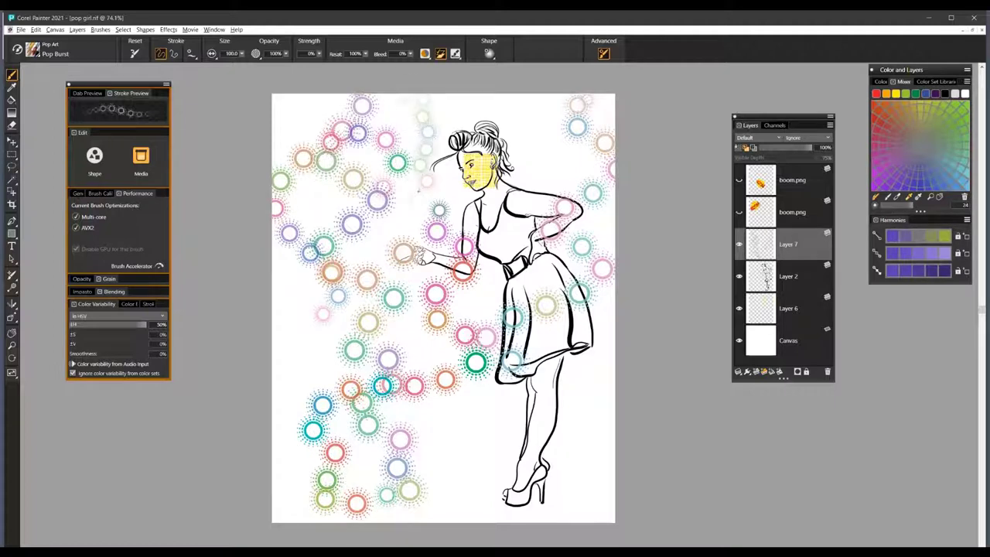
- Add more Pop Burst rings behind the head, along the right edge, around the feet, over the dress and at the upper left
drag(531, 120, 552, 175)
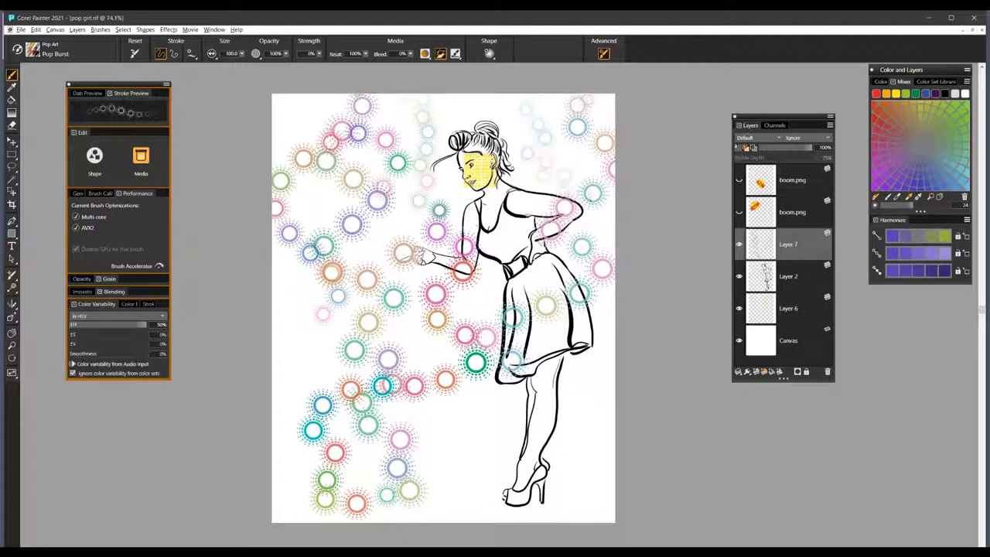
drag(584, 208, 602, 239)
drag(586, 373, 588, 499)
mouse_move(434, 396)
mouse_down()
mouse_move(430, 452)
mouse_move(456, 492)
mouse_move(489, 505)
mouse_move(541, 465)
mouse_move(581, 520)
mouse_up()
drag(523, 282, 546, 328)
click(504, 240)
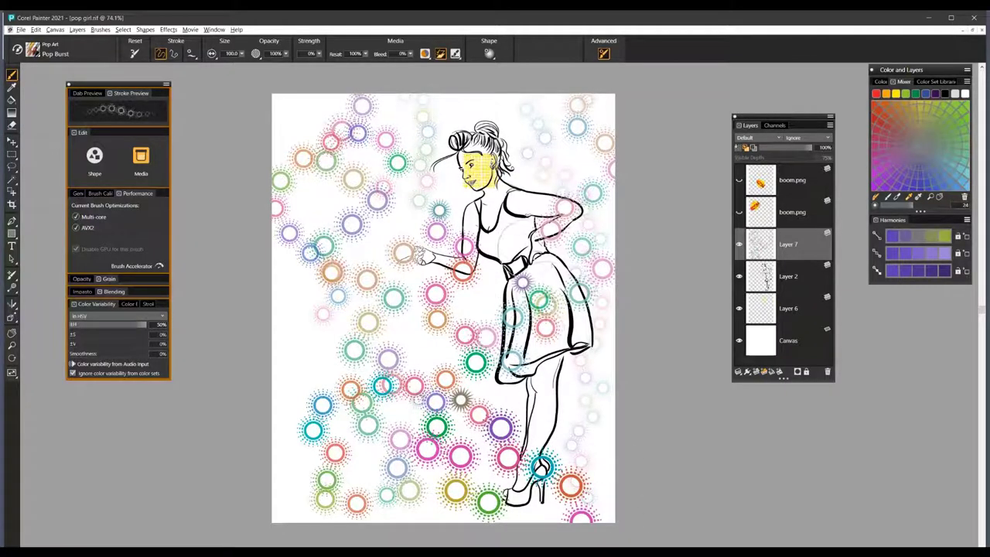
mouse_move(343, 162)
mouse_down()
mouse_move(324, 248)
mouse_move(338, 287)
mouse_up()
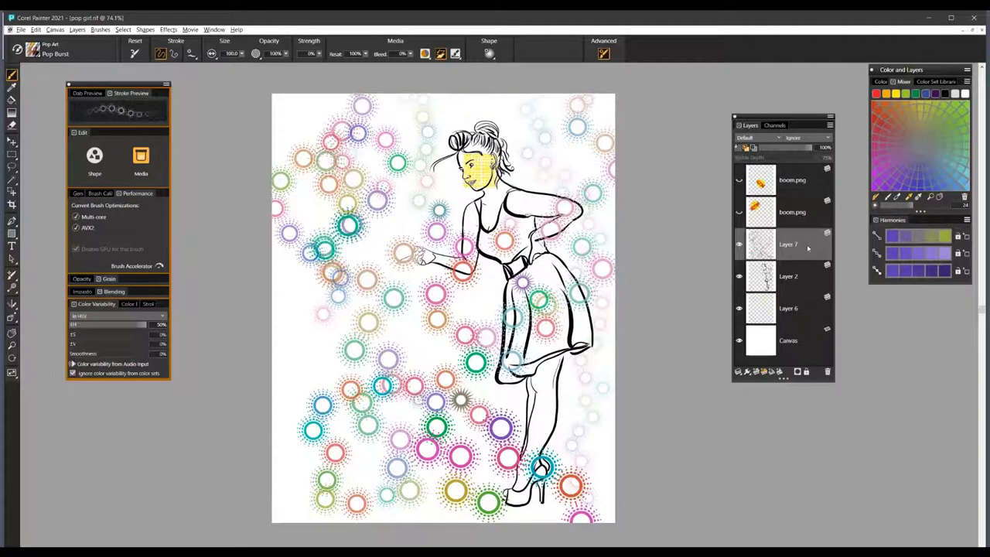
- Clear all the Pop Burst rings from Layer 7
key(Delete)
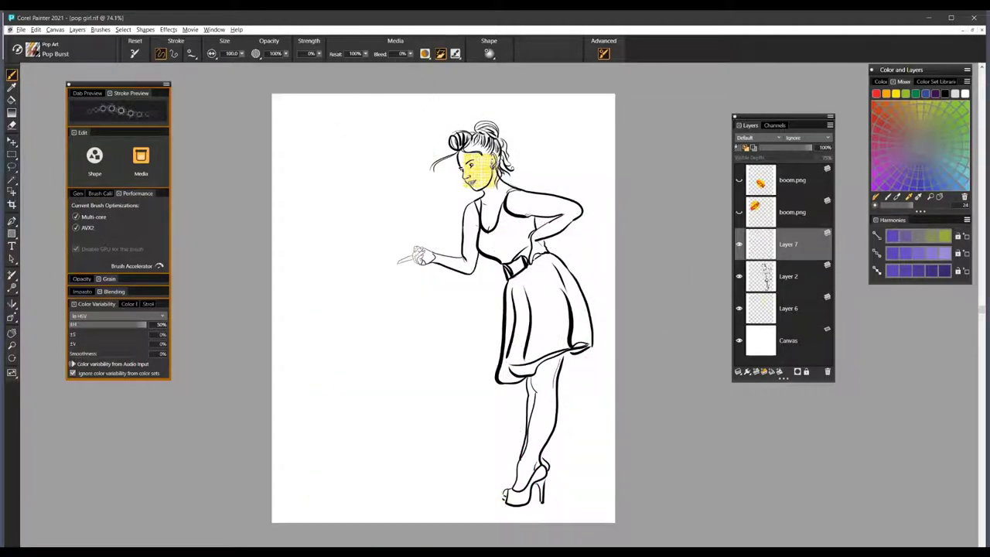
- Switch to the Pop Daisy brush and paint large multicoloured daisies down the canvas's left side, with small faint trails around the outstretched hand
click(27, 181)
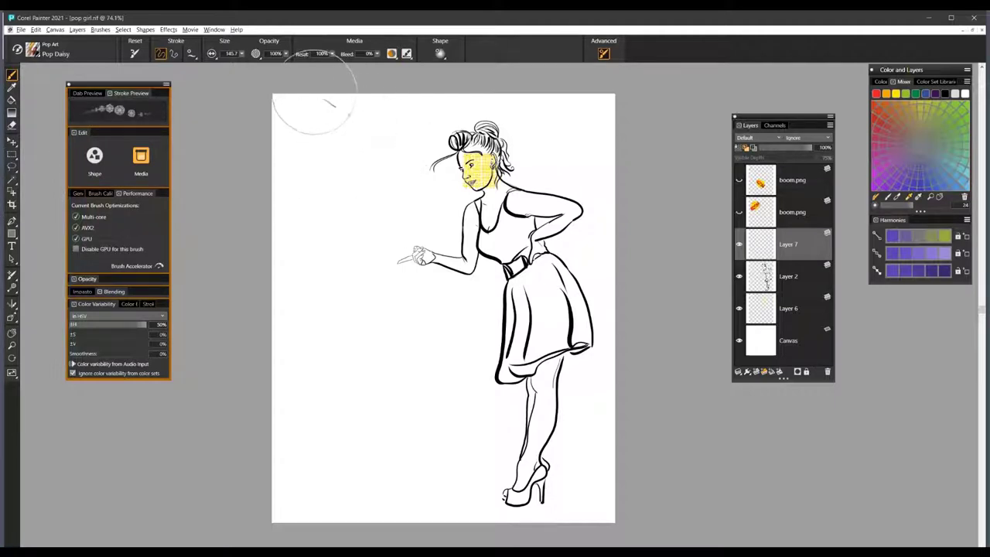
mouse_move(317, 99)
mouse_down()
mouse_move(340, 181)
mouse_move(325, 223)
mouse_move(366, 262)
mouse_move(332, 310)
mouse_move(367, 363)
mouse_move(390, 447)
mouse_move(442, 488)
mouse_move(482, 500)
mouse_up()
mouse_move(420, 310)
mouse_down()
mouse_move(428, 357)
mouse_move(478, 419)
mouse_up()
drag(432, 181, 400, 245)
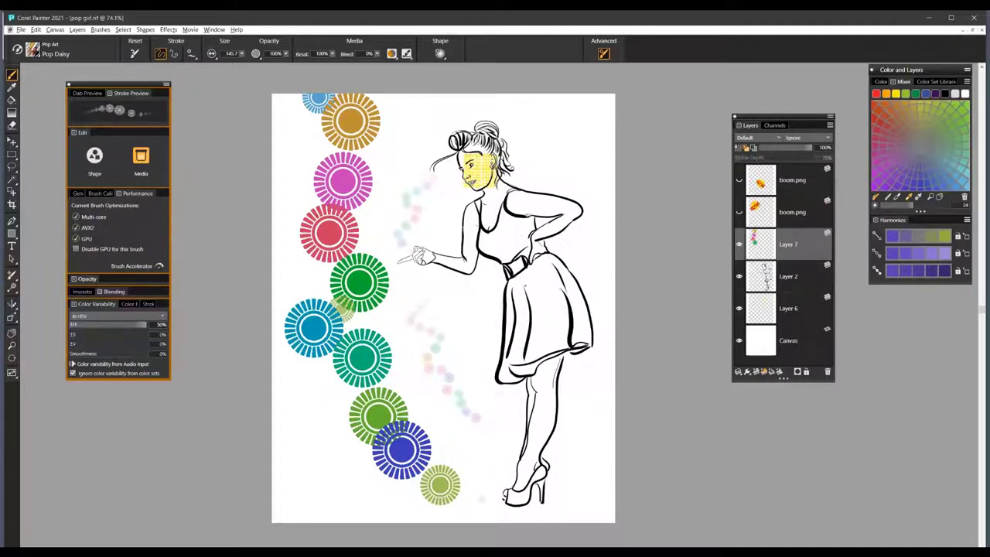
- Paint Pop Daisy blooms over the skirt, down the right edge, beside the lower legs and overlapping the left-hand trail
mouse_move(531, 281)
mouse_down()
mouse_move(542, 348)
mouse_move(559, 328)
mouse_up()
drag(561, 275, 585, 313)
mouse_move(517, 291)
mouse_down()
mouse_move(519, 323)
mouse_move(551, 346)
mouse_move(539, 280)
mouse_move(567, 311)
mouse_up()
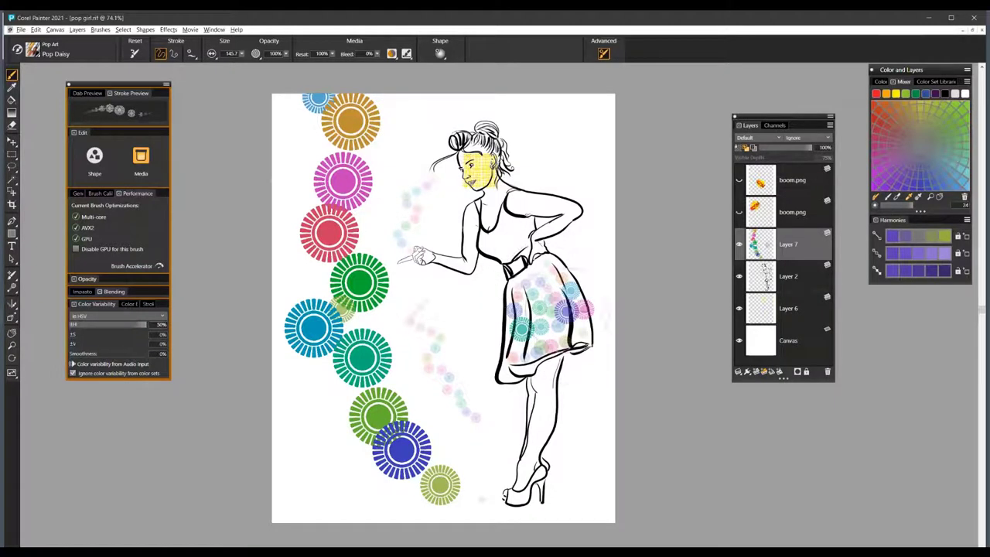
mouse_move(569, 109)
mouse_down()
mouse_move(592, 241)
mouse_move(553, 377)
mouse_up()
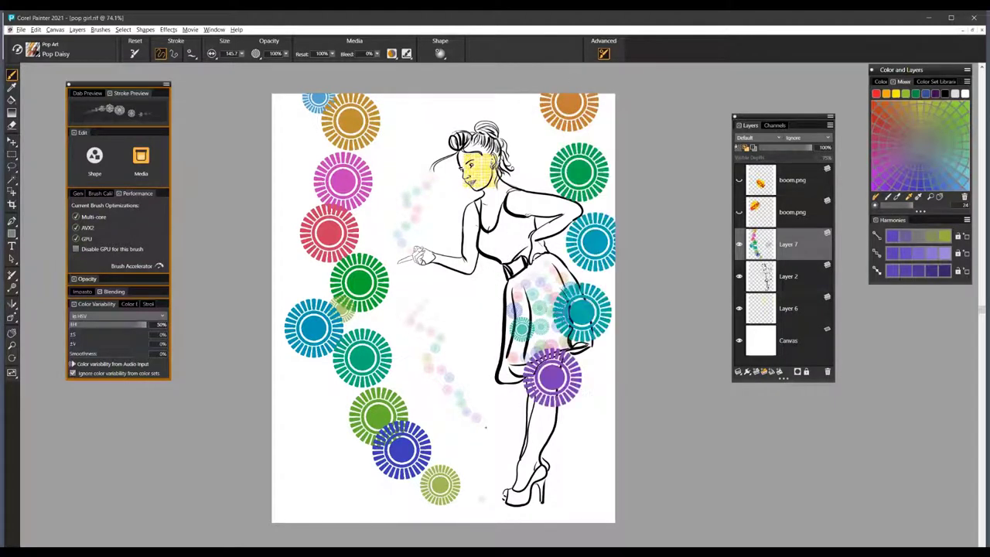
drag(495, 421, 370, 489)
mouse_move(290, 242)
mouse_down()
mouse_move(364, 307)
mouse_move(403, 368)
mouse_up()
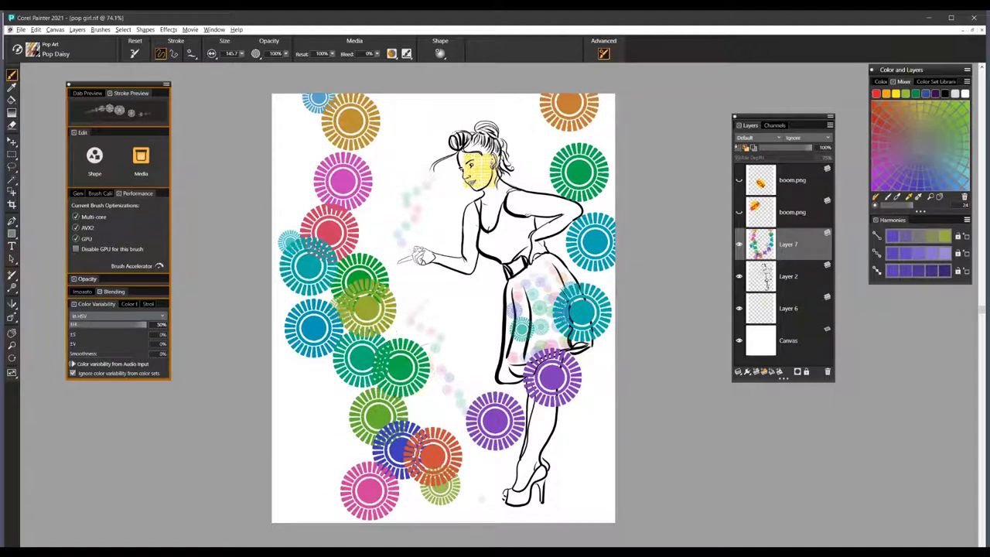
- Add more Pop Daisy blooms left of the head and hand, on the bodice, below the forearm and in the lower-left area
drag(410, 99, 410, 130)
drag(369, 191, 397, 312)
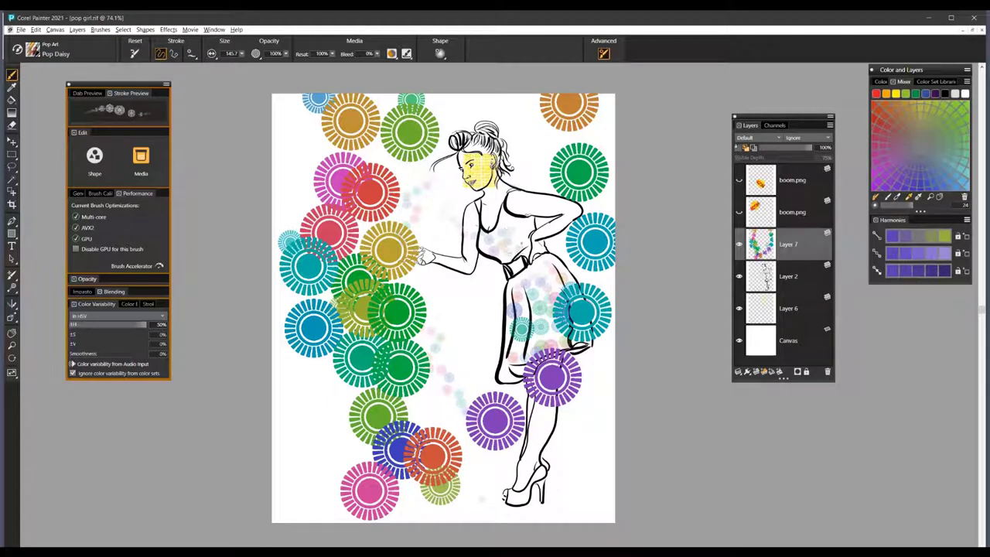
drag(520, 240, 545, 277)
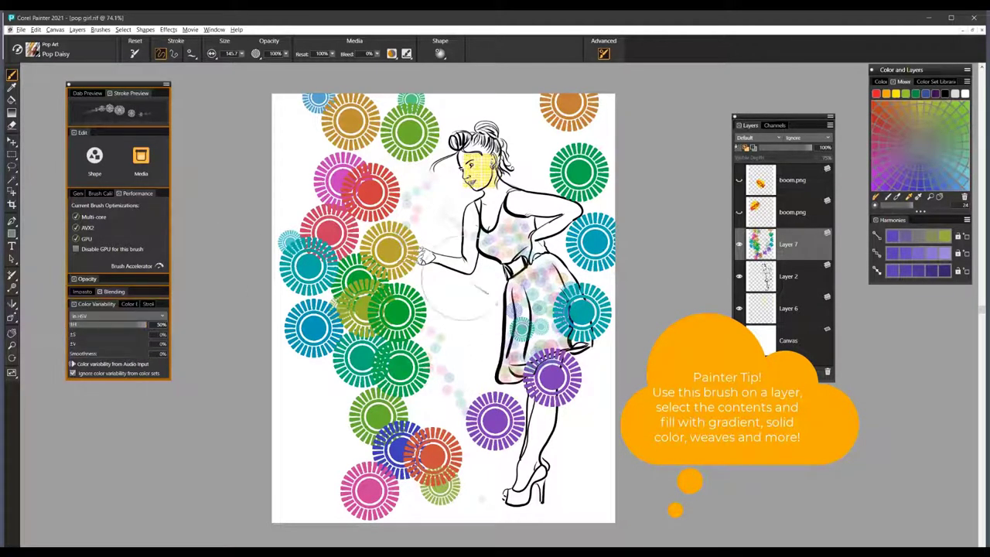
drag(465, 292, 473, 307)
mouse_move(325, 373)
mouse_down()
mouse_move(314, 425)
mouse_move(341, 490)
mouse_up()
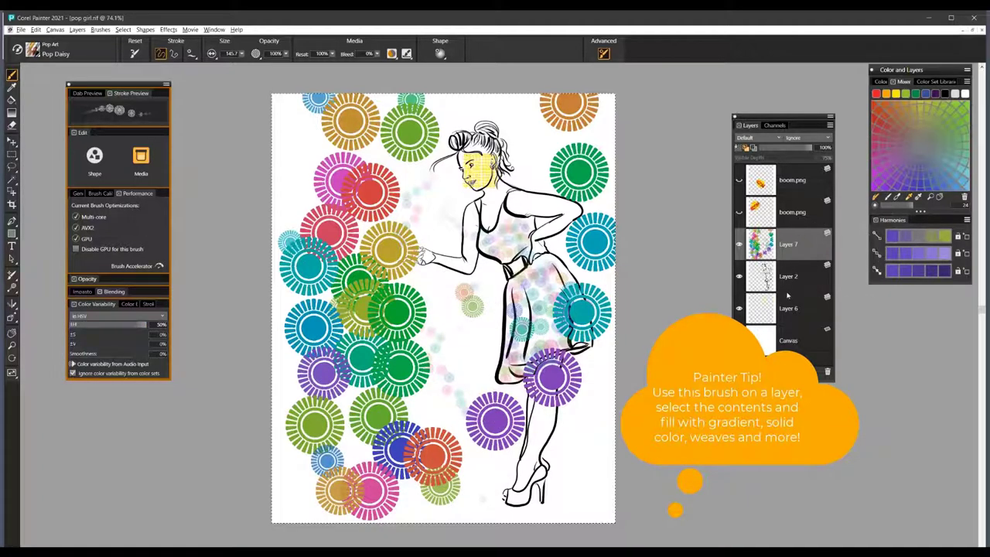
- Clear all the daisies from Layer 7 and switch to the Pop Dots brush
key(Delete)
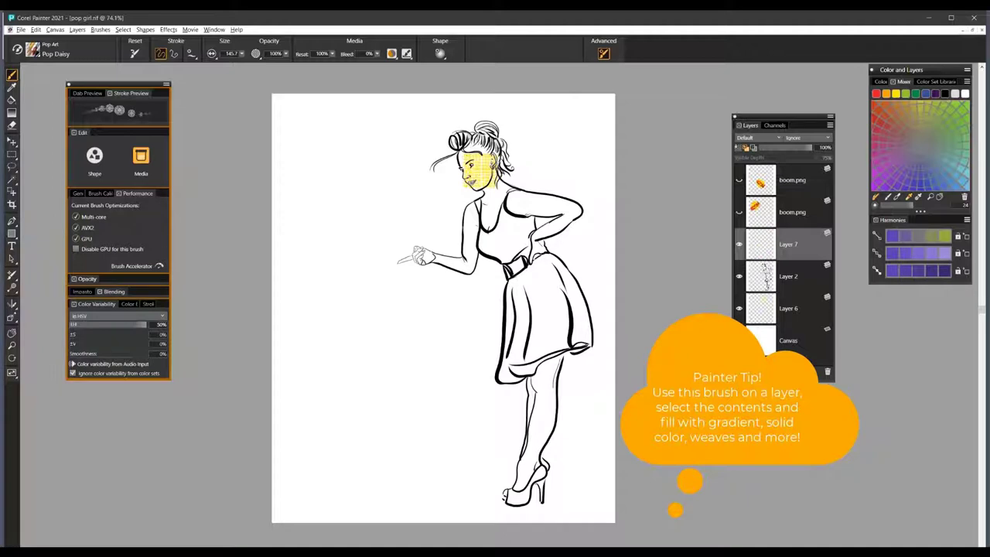
click(376, 172)
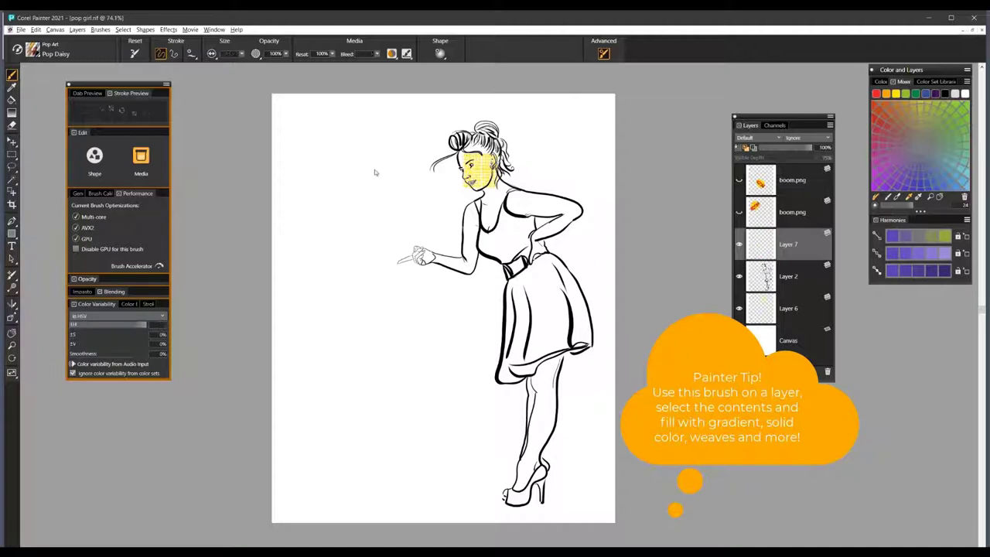
click(137, 54)
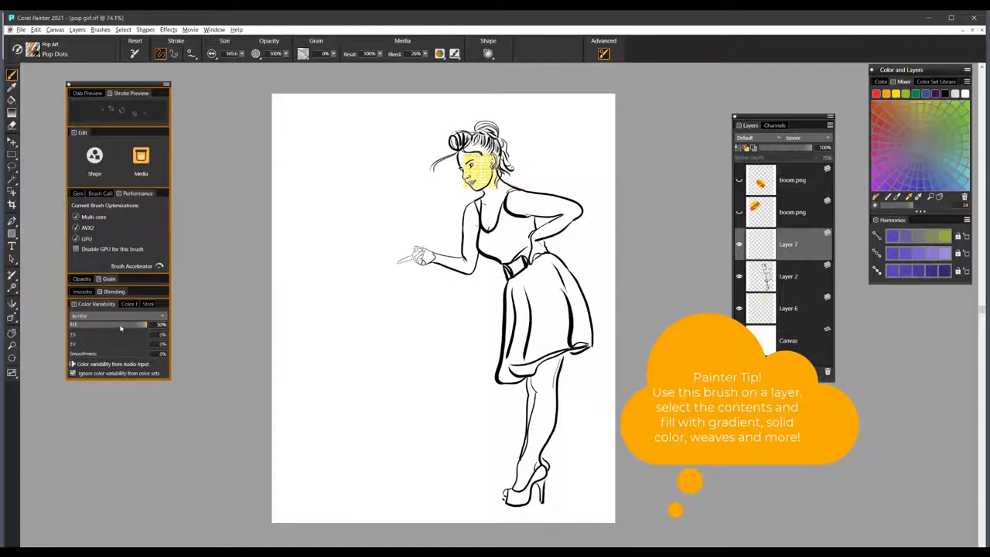
- Paint multicoloured Pop Dots squares down the canvas's left side and a faint trail from the outstretched hand towards the shins
click(374, 111)
click(343, 142)
click(354, 188)
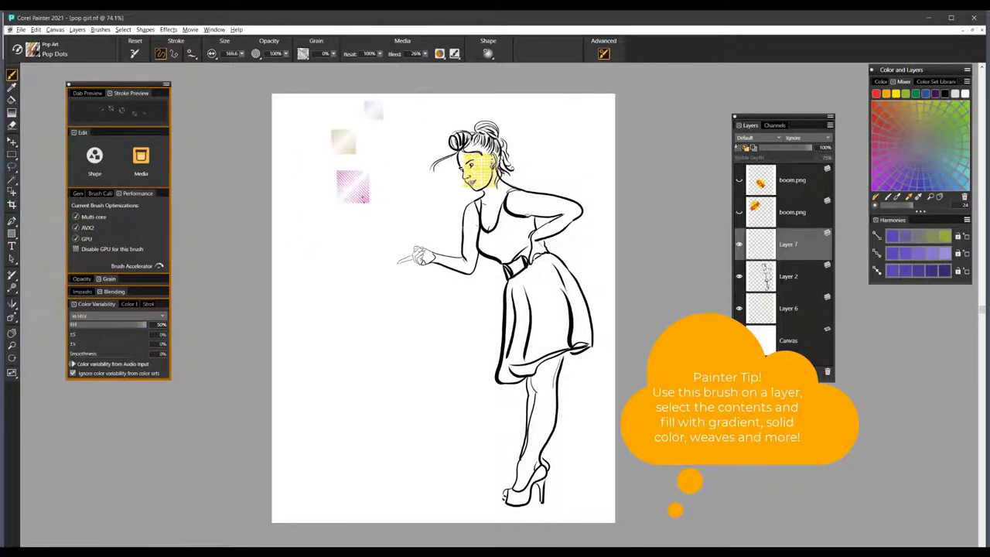
mouse_move(353, 186)
mouse_down()
mouse_move(351, 264)
mouse_move(424, 364)
mouse_move(450, 431)
mouse_move(405, 491)
mouse_up()
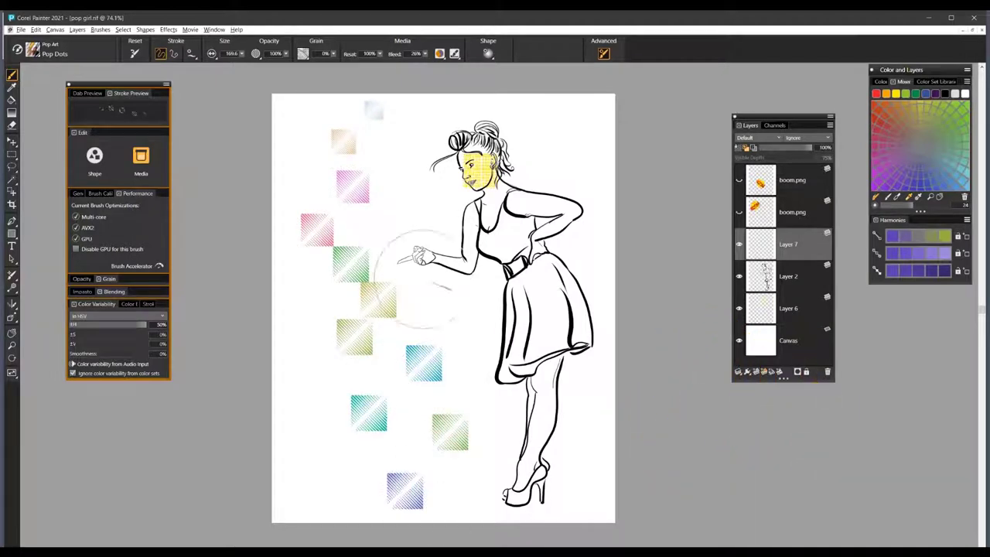
drag(414, 279, 381, 241)
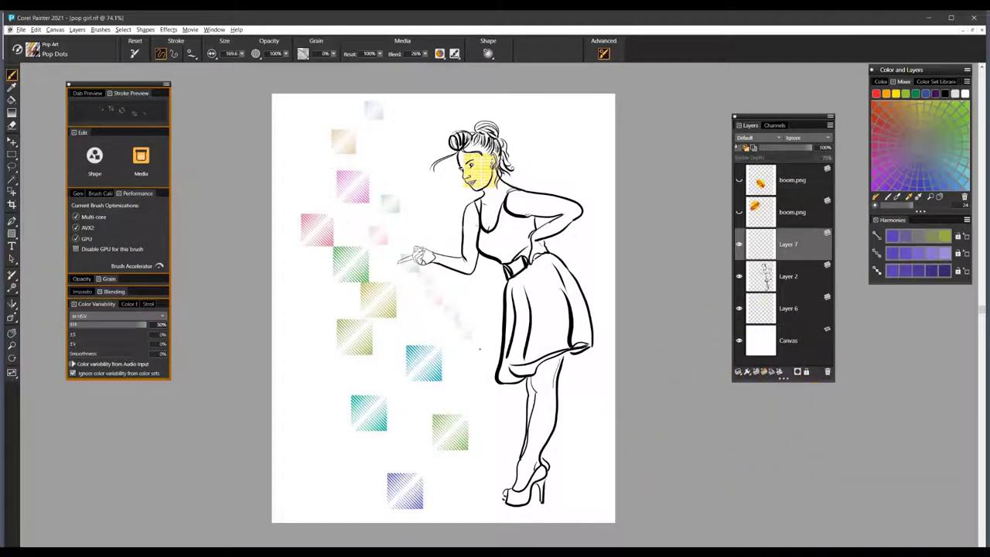
drag(480, 349, 485, 392)
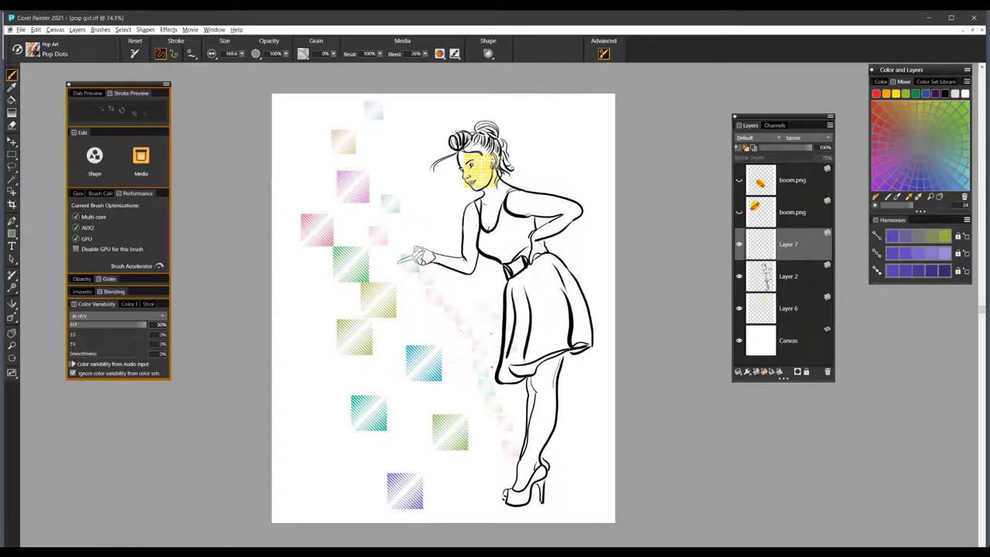
drag(350, 155, 401, 152)
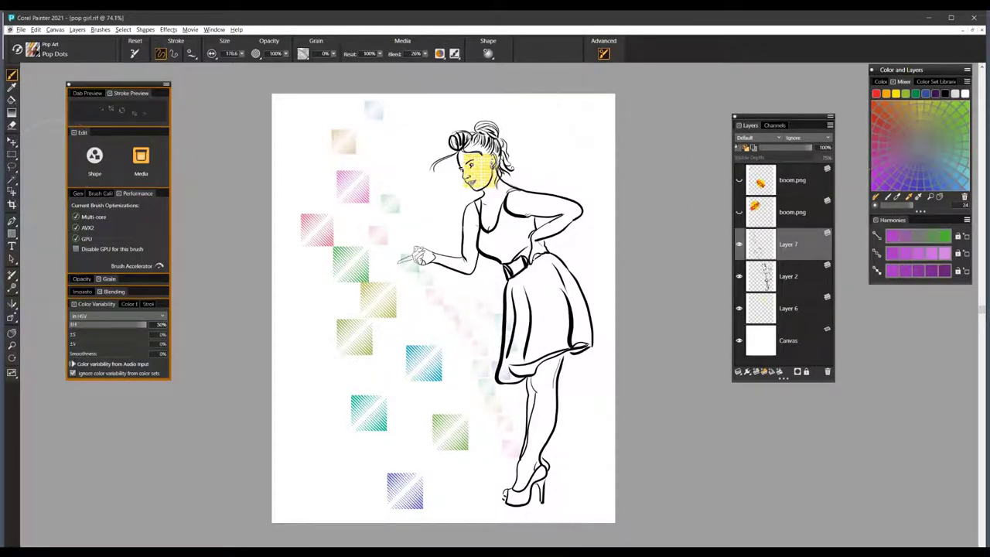
- Scatter more Pop Dots squares over the face, bodice, bent arm and skirt, down the left side and around the legs and feet
mouse_move(546, 141)
mouse_down()
mouse_move(479, 272)
mouse_move(542, 297)
mouse_move(534, 363)
mouse_move(341, 376)
mouse_move(313, 174)
mouse_move(325, 159)
mouse_move(379, 151)
mouse_move(445, 301)
mouse_move(475, 174)
mouse_move(530, 311)
mouse_move(468, 151)
mouse_up()
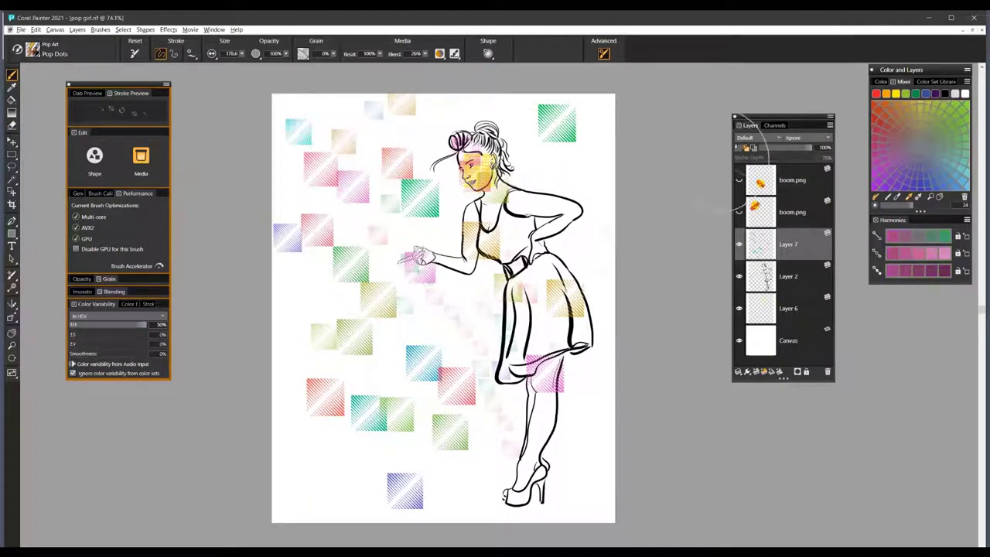
click(530, 207)
click(555, 202)
click(565, 248)
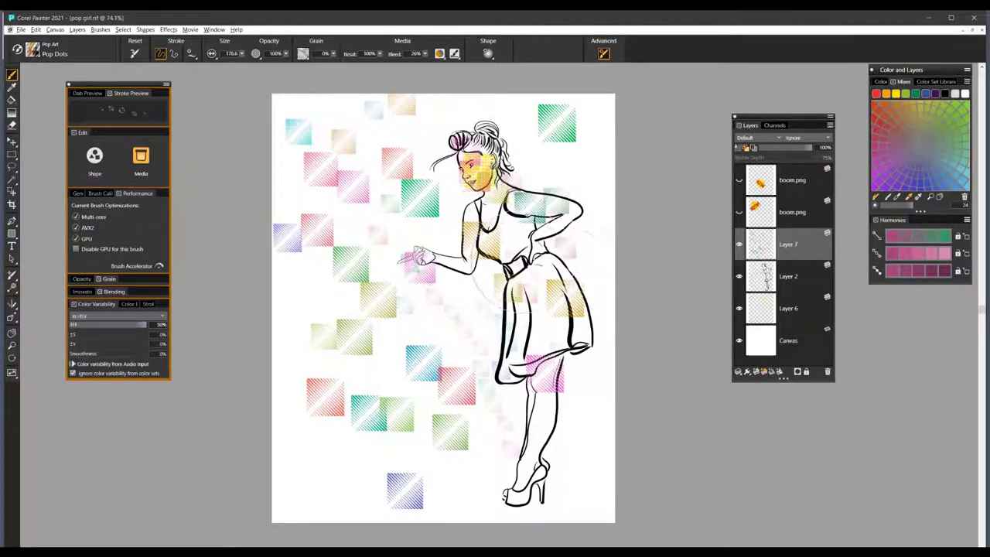
click(523, 239)
click(583, 403)
click(594, 470)
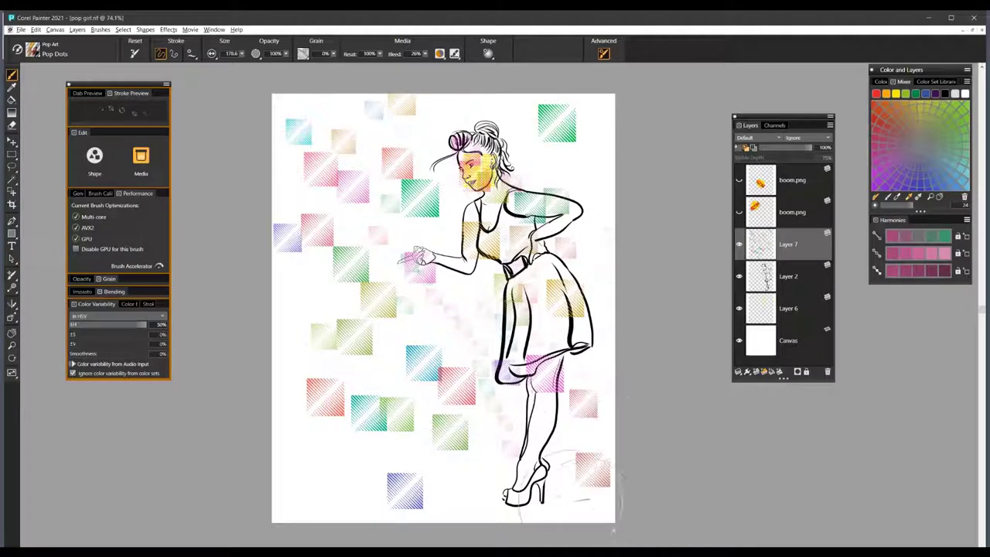
click(564, 484)
click(584, 455)
click(457, 467)
click(545, 413)
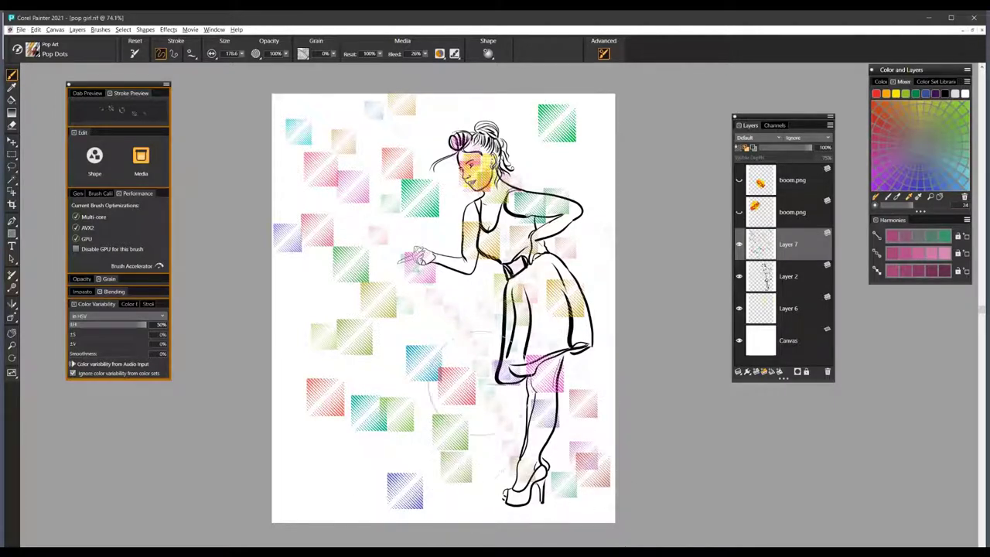
- Add Pop Dots squares in the canvas's upper-left area and clear all the squares from Layer 7
mouse_move(340, 159)
mouse_down()
mouse_move(348, 112)
mouse_move(410, 140)
mouse_up()
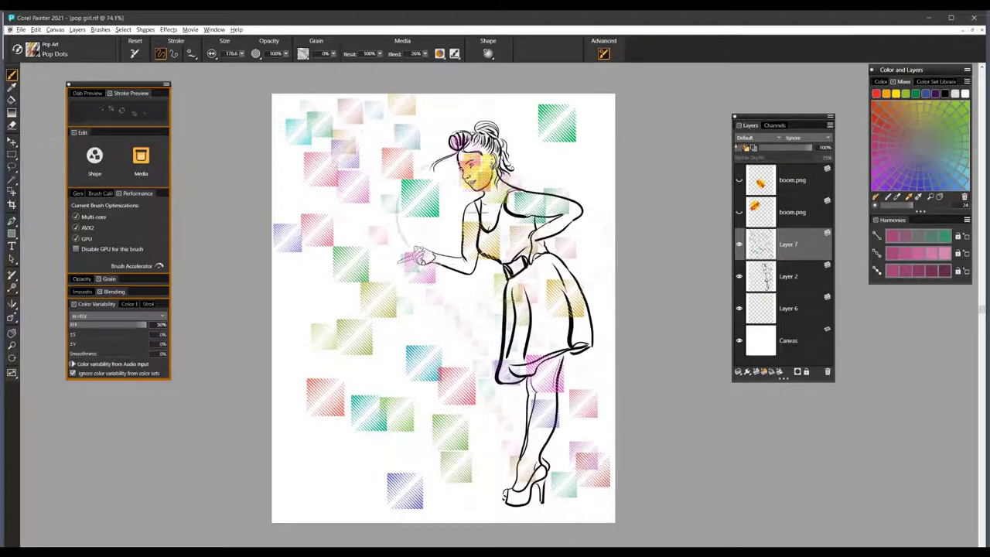
key(ctrl+a)
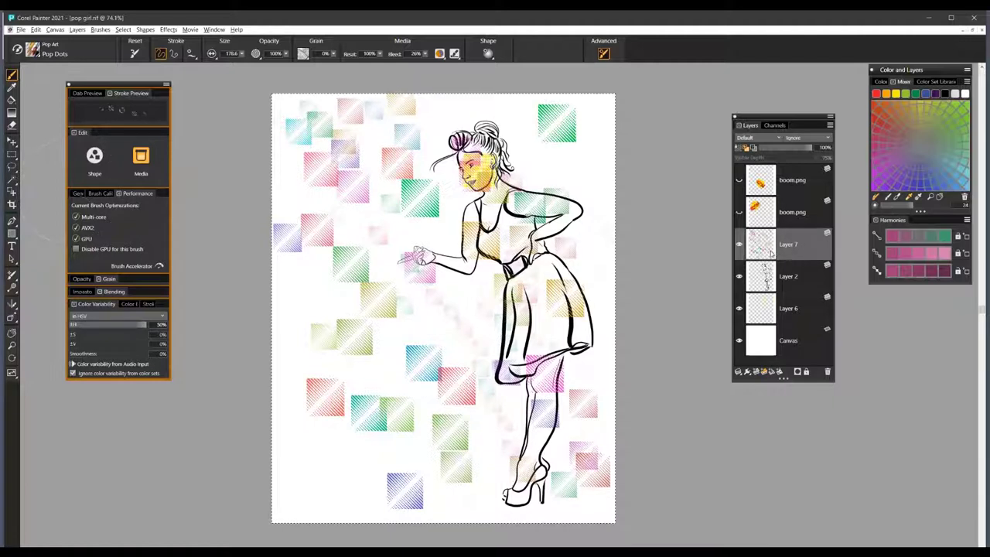
key(Delete)
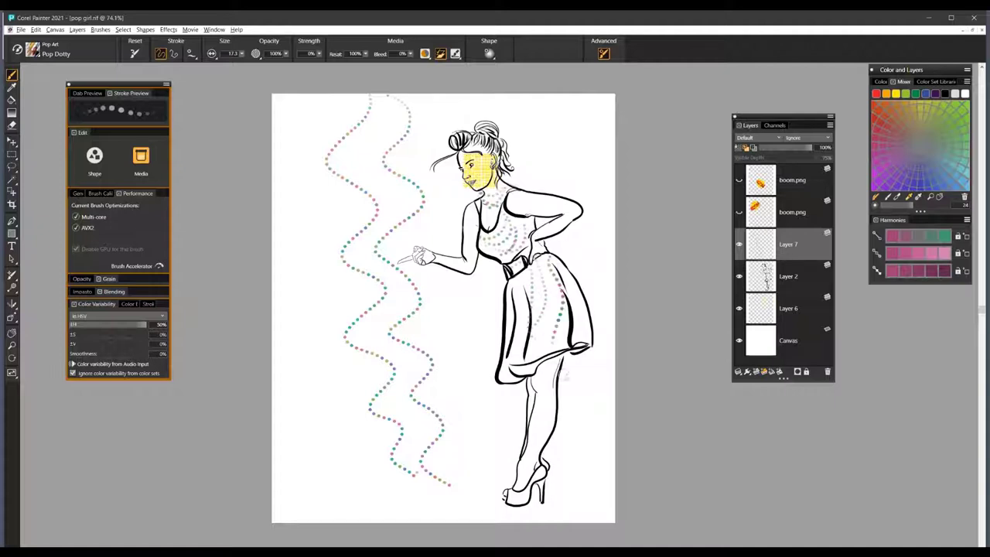
- Set the Pop Dotty brush's hue variability to 0% and choose purple as the paint colour
click(127, 326)
drag(127, 326, 63, 329)
click(883, 163)
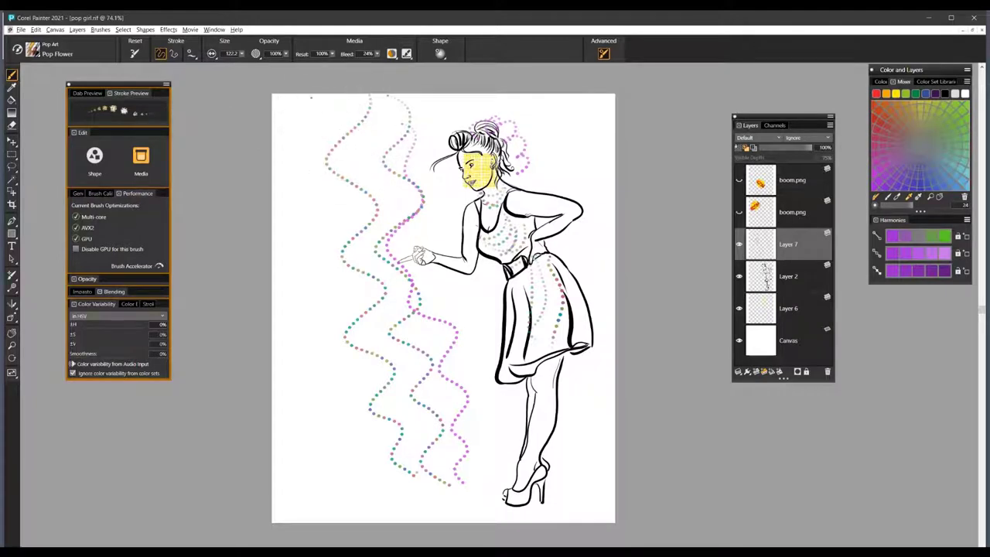
- Paint a winding trail of purple Pop Flower blossoms from the upper left down to the bottom centre of the canvas
click(320, 107)
click(312, 130)
click(317, 162)
click(358, 180)
click(375, 216)
click(331, 241)
click(316, 278)
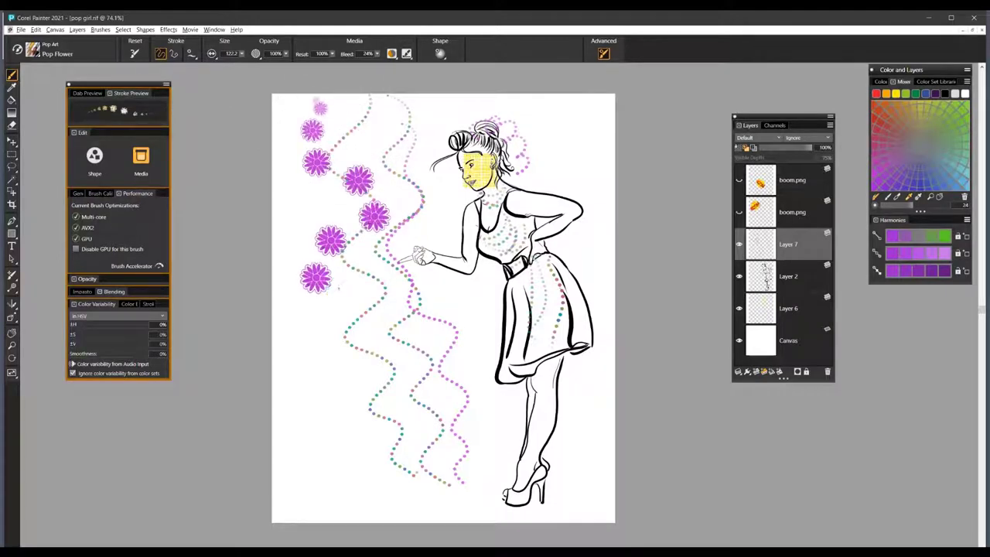
click(363, 295)
click(408, 314)
click(390, 352)
click(369, 389)
click(415, 406)
click(431, 445)
click(433, 493)
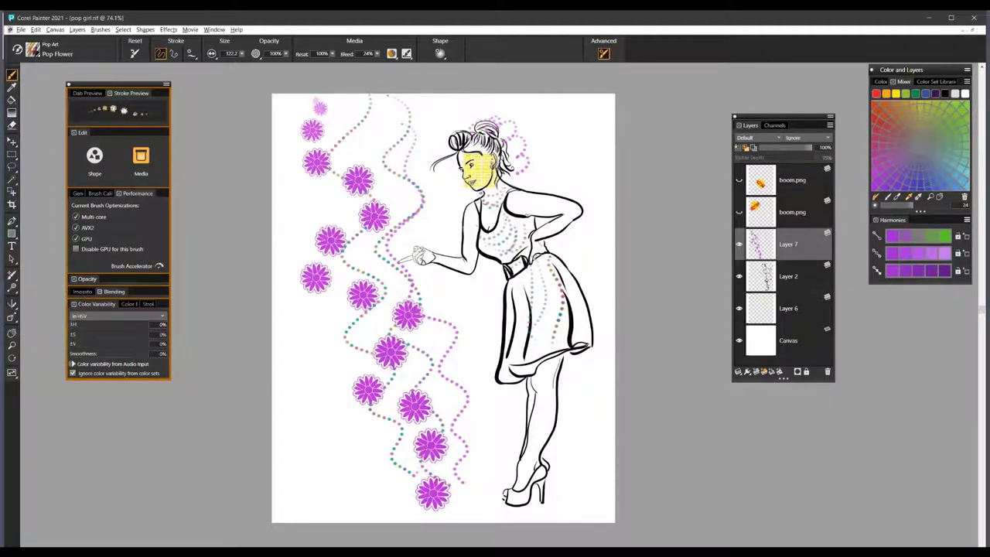
- Paint blue Pop Flower blossoms left of the face, down the right side, over the skirt and around the legs
click(406, 120)
click(398, 138)
click(401, 166)
click(413, 193)
click(551, 117)
click(557, 134)
click(585, 158)
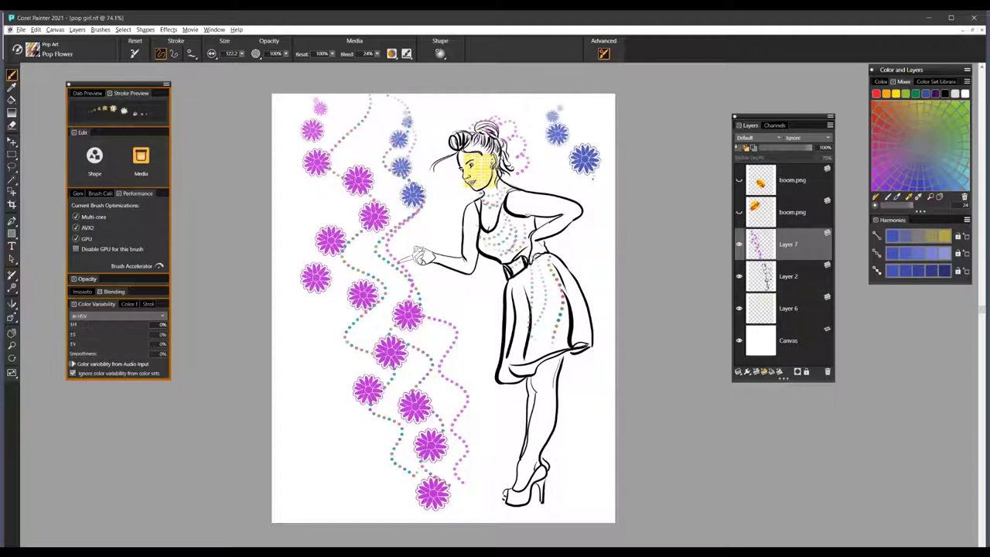
mouse_move(593, 178)
mouse_down()
mouse_move(459, 340)
mouse_move(517, 424)
mouse_move(564, 468)
mouse_up()
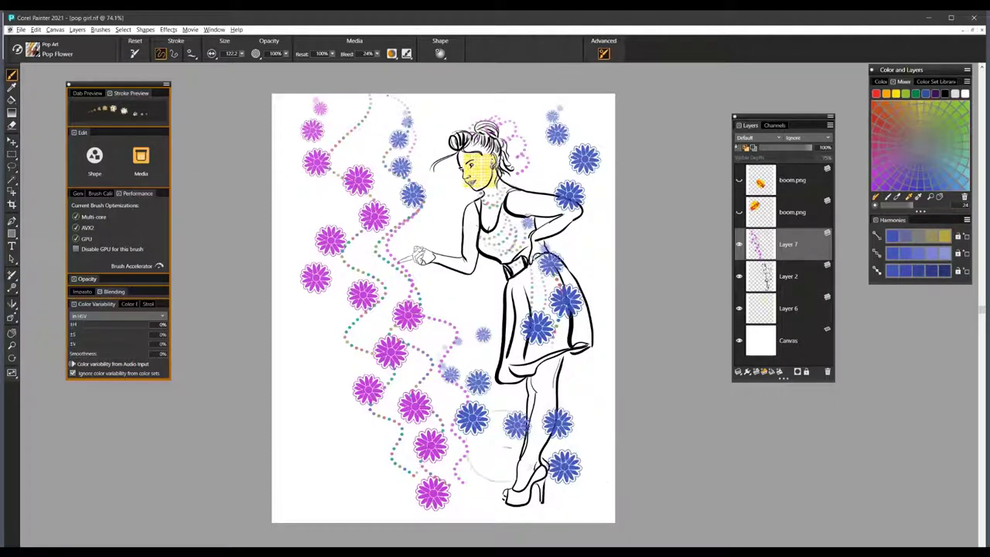
drag(457, 439, 406, 517)
drag(526, 288, 506, 334)
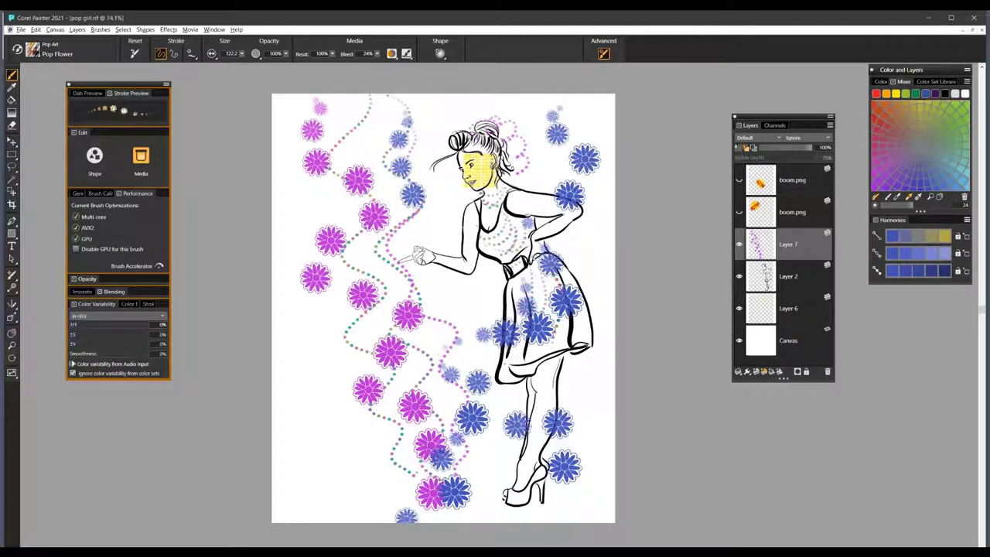
- Choose yellow and scatter Pop Flower blossoms down the woman's figure, around her feet and across the left side
click(896, 93)
click(543, 142)
click(547, 160)
mouse_move(542, 178)
mouse_down()
mouse_move(523, 252)
mouse_move(550, 333)
mouse_move(468, 352)
mouse_move(486, 407)
mouse_move(294, 425)
mouse_move(317, 499)
mouse_move(577, 503)
mouse_up()
mouse_move(333, 348)
mouse_down()
mouse_move(298, 232)
mouse_move(367, 139)
mouse_up()
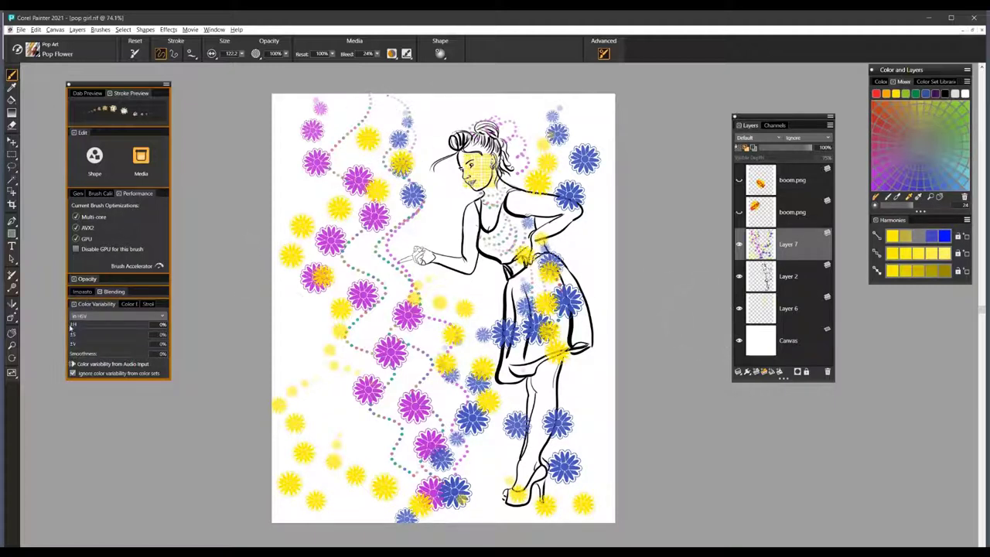
- Set the hue variability to 50% and scatter multicoloured Pop Flower blossoms over the left side, skirt and legs
drag(71, 326, 145, 326)
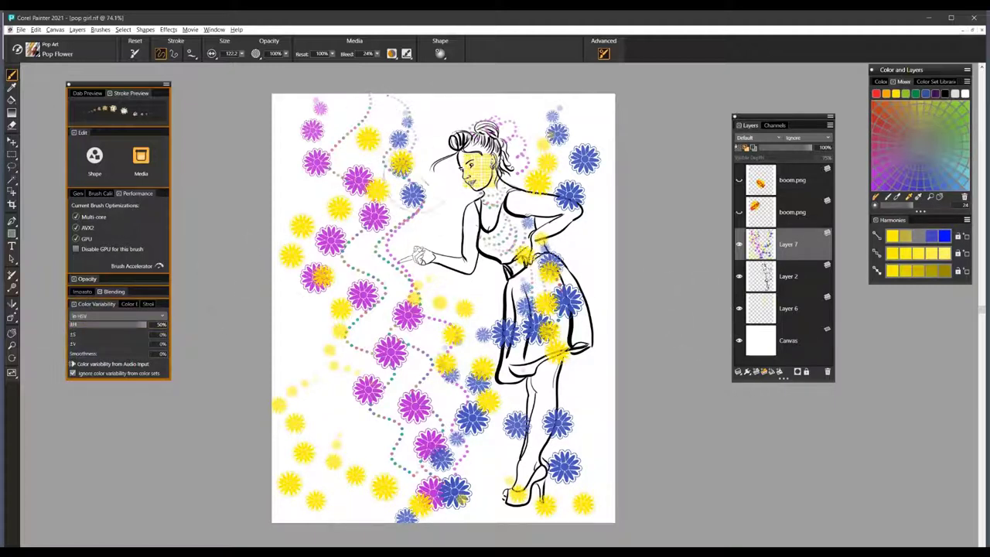
mouse_move(422, 163)
mouse_down()
mouse_move(410, 220)
mouse_move(372, 306)
mouse_move(480, 298)
mouse_move(549, 380)
mouse_up()
mouse_move(592, 406)
mouse_down()
mouse_move(511, 437)
mouse_move(325, 452)
mouse_move(348, 248)
mouse_move(418, 123)
mouse_up()
drag(422, 159, 430, 211)
drag(444, 320, 499, 348)
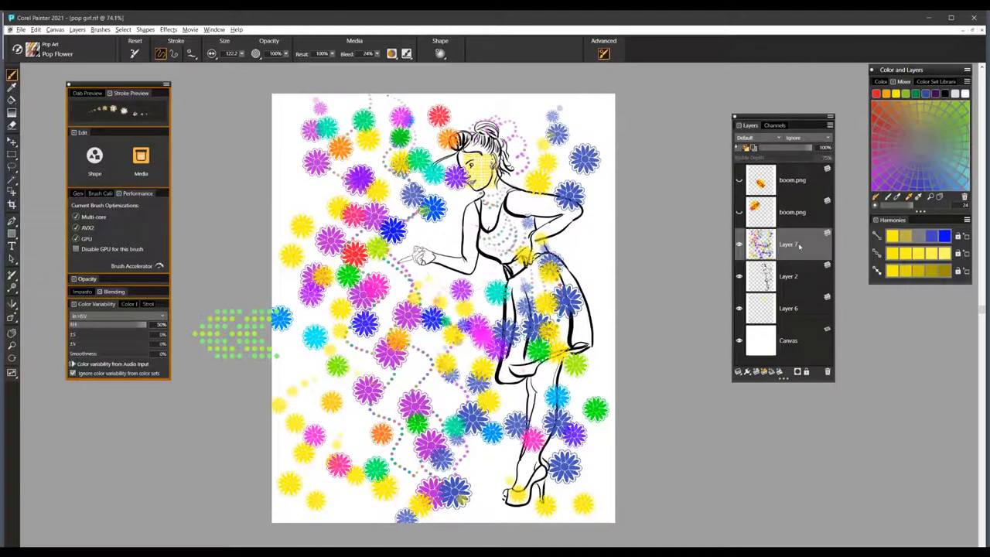
- Clear all the flowers and dots from Layer 7 and switch to the popart image_bak.rif document
key(ctrl+z)
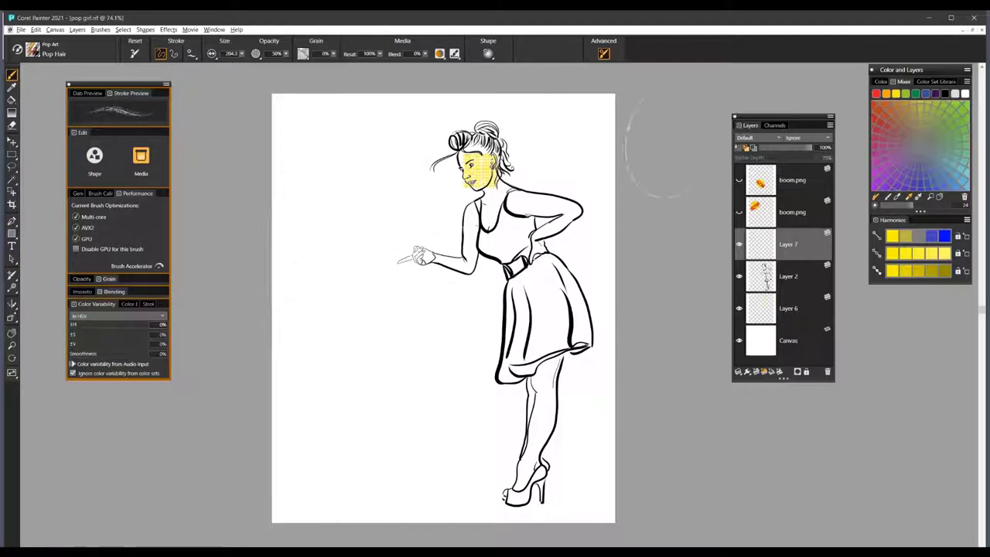
click(962, 31)
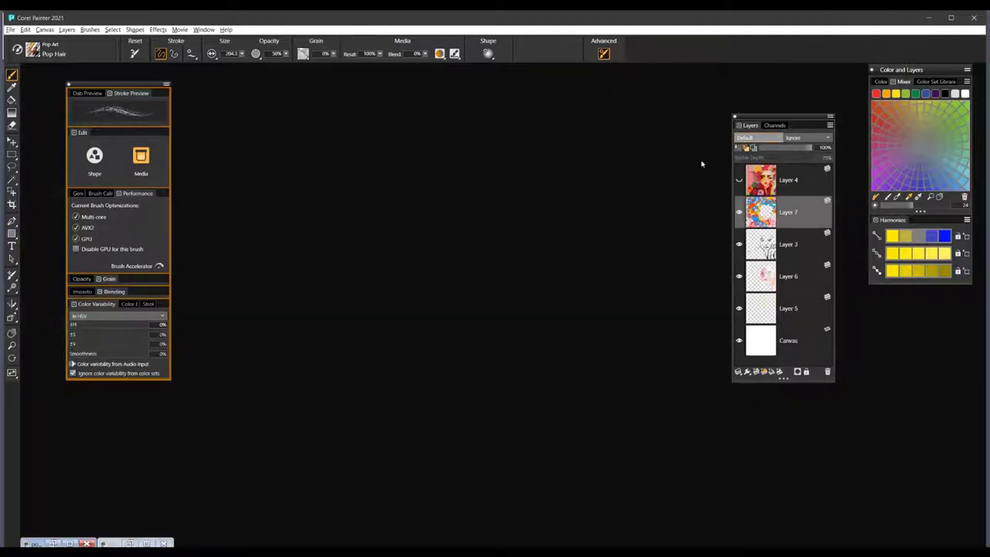
click(70, 543)
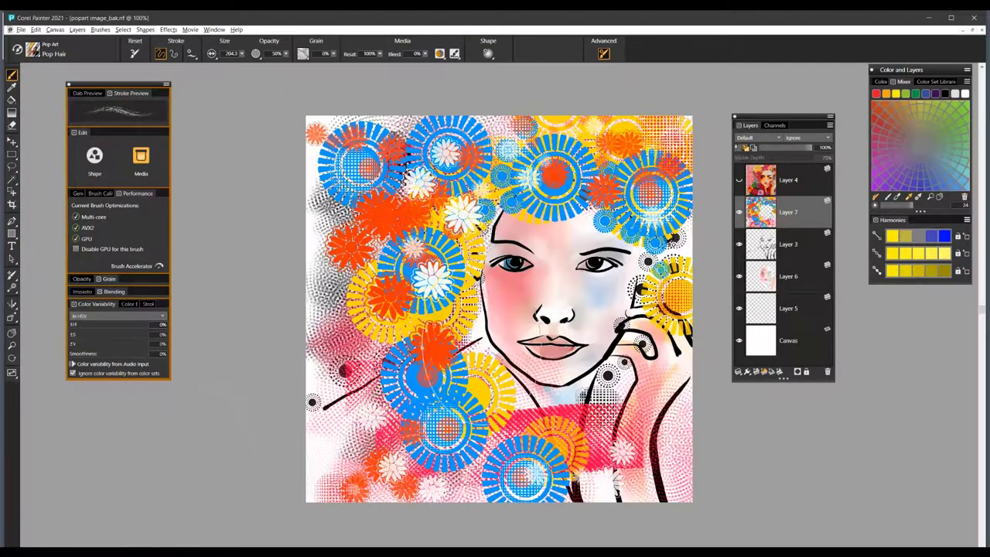
- Switch to popart image_001.rif, reset the Pop Hair brush and raise its hue variability to 50%
click(963, 31)
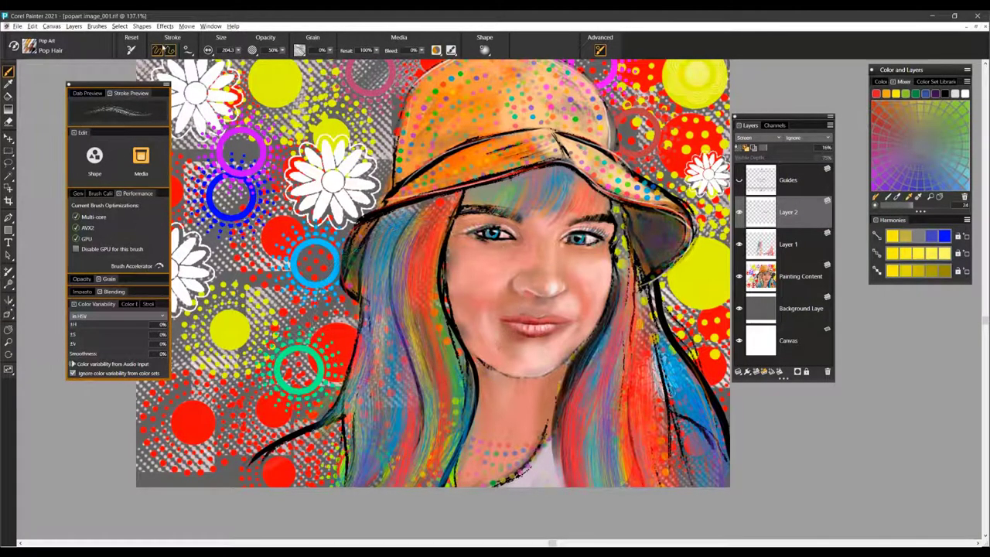
click(132, 50)
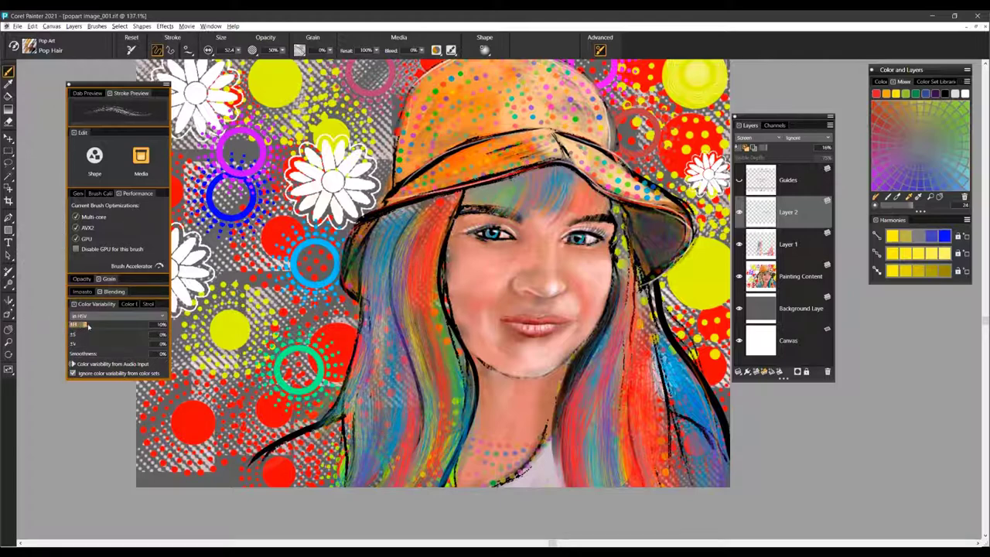
drag(88, 326, 147, 326)
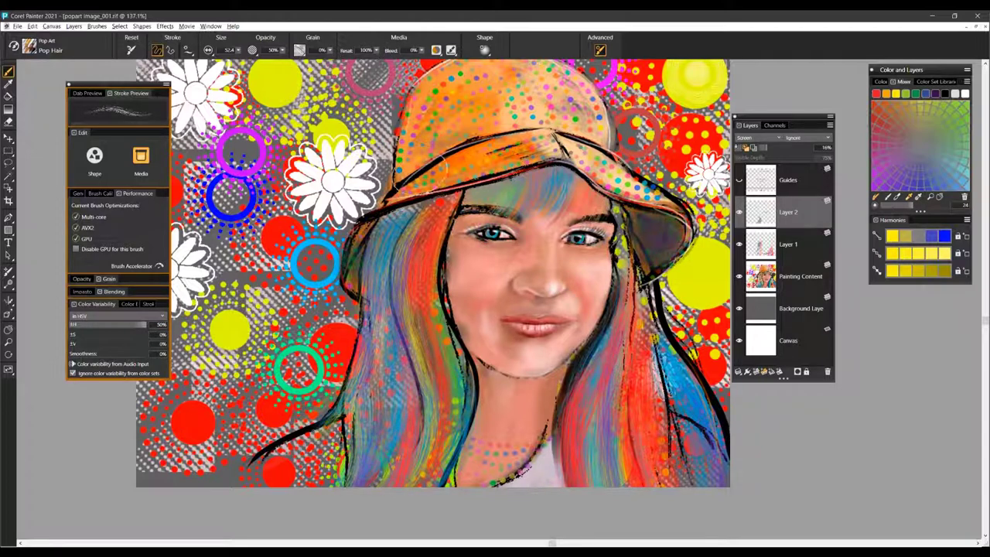
- Paint red and yellow Pop Hair strands across the fringe under the hat brim on a new layer
click(423, 50)
drag(390, 60, 426, 61)
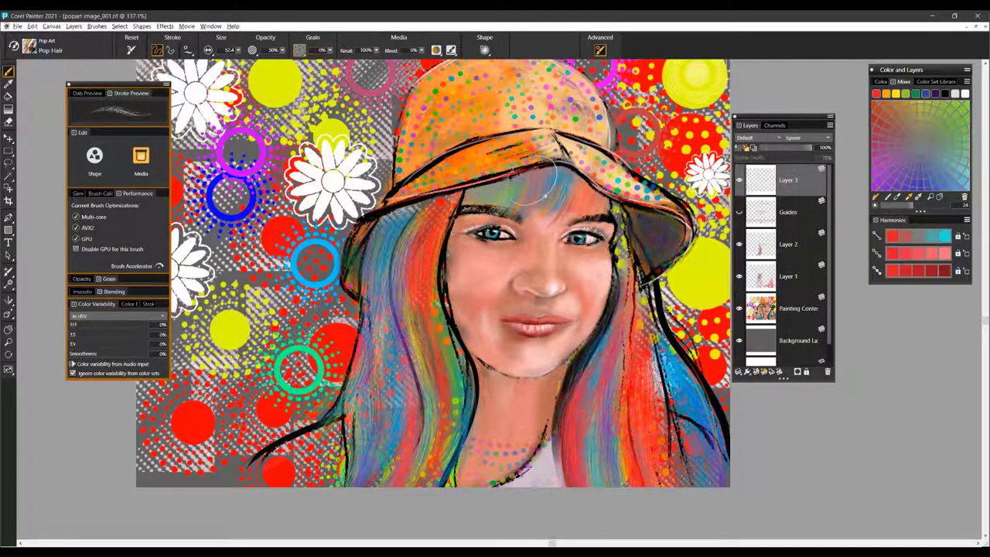
mouse_move(553, 190)
mouse_down()
mouse_move(548, 216)
mouse_move(533, 195)
mouse_move(562, 198)
mouse_move(543, 221)
mouse_up()
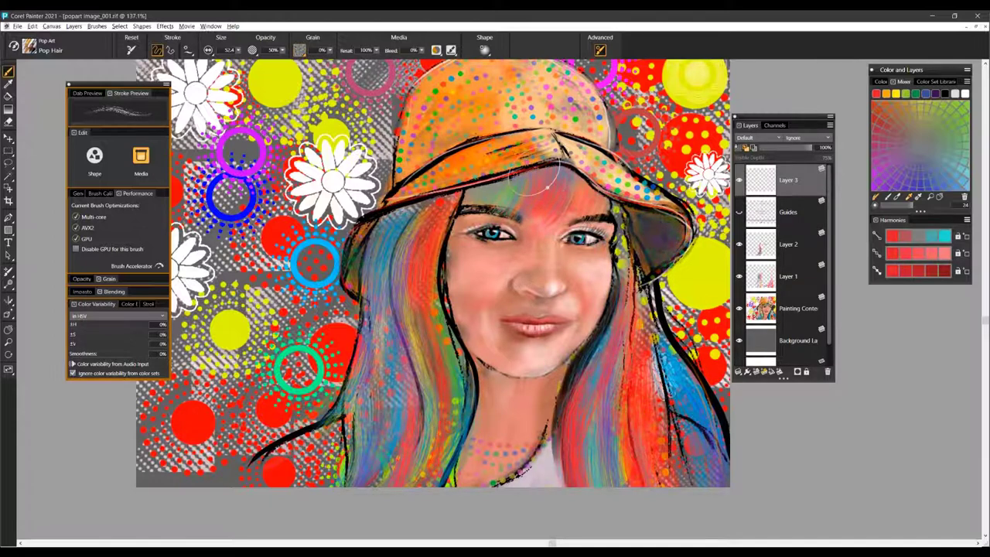
alt+click(718, 256)
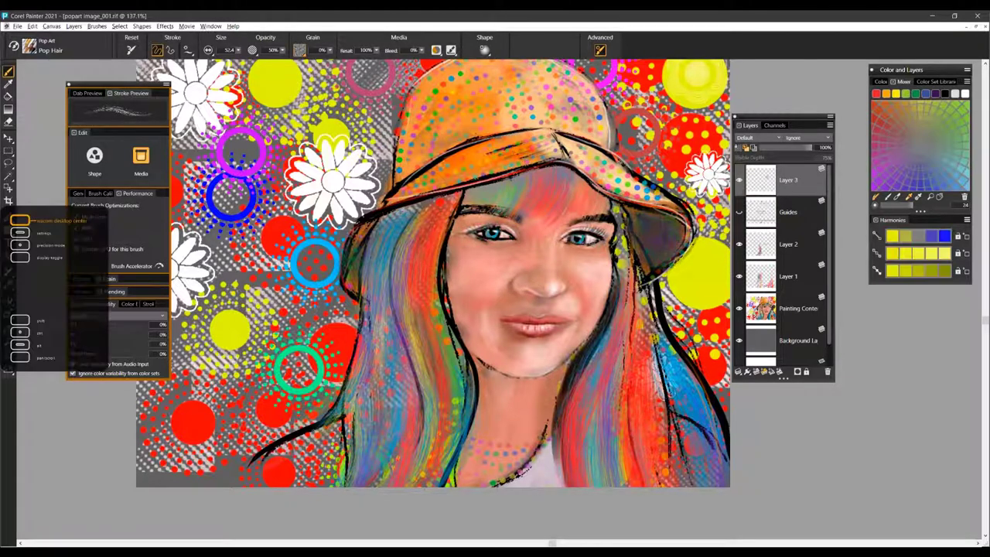
mouse_move(558, 176)
mouse_down()
mouse_move(523, 236)
mouse_move(486, 223)
mouse_up()
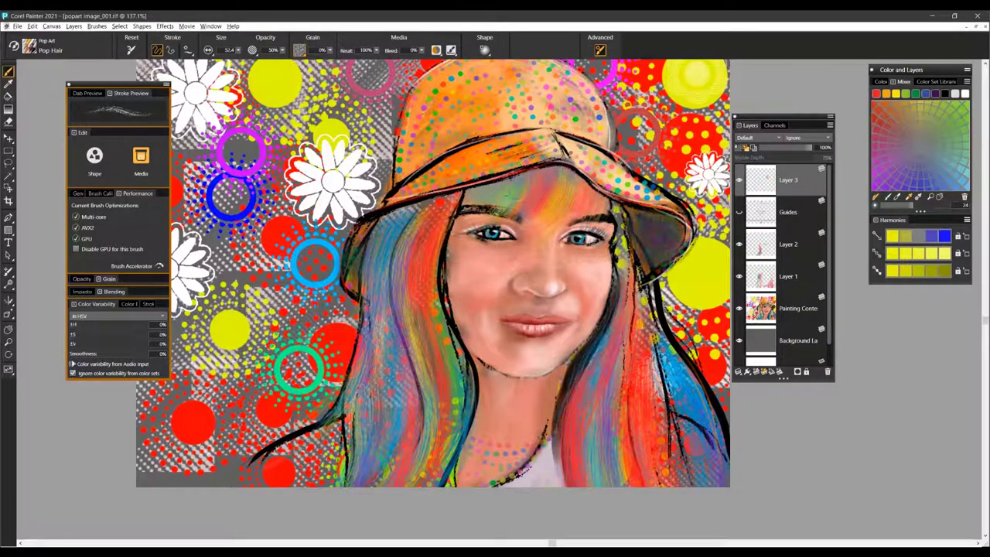
drag(547, 176, 535, 211)
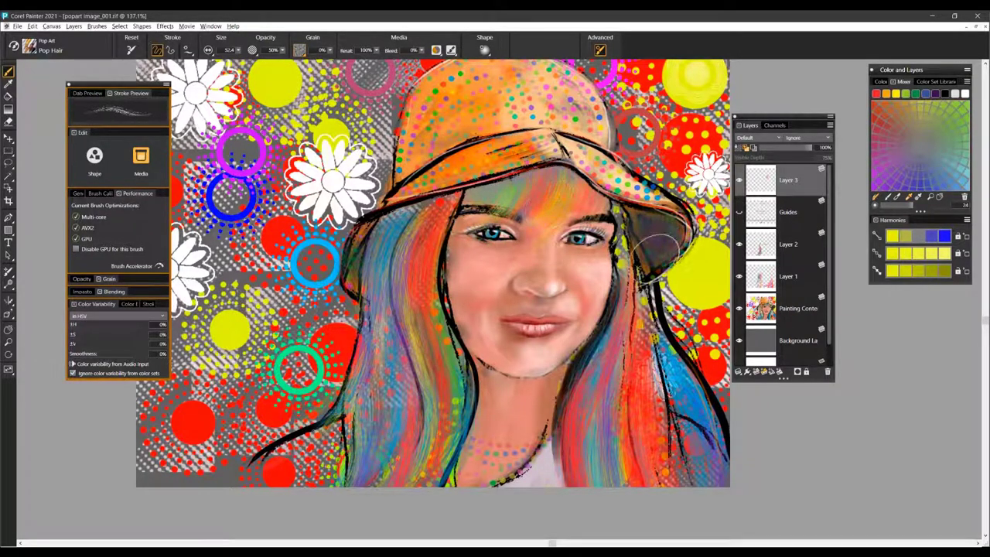
- Paint long yellow Pop Hair strands down the hair on both sides of the woman's face
drag(655, 308, 683, 517)
drag(674, 368, 676, 515)
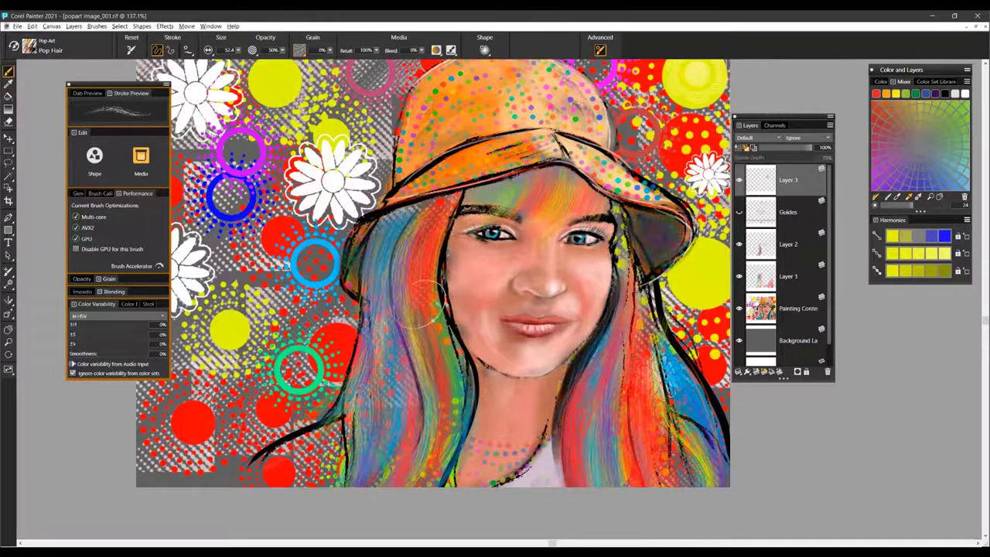
mouse_move(422, 306)
mouse_down()
mouse_move(418, 455)
mouse_move(397, 416)
mouse_up()
mouse_move(393, 216)
mouse_down()
mouse_move(374, 369)
mouse_move(386, 511)
mouse_up()
mouse_move(434, 204)
mouse_down()
mouse_move(416, 338)
mouse_move(416, 475)
mouse_up()
drag(379, 401, 364, 488)
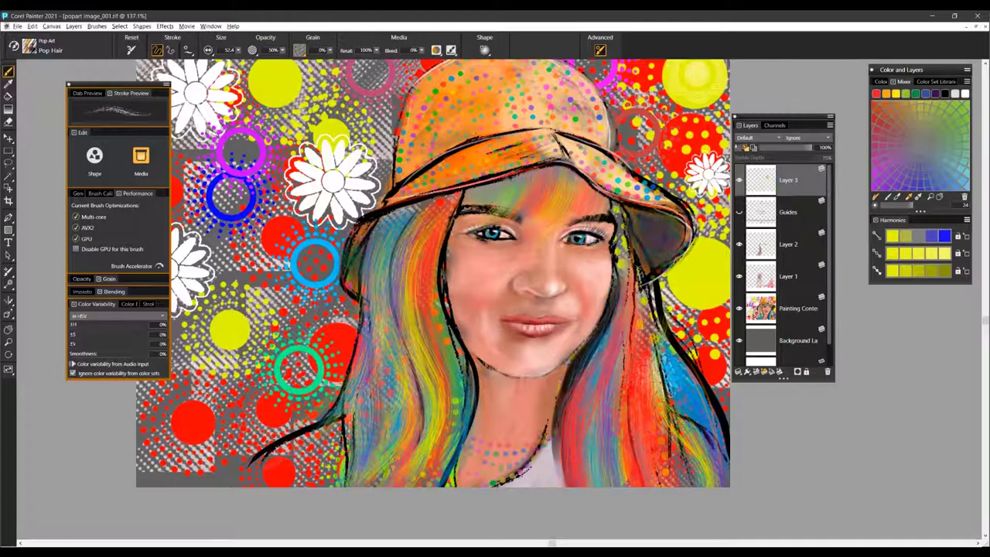
drag(420, 383, 361, 487)
mouse_move(440, 198)
mouse_down()
mouse_move(418, 247)
mouse_move(412, 325)
mouse_up()
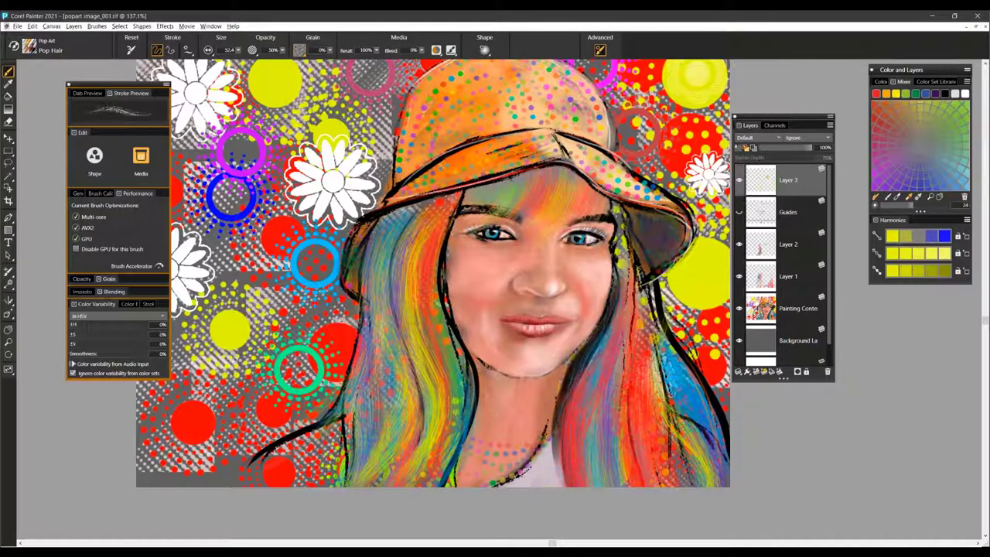
drag(423, 291, 437, 360)
- Add mauve, blue and red strands down the hair left of the face and raise the hue variability
alt+click(627, 345)
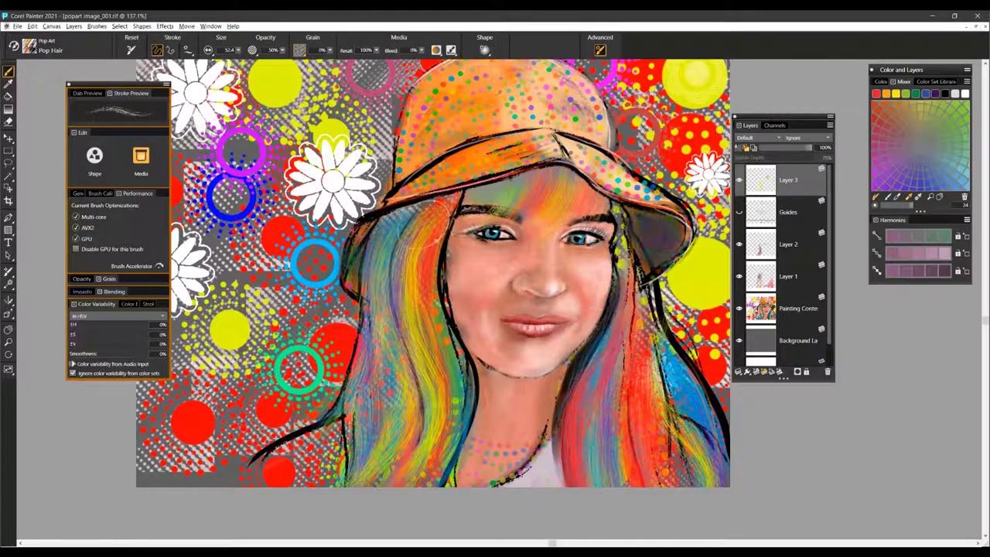
drag(433, 225, 427, 443)
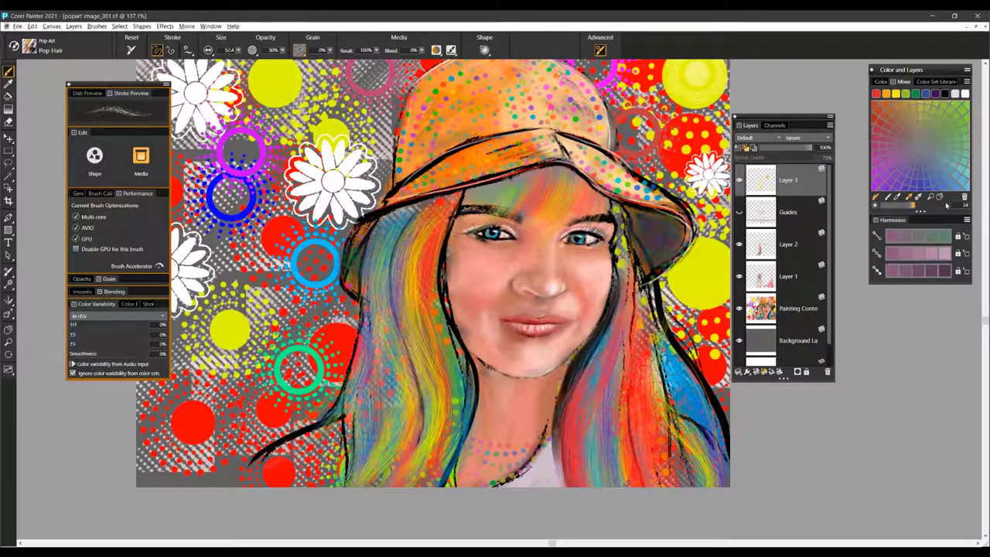
click(927, 179)
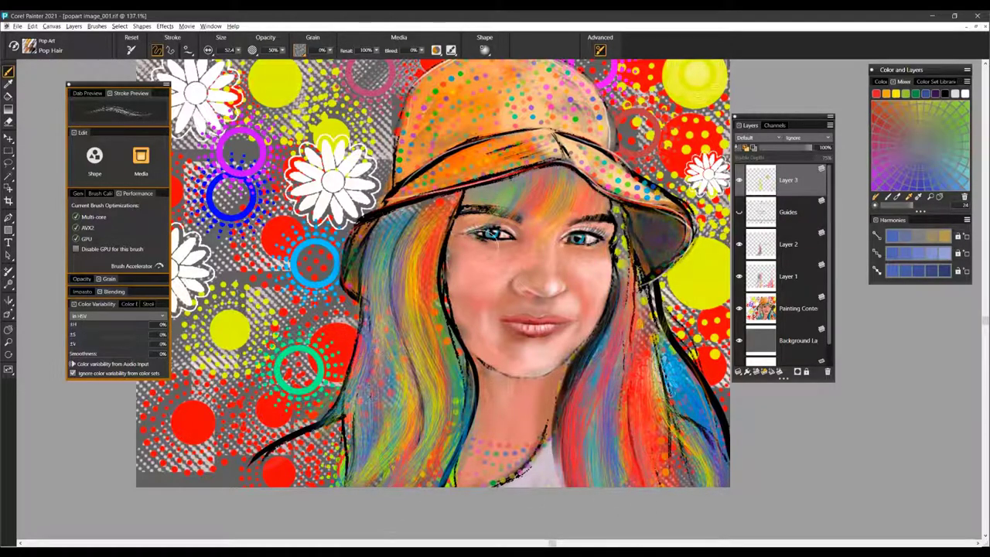
alt+click(695, 144)
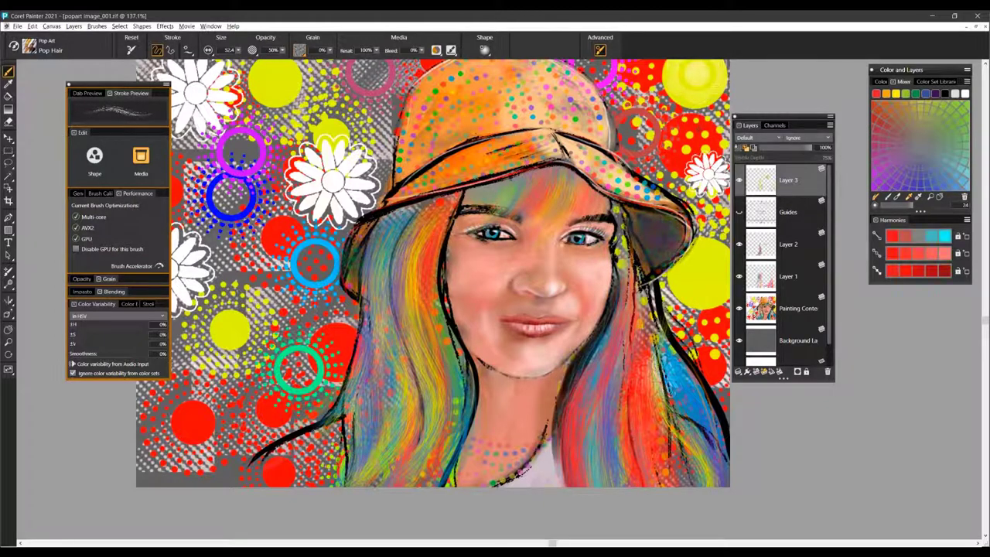
drag(354, 353, 377, 414)
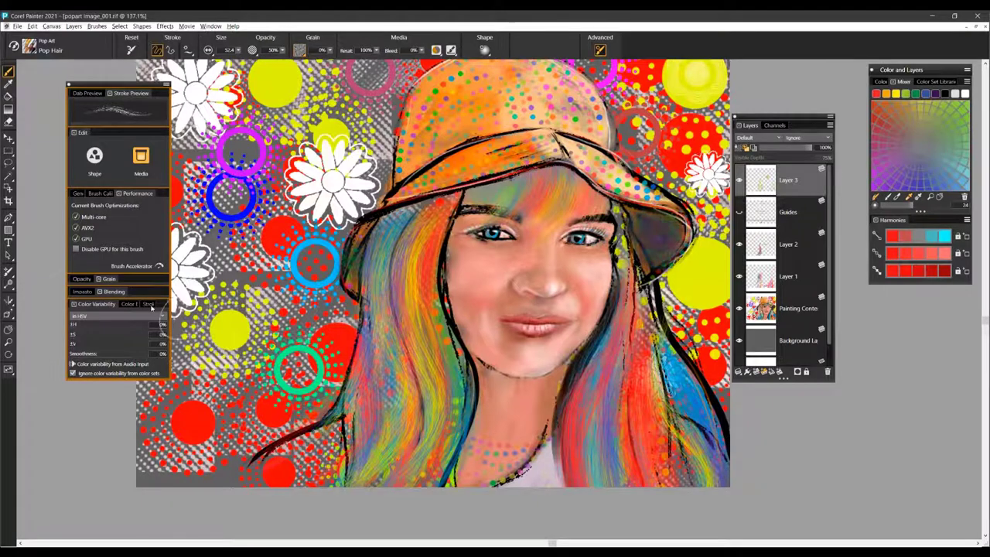
drag(71, 325, 147, 326)
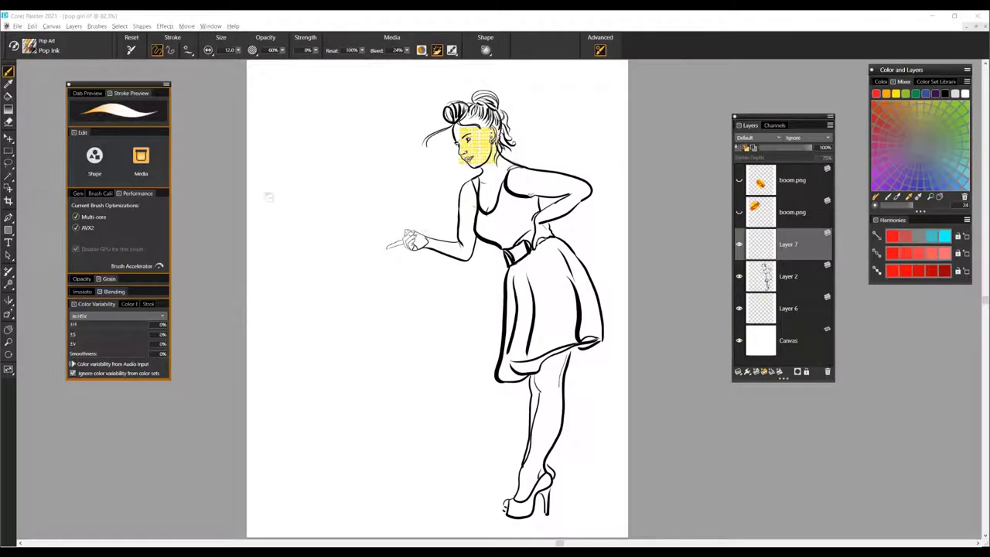
- Draw a long wavy grey Pop Ink line down the empty area left of the woman in pop girl.rif
click(306, 137)
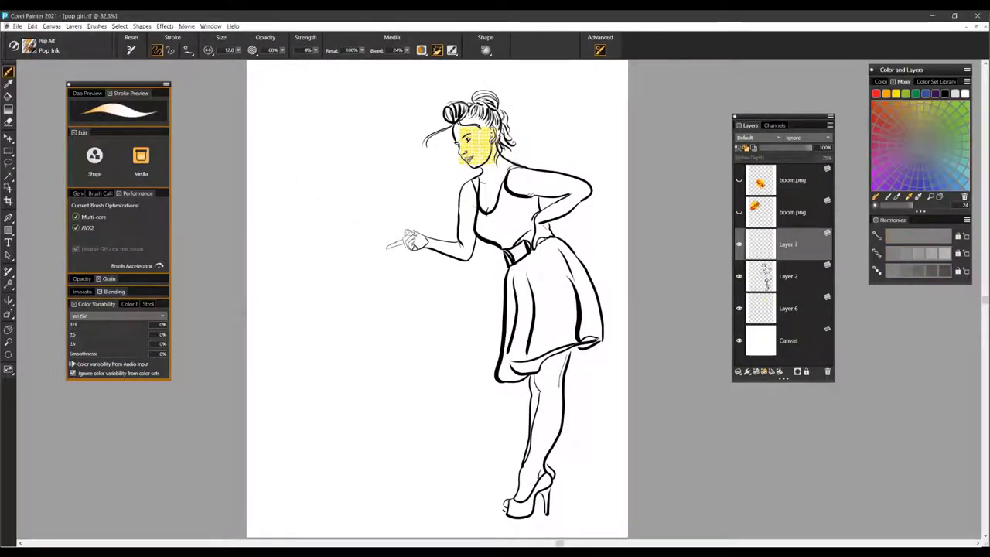
mouse_move(316, 127)
mouse_down()
mouse_move(324, 208)
mouse_move(398, 418)
mouse_up()
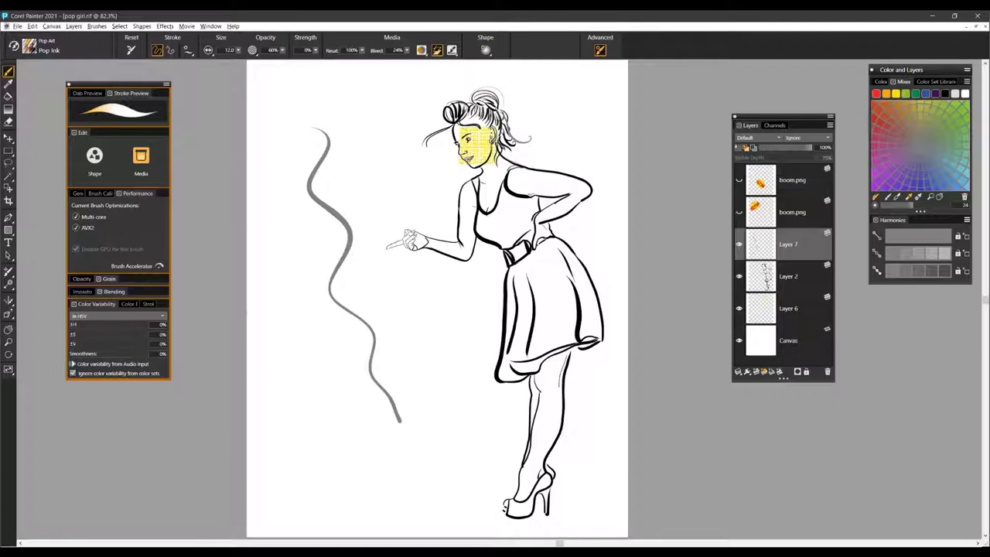
- Choose the Pop Lashes brush with a purple colour and paint short rows of curved lashes left of the woman's head
click(164, 189)
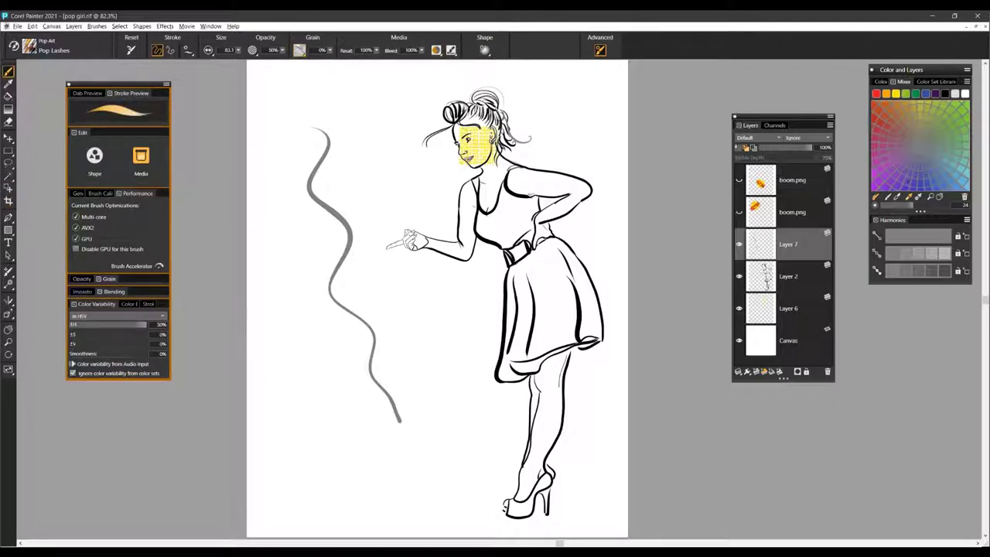
click(909, 181)
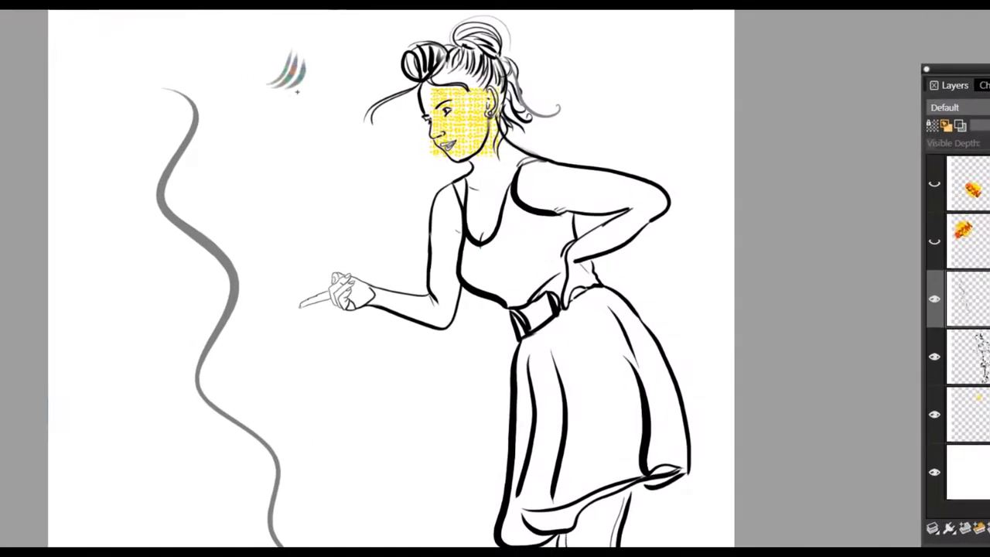
drag(317, 95, 339, 62)
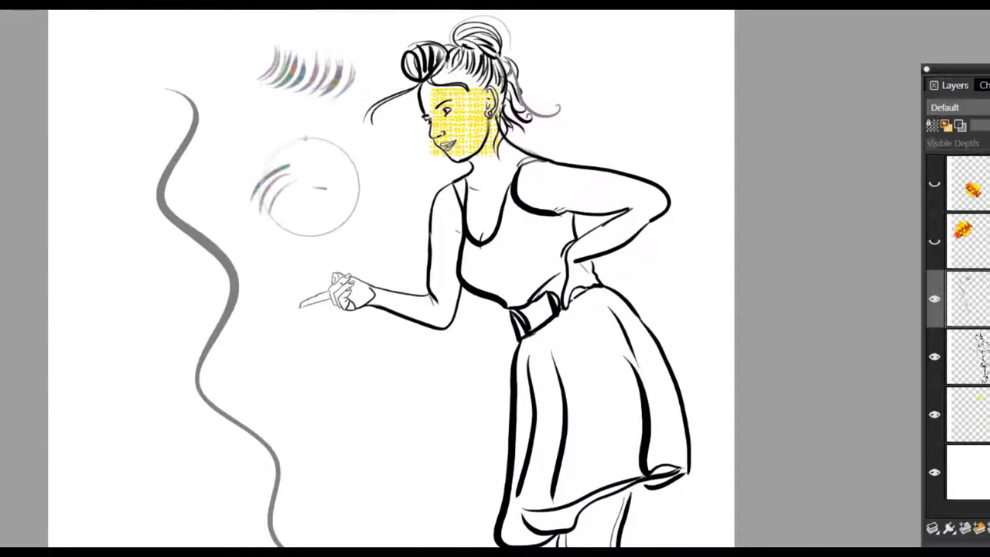
drag(295, 187, 309, 236)
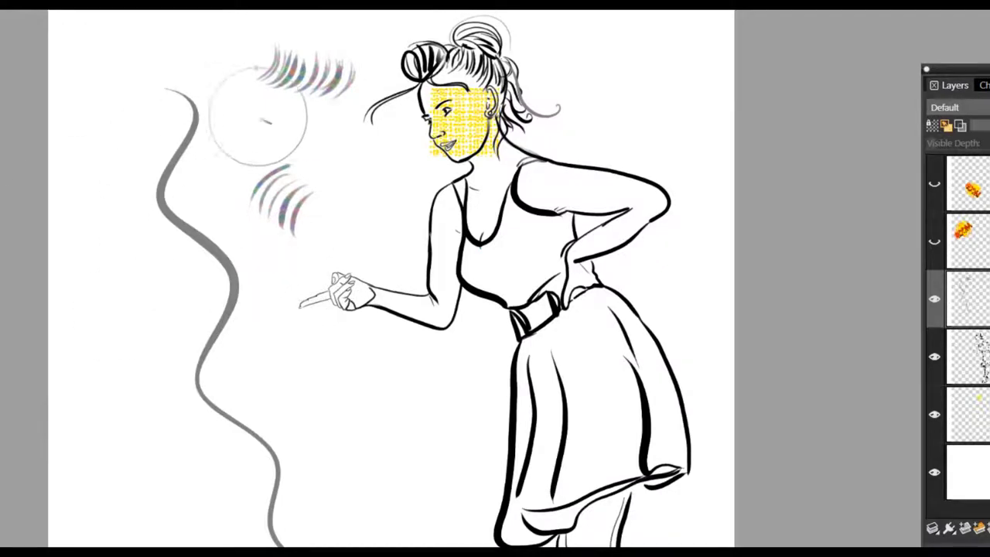
drag(276, 113, 258, 146)
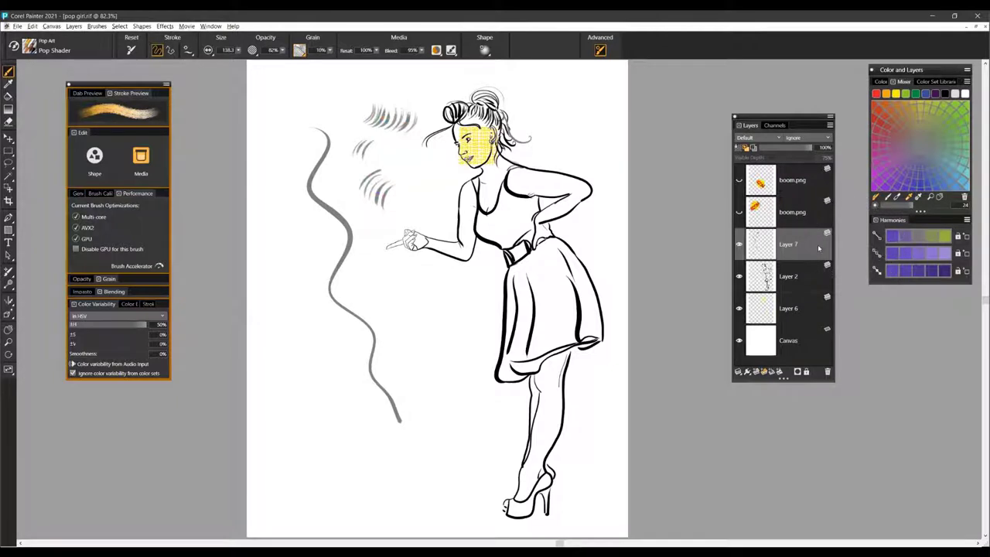
- Clear Layer 7 and shade multicoloured crosshatched Pop Shader patches over the background left of the woman
key(Delete)
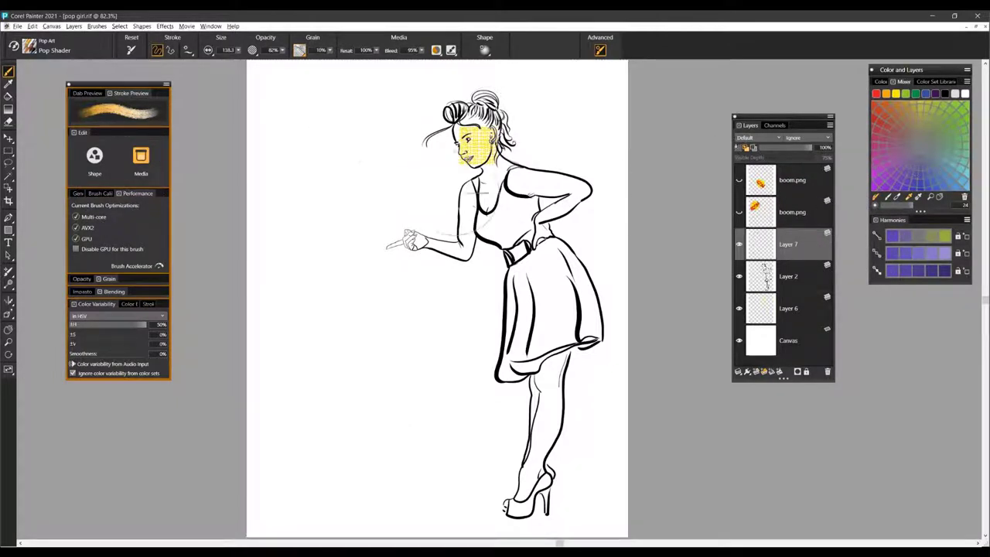
mouse_move(399, 186)
mouse_down()
mouse_move(354, 181)
mouse_move(338, 158)
mouse_move(314, 166)
mouse_move(325, 174)
mouse_up()
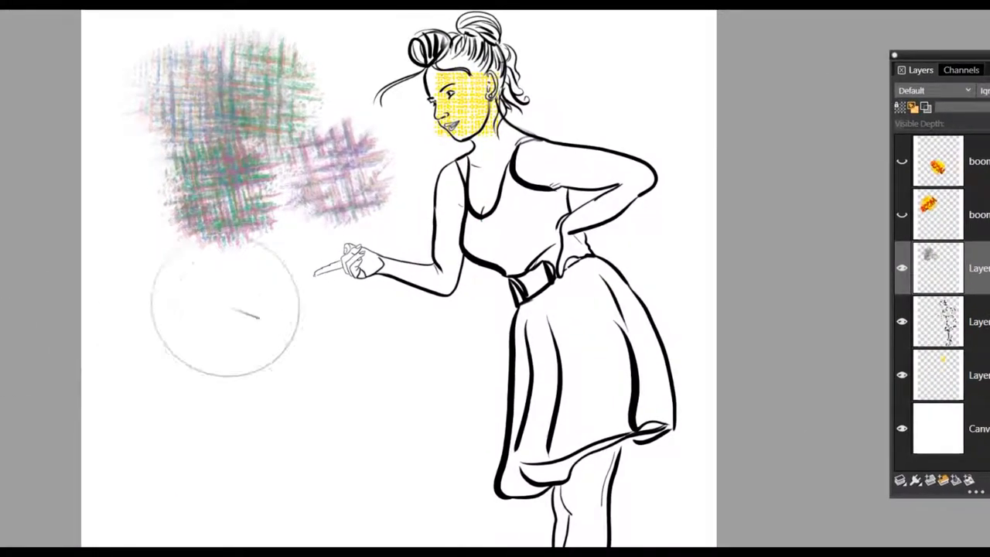
mouse_move(221, 299)
mouse_down()
mouse_move(177, 254)
mouse_move(155, 255)
mouse_up()
mouse_move(202, 91)
mouse_down()
mouse_move(234, 77)
mouse_move(325, 130)
mouse_move(291, 21)
mouse_move(273, 55)
mouse_move(183, 54)
mouse_move(265, 171)
mouse_move(251, 192)
mouse_up()
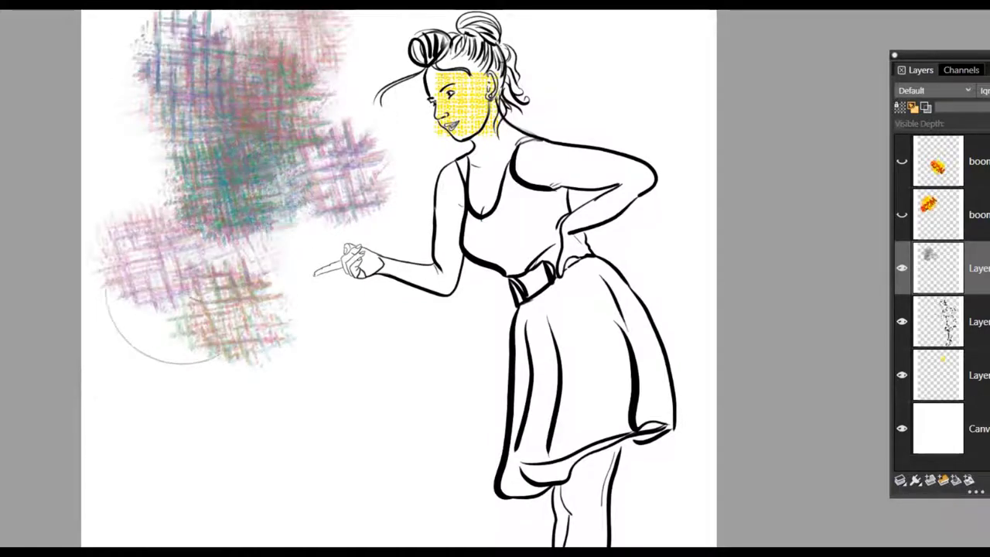
click(356, 381)
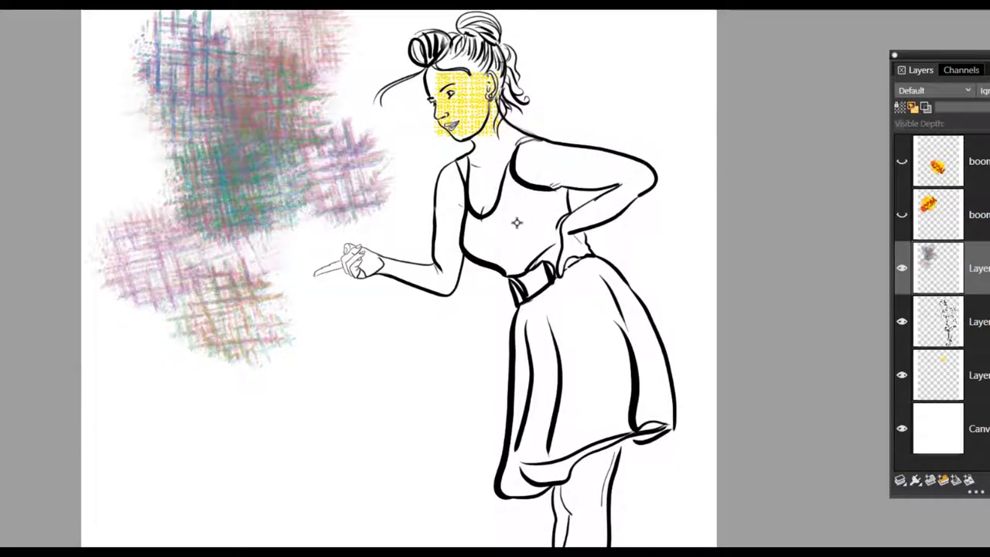
- Shade the woman's bodice and the right part of her skirt with Pop Shader crosshatching
mouse_move(516, 220)
mouse_down()
mouse_move(535, 232)
mouse_move(559, 238)
mouse_move(549, 210)
mouse_move(510, 222)
mouse_move(533, 205)
mouse_up()
mouse_move(612, 303)
mouse_down()
mouse_move(581, 288)
mouse_move(596, 281)
mouse_move(629, 321)
mouse_move(599, 319)
mouse_move(640, 345)
mouse_move(584, 381)
mouse_move(603, 337)
mouse_move(658, 393)
mouse_move(628, 397)
mouse_move(623, 415)
mouse_move(601, 376)
mouse_move(585, 422)
mouse_up()
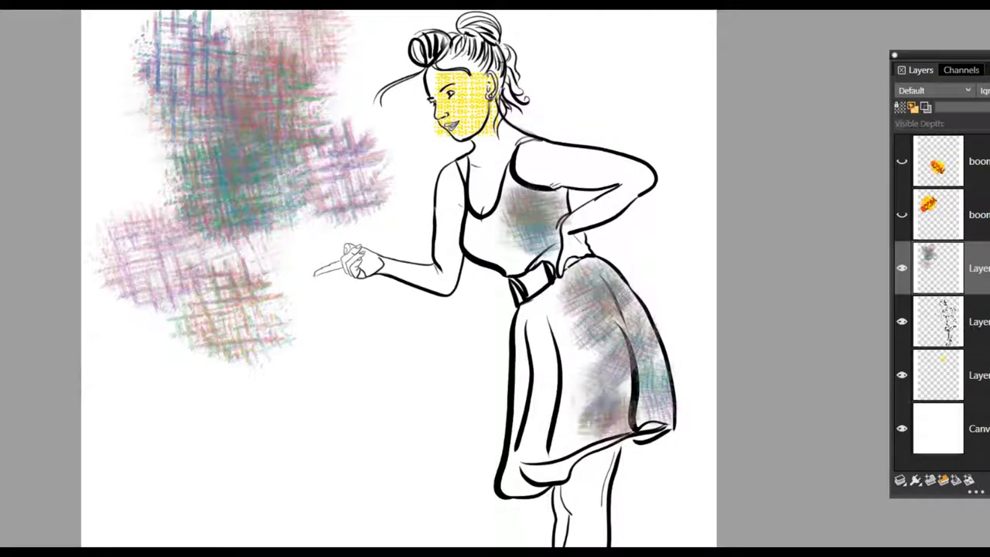
mouse_move(578, 362)
mouse_down()
mouse_move(636, 384)
mouse_move(592, 434)
mouse_move(578, 416)
mouse_up()
mouse_move(617, 358)
mouse_down()
mouse_move(574, 377)
mouse_move(600, 352)
mouse_move(580, 370)
mouse_move(590, 312)
mouse_move(606, 382)
mouse_move(595, 402)
mouse_up()
drag(568, 348, 597, 309)
drag(532, 198, 534, 228)
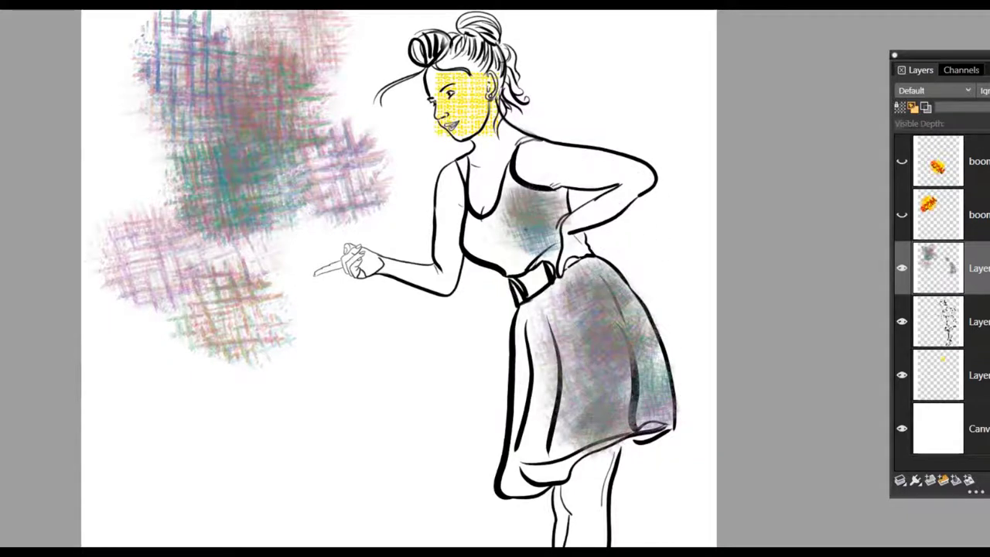
- Extend the Pop Shader crosshatching down the lower left background, across the skirt and over the legs
mouse_move(311, 300)
mouse_down()
mouse_move(319, 325)
mouse_move(303, 390)
mouse_move(348, 421)
mouse_up()
mouse_move(457, 348)
mouse_down()
mouse_move(278, 542)
mouse_move(387, 534)
mouse_up()
drag(579, 358, 566, 399)
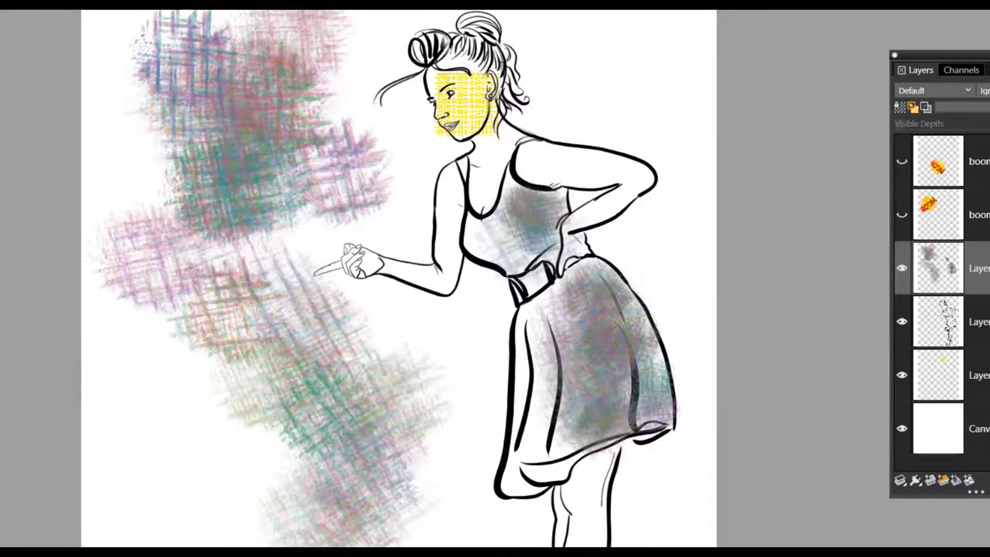
mouse_move(622, 313)
mouse_down()
mouse_move(608, 325)
mouse_move(598, 383)
mouse_move(579, 412)
mouse_move(504, 365)
mouse_move(611, 480)
mouse_move(588, 518)
mouse_move(557, 527)
mouse_up()
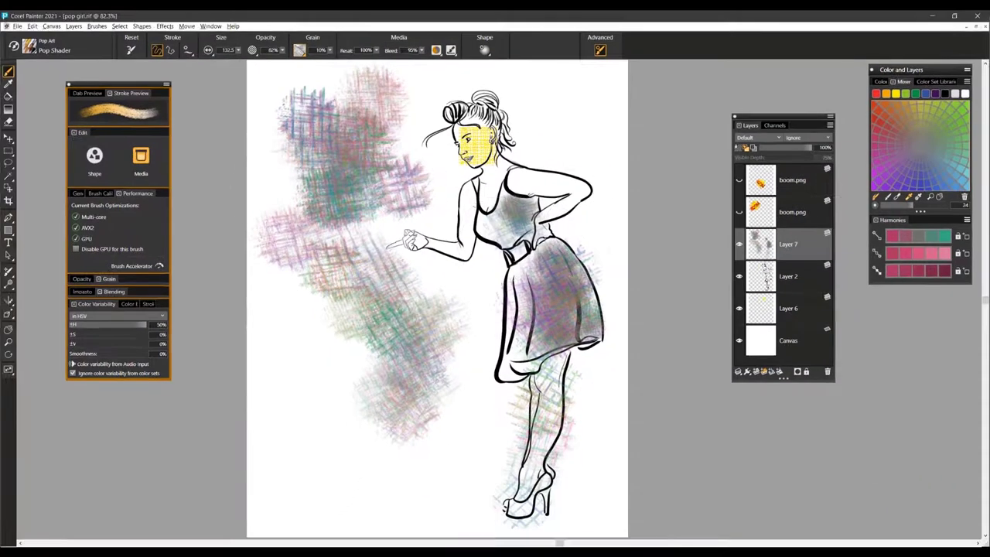
- Choose the Retro Pop brush and clear all the crosshatching from Layer 7
click(55, 203)
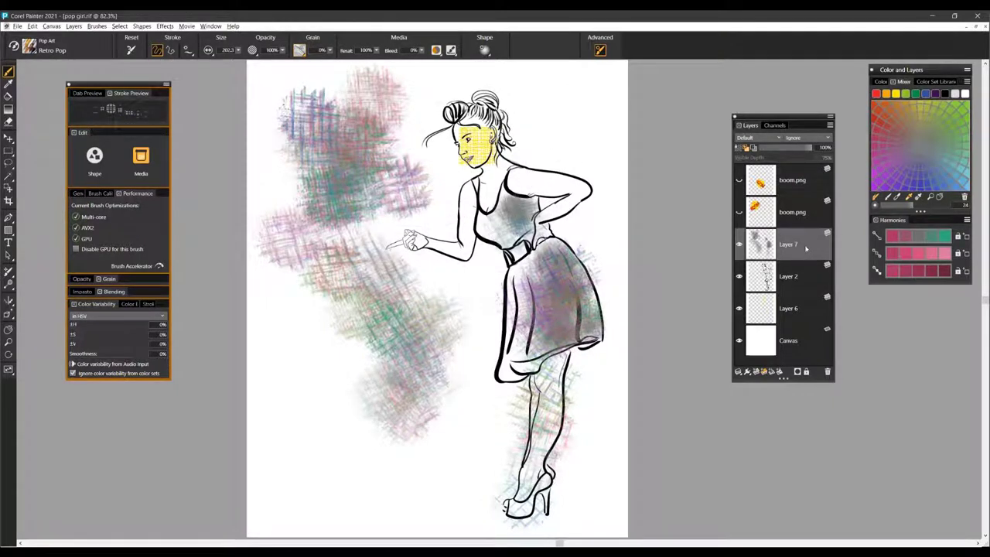
key(ctrl+a)
key(Delete)
- Stamp five overlapping pink Retro Pop circles in a winding column left of the woman
click(356, 150)
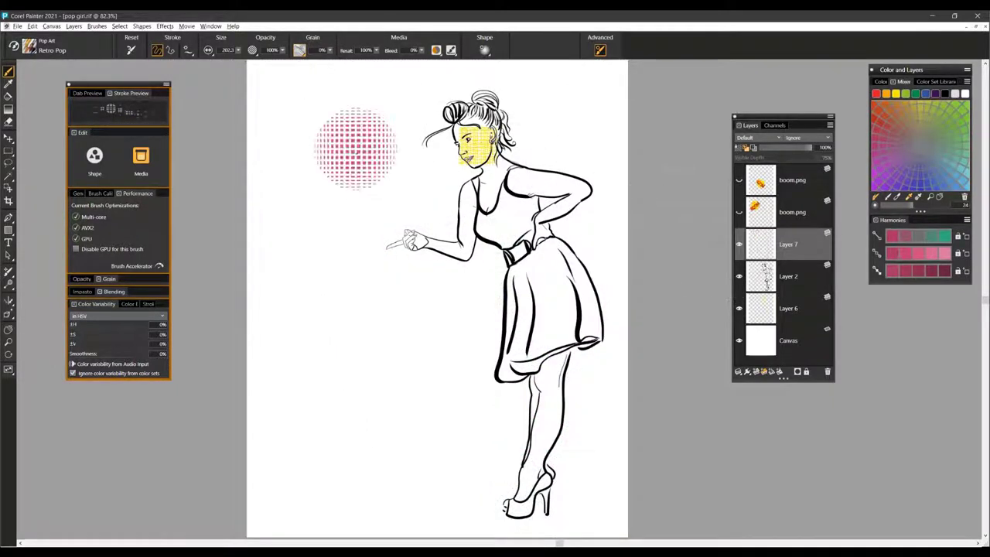
click(316, 212)
click(359, 272)
click(386, 323)
click(354, 383)
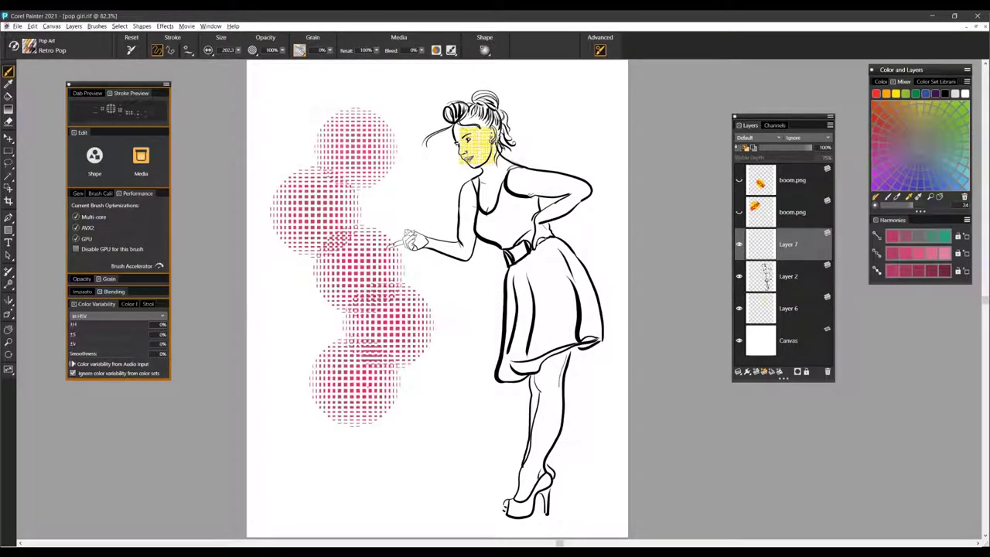
- Add three pink Retro Pop circles: two leading toward the woman's shoes and one beside her hair
click(398, 431)
click(468, 465)
click(414, 123)
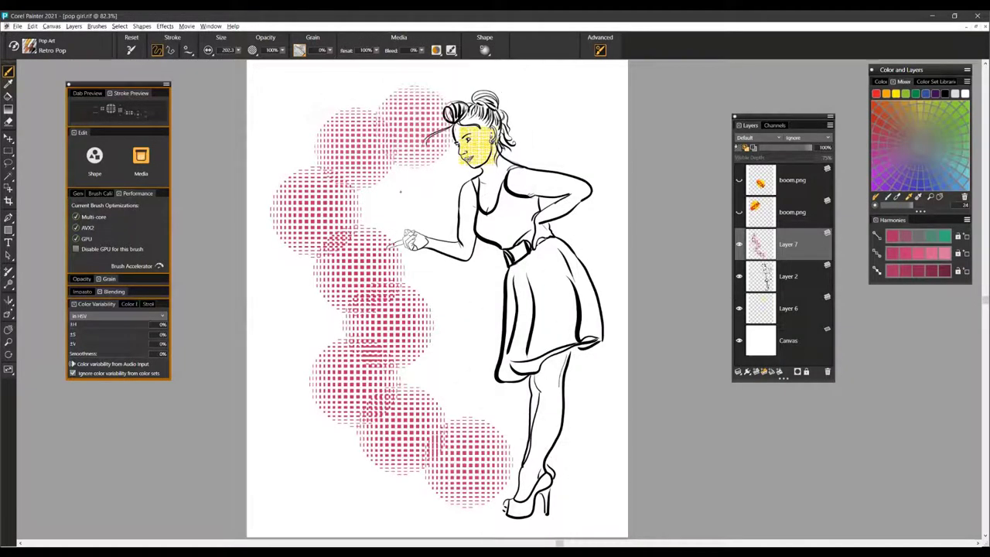
- Stamp pink Retro Pop circles from above the pointing hand across the woman's bodice and skirt down to her legs
click(421, 188)
click(510, 232)
click(546, 277)
click(518, 338)
click(545, 370)
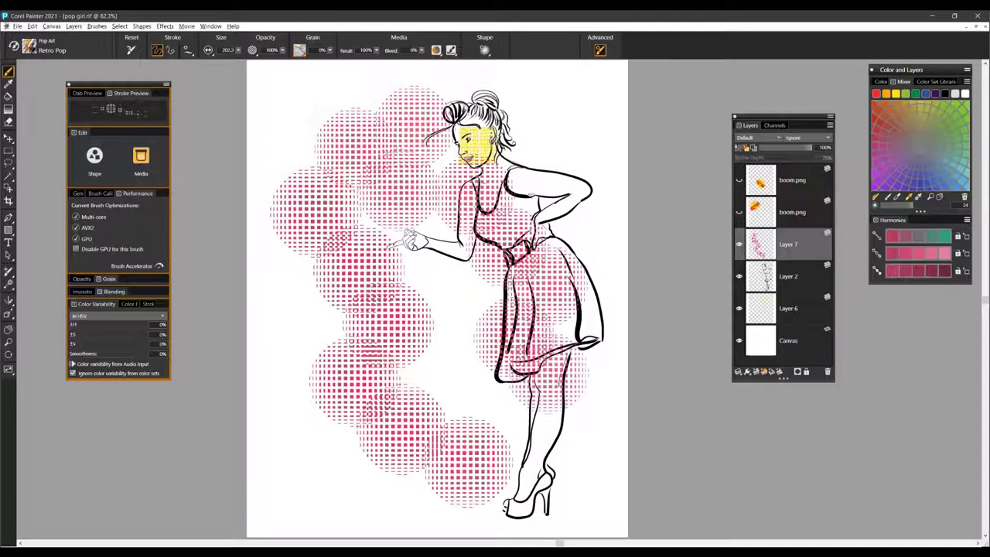
click(558, 441)
- Stamp pink Retro Pop circles behind the woman's head and raised elbow, and down the upper left background
click(582, 109)
click(591, 154)
click(550, 200)
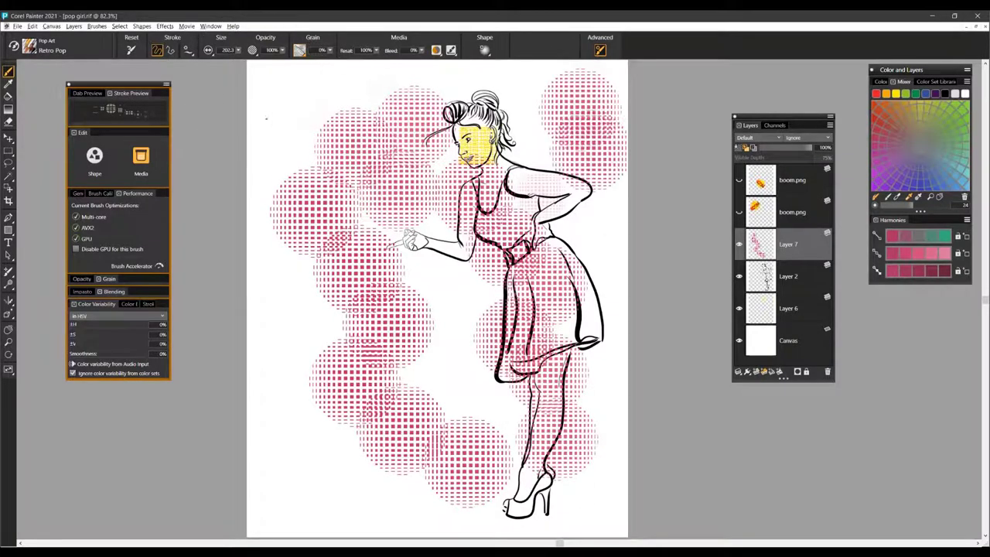
click(267, 116)
click(294, 164)
click(292, 228)
click(321, 290)
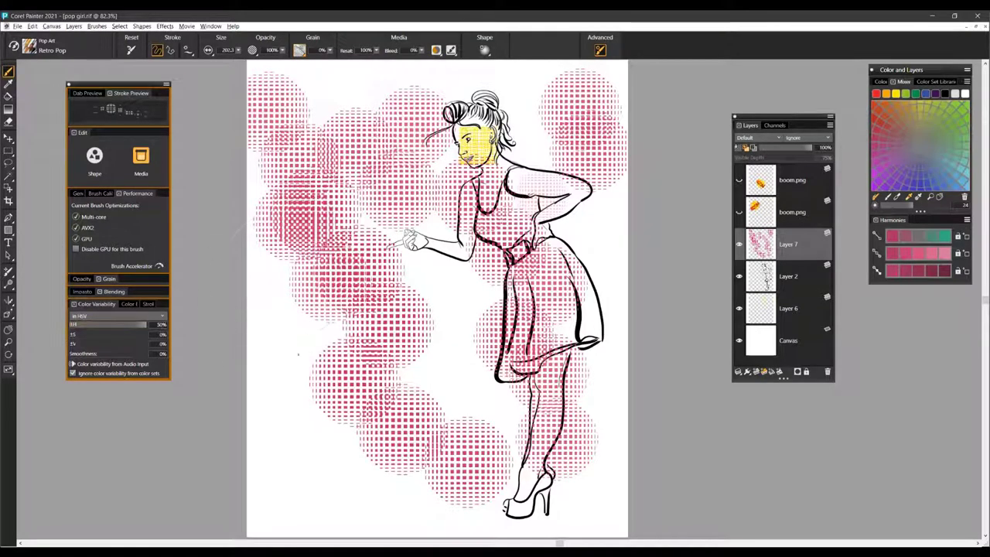
- Stamp multicoloured Retro Pop circles across the lower background, then over the woman and the right side of the page
mouse_move(298, 354)
mouse_down()
mouse_move(284, 415)
mouse_move(337, 471)
mouse_move(395, 432)
mouse_move(441, 299)
mouse_move(464, 428)
mouse_move(612, 492)
mouse_up()
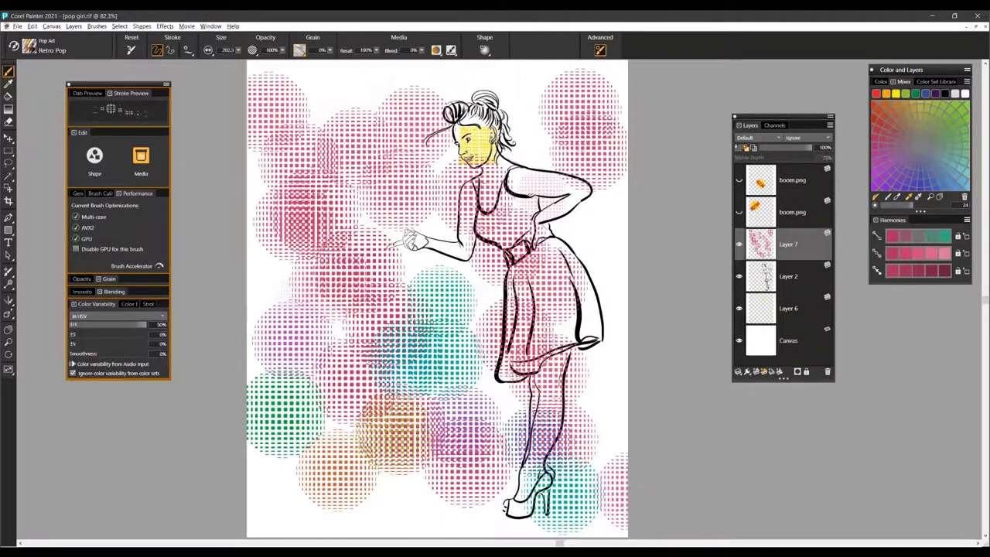
mouse_move(533, 506)
mouse_down()
mouse_move(600, 325)
mouse_move(534, 205)
mouse_move(554, 74)
mouse_move(604, 271)
mouse_move(590, 445)
mouse_up()
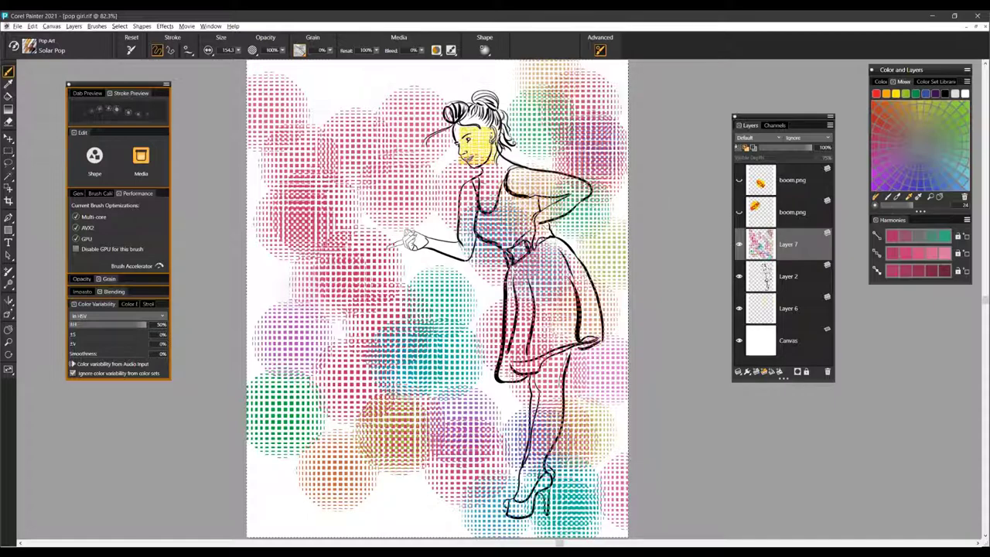
- Clear Layer 7 and stamp a winding trail of multicoloured Solar Pop bursts from left of the woman down to her shoe
key(Delete)
mouse_move(361, 128)
mouse_down()
mouse_move(326, 183)
mouse_move(358, 225)
mouse_move(341, 292)
mouse_move(360, 310)
mouse_up()
mouse_move(426, 395)
mouse_down()
mouse_move(401, 424)
mouse_move(444, 489)
mouse_move(489, 505)
mouse_up()
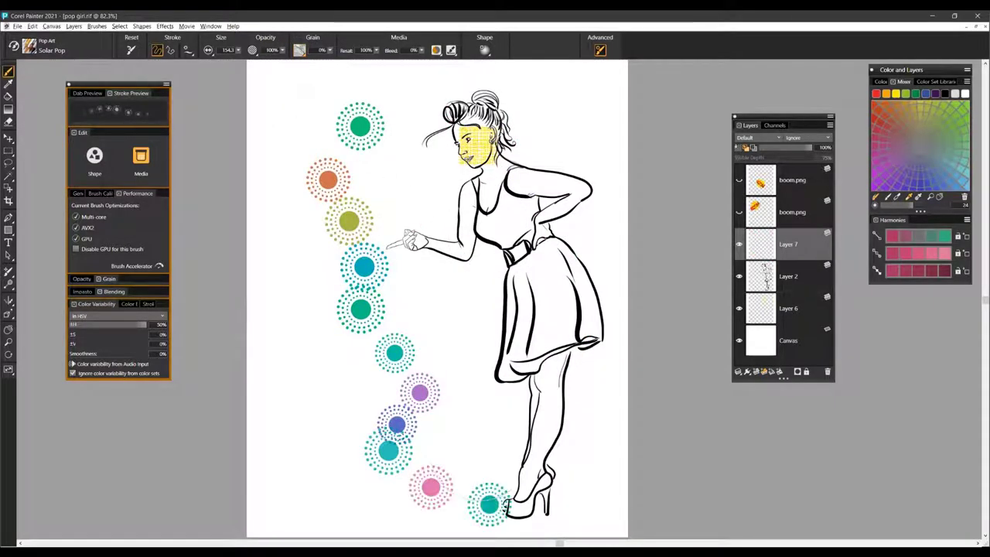
- Stamp Solar Pop bursts beside the pointing hand, behind the shoulder, and over the bodice and skirt
click(384, 223)
mouse_move(549, 147)
mouse_down()
mouse_move(518, 207)
mouse_move(544, 241)
mouse_move(546, 291)
mouse_move(527, 338)
mouse_move(598, 329)
mouse_up()
click(497, 307)
click(516, 357)
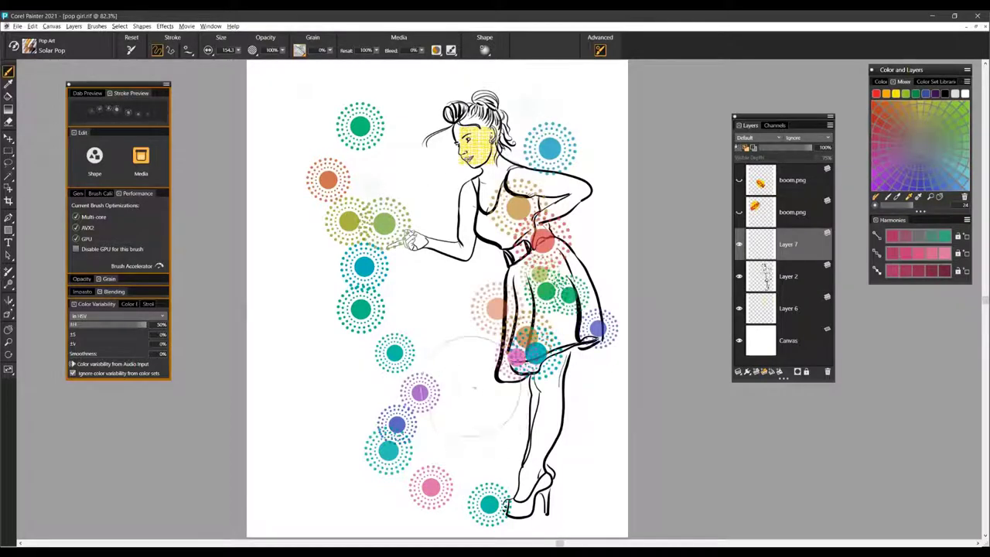
- Scatter Solar Pop bursts of varying sizes around the woman, along the page top and across the left background
click(451, 430)
click(397, 480)
click(468, 450)
click(575, 456)
mouse_move(613, 385)
mouse_down()
mouse_move(593, 174)
mouse_move(565, 121)
mouse_up()
mouse_move(341, 140)
mouse_down()
mouse_move(300, 81)
mouse_move(432, 178)
mouse_up()
mouse_move(399, 115)
mouse_down()
mouse_move(491, 67)
mouse_move(611, 113)
mouse_up()
mouse_move(277, 304)
mouse_down()
mouse_move(392, 354)
mouse_move(468, 348)
mouse_up()
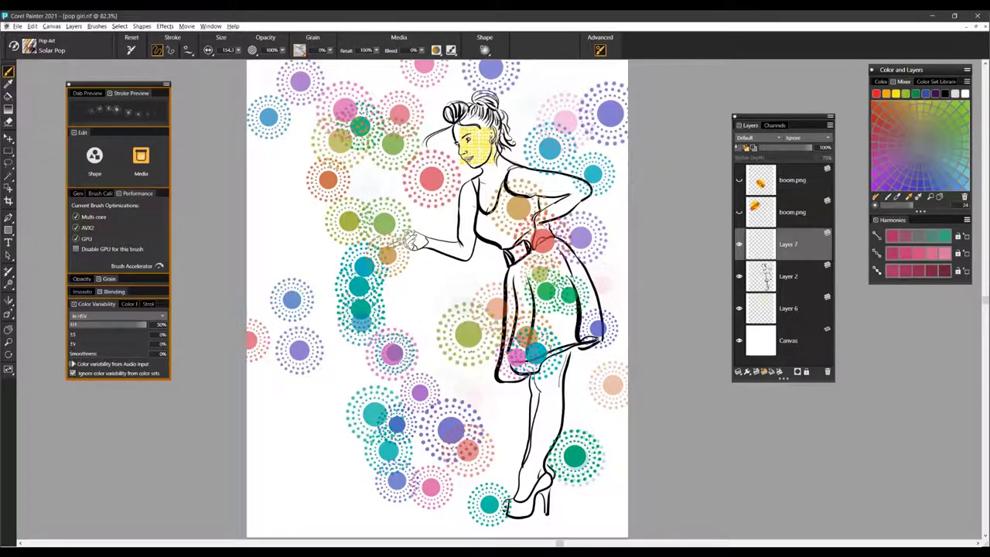
- Fill the remaining gaps with Solar Pop bursts over the legs, belt, page bottom, left background and right edge
drag(549, 366, 552, 434)
click(534, 251)
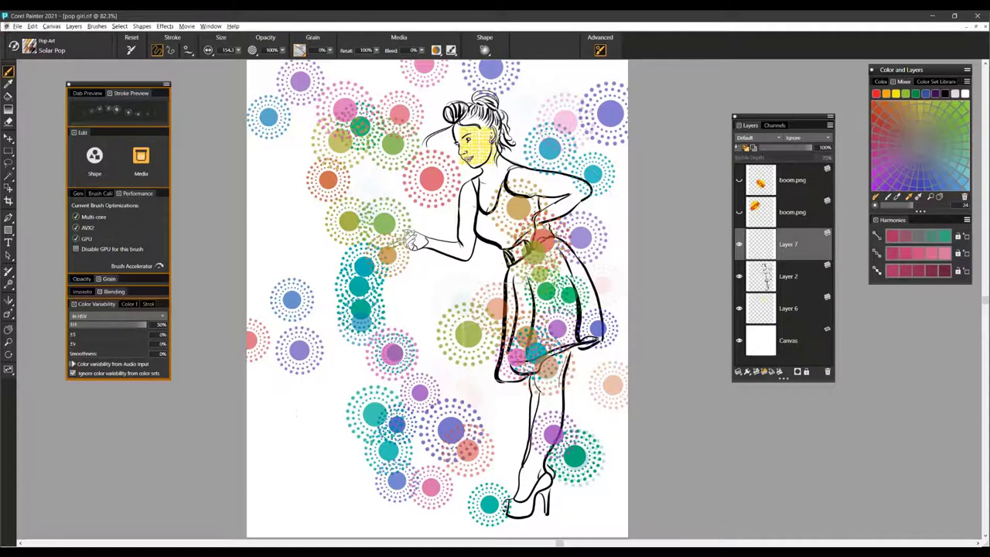
mouse_move(322, 412)
mouse_down()
mouse_move(290, 476)
mouse_move(419, 529)
mouse_move(595, 458)
mouse_up()
drag(504, 464, 509, 405)
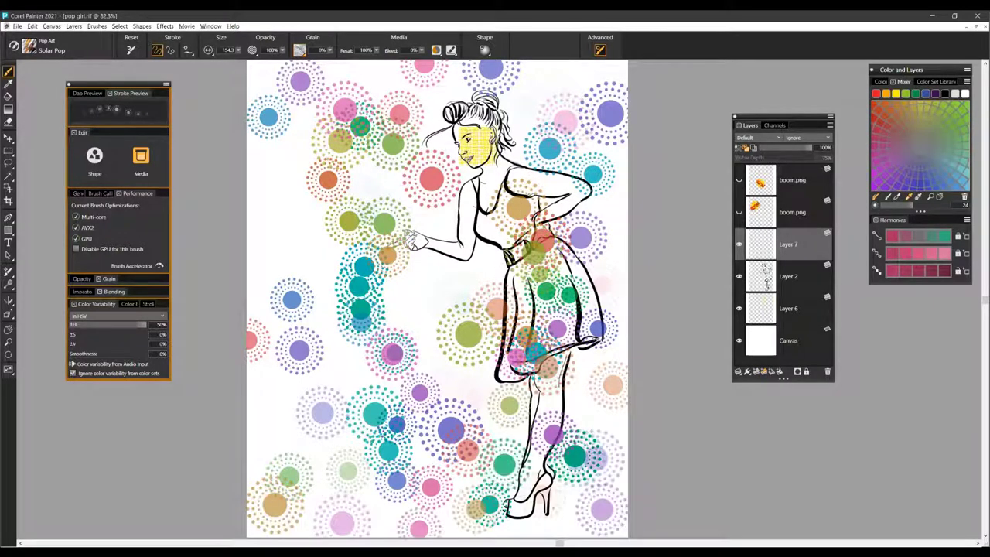
mouse_move(331, 420)
mouse_down()
mouse_move(417, 328)
mouse_move(301, 246)
mouse_up()
mouse_move(266, 139)
mouse_down()
mouse_move(281, 96)
mouse_move(374, 147)
mouse_up()
mouse_move(556, 174)
mouse_down()
mouse_move(621, 228)
mouse_move(614, 350)
mouse_move(594, 388)
mouse_up()
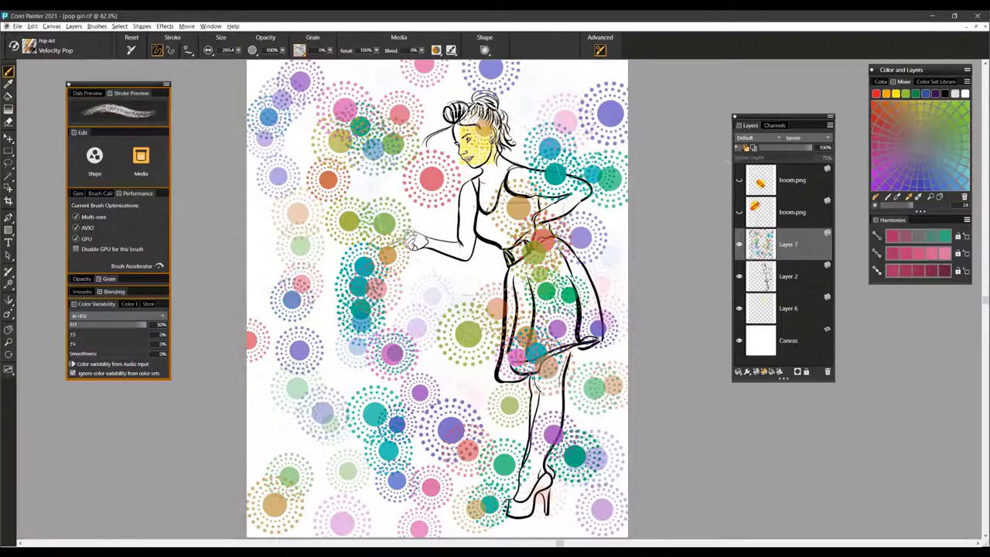
- Clear Layer 7, drop the selection and paint a multicoloured Velocity Pop dotted stroke down the area left of the woman
key(Delete)
key(ctrl+d)
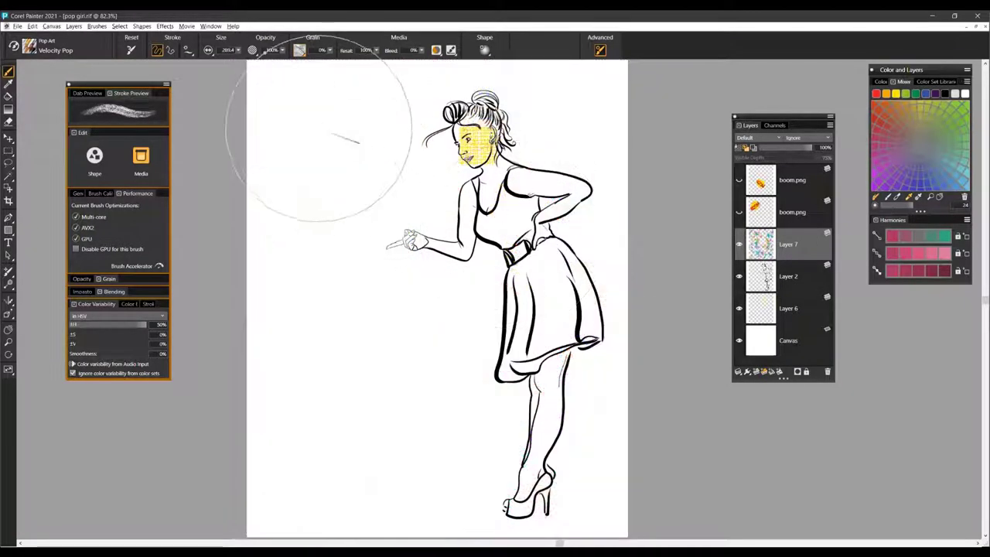
mouse_move(320, 126)
mouse_down()
mouse_move(348, 163)
mouse_move(316, 196)
mouse_move(334, 217)
mouse_move(340, 266)
mouse_move(391, 297)
mouse_move(396, 355)
mouse_up()
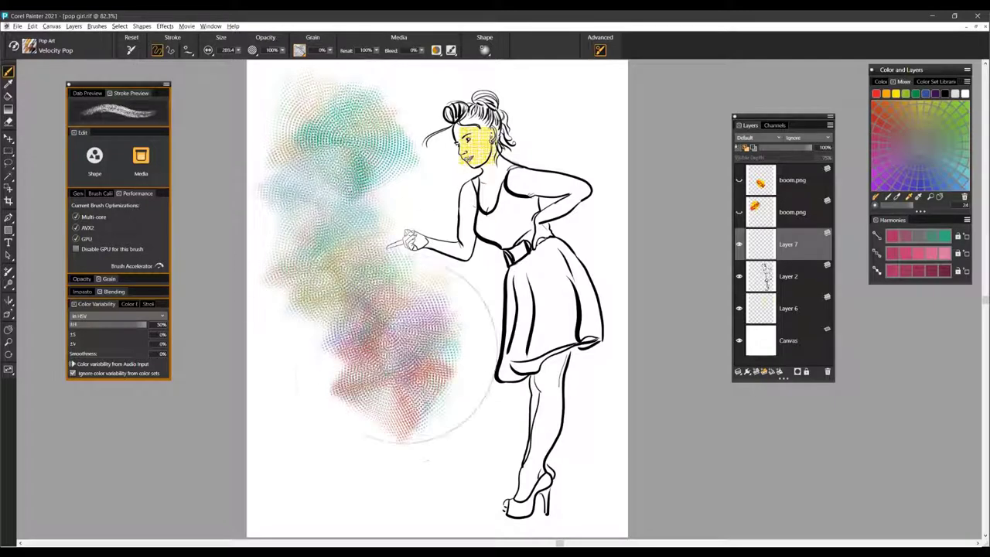
- Cover the woman's upper body, the skirt and the surrounding background with large Velocity Pop dotted swirls
mouse_move(420, 187)
mouse_down()
mouse_move(410, 178)
mouse_move(425, 189)
mouse_move(429, 182)
mouse_up()
mouse_move(560, 123)
mouse_down()
mouse_move(549, 133)
mouse_move(542, 209)
mouse_move(553, 263)
mouse_move(515, 279)
mouse_move(542, 290)
mouse_move(503, 243)
mouse_move(534, 263)
mouse_move(530, 201)
mouse_up()
drag(590, 331, 596, 334)
mouse_move(458, 424)
mouse_down()
mouse_move(333, 464)
mouse_move(294, 403)
mouse_move(231, 424)
mouse_move(282, 69)
mouse_move(402, 93)
mouse_move(457, 83)
mouse_move(420, 148)
mouse_up()
mouse_move(495, 77)
mouse_down()
mouse_move(557, 101)
mouse_move(604, 147)
mouse_move(603, 86)
mouse_move(546, 102)
mouse_up()
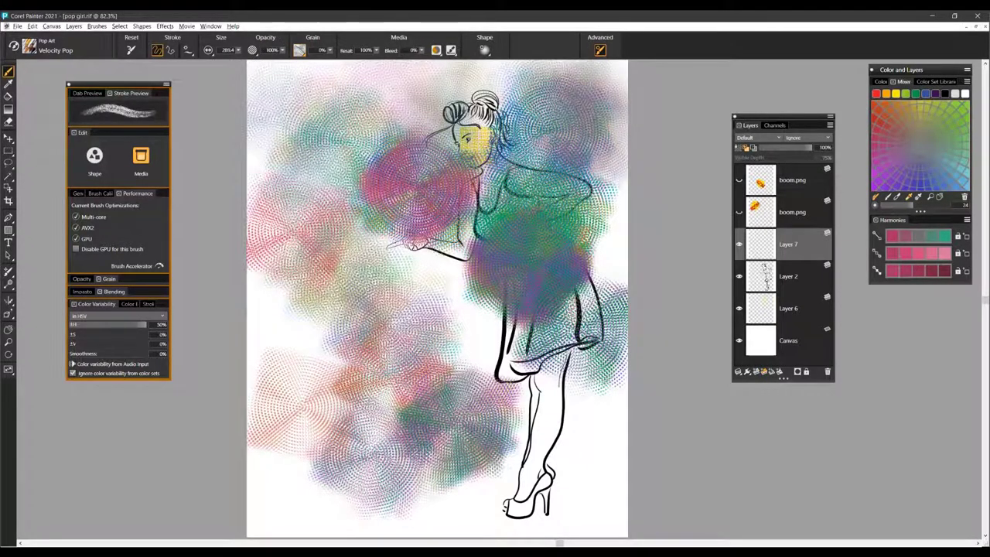
mouse_move(595, 220)
mouse_down()
mouse_move(623, 325)
mouse_move(564, 403)
mouse_move(542, 457)
mouse_move(604, 425)
mouse_move(473, 492)
mouse_move(417, 502)
mouse_move(333, 488)
mouse_move(318, 499)
mouse_up()
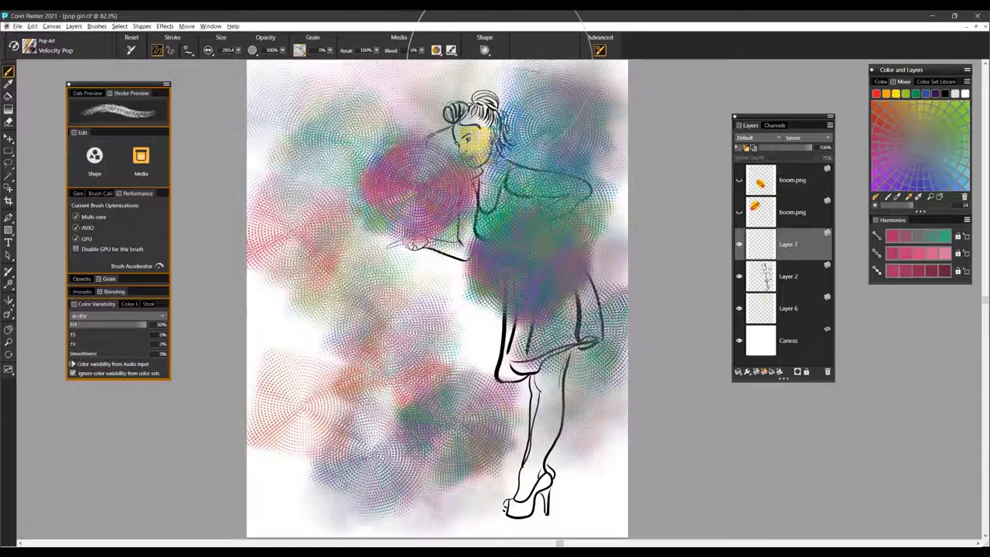
- Apply a paper dab stencil with the Intricate Tracing texture to the Velocity Pop brush and test it left of the skirt
click(485, 50)
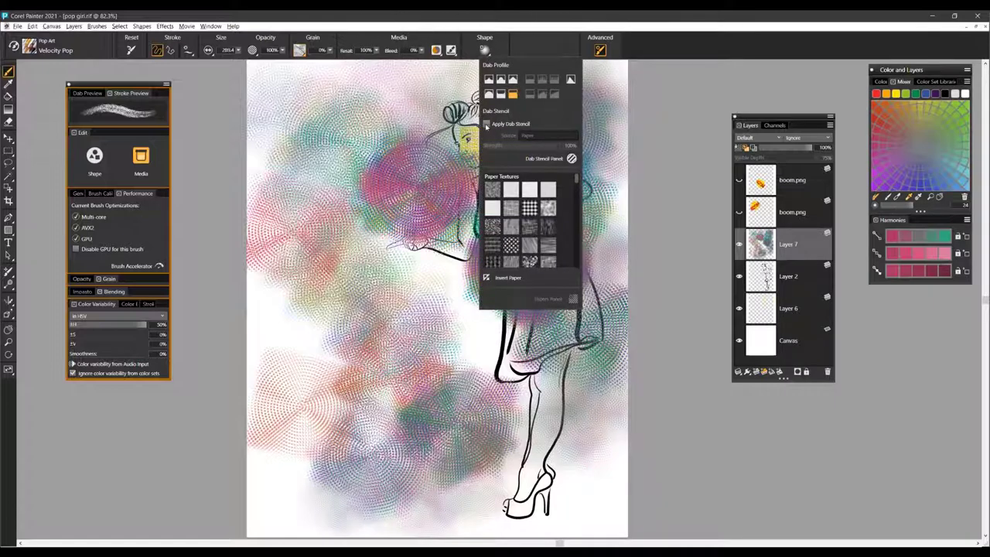
click(487, 124)
drag(576, 179, 585, 202)
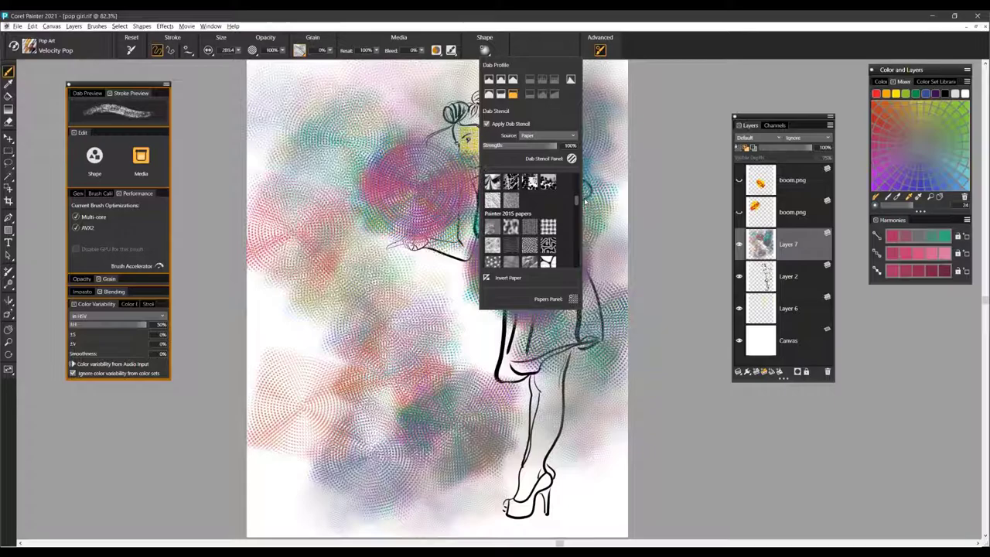
click(548, 246)
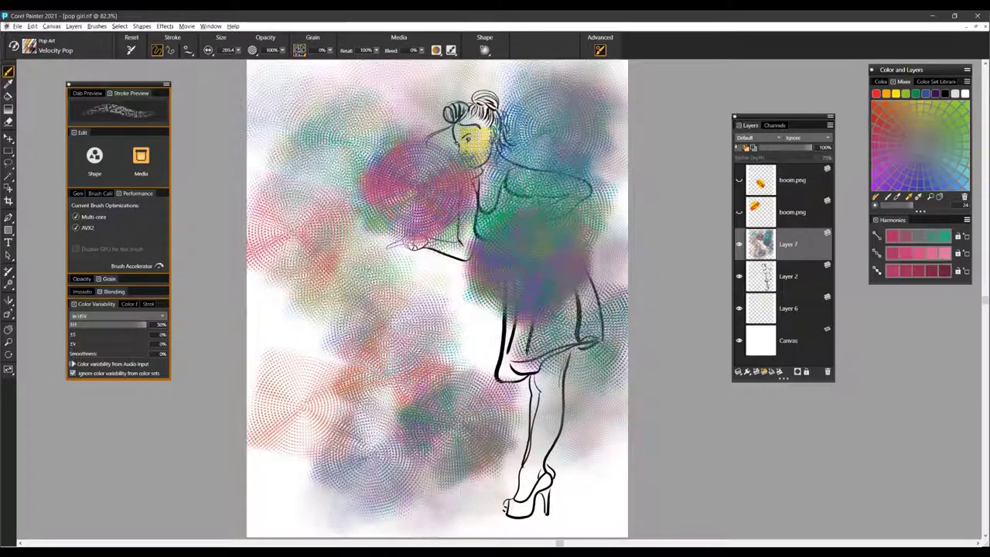
mouse_move(424, 267)
mouse_down()
mouse_move(447, 317)
mouse_move(461, 287)
mouse_move(463, 295)
mouse_up()
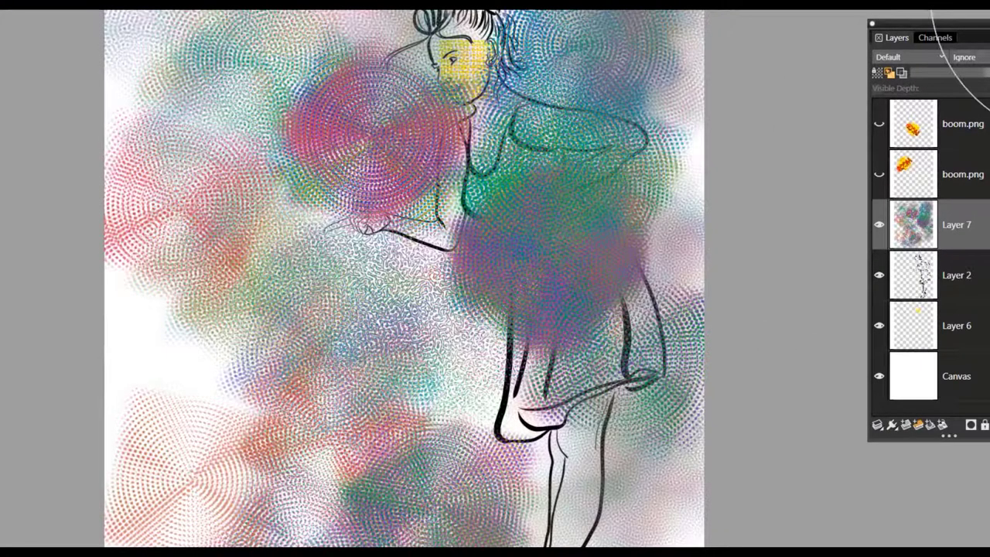
- Clear Layer 7 and paint the stencilled Velocity Pop texture in multicoloured patches around and over the woman
key(Delete)
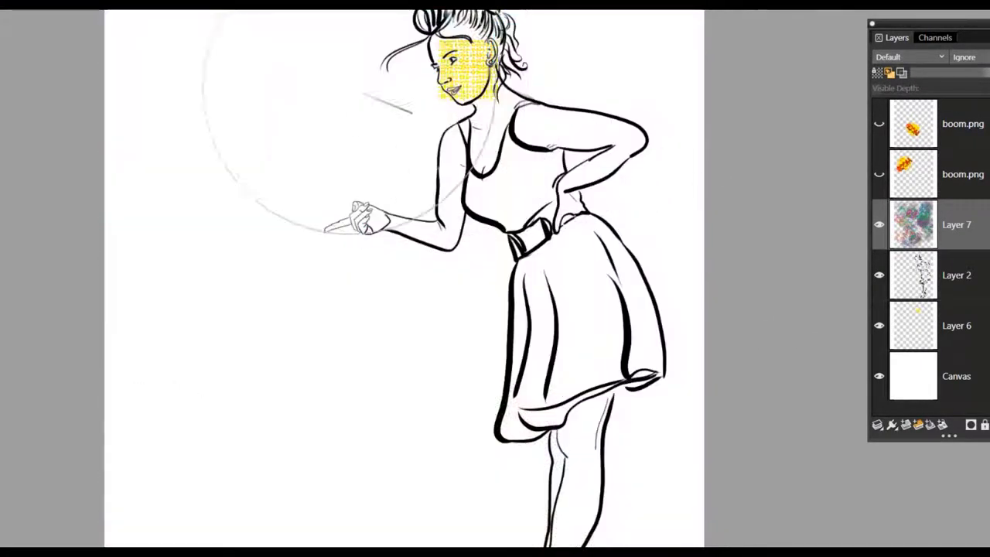
mouse_move(333, 101)
mouse_down()
mouse_move(267, 123)
mouse_move(248, 221)
mouse_move(320, 321)
mouse_move(425, 350)
mouse_move(433, 480)
mouse_move(255, 503)
mouse_move(178, 526)
mouse_move(433, 534)
mouse_move(603, 511)
mouse_move(635, 340)
mouse_move(572, 356)
mouse_move(634, 209)
mouse_move(618, 70)
mouse_move(549, 46)
mouse_move(565, 23)
mouse_move(627, 69)
mouse_move(542, 202)
mouse_move(665, 325)
mouse_move(642, 526)
mouse_up()
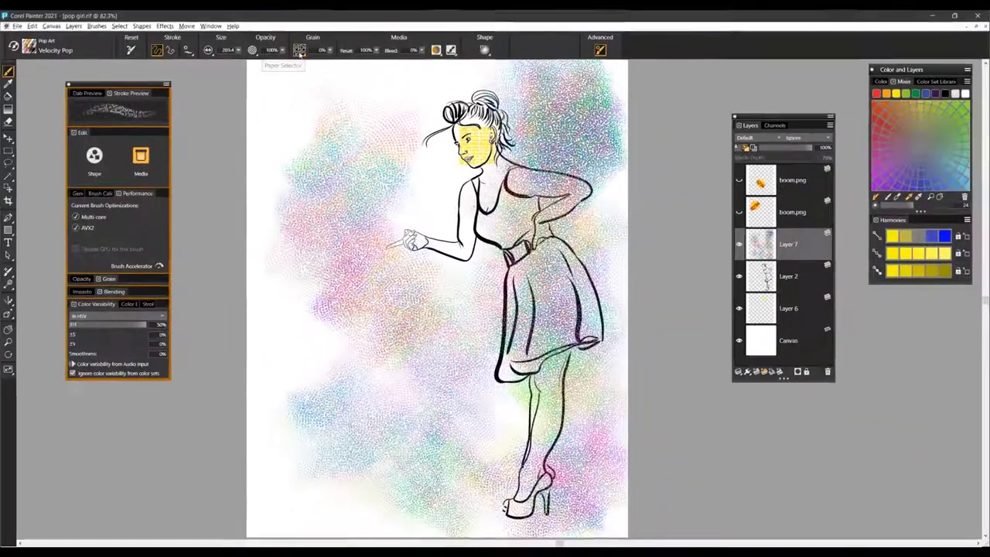
- Check the brush's grain and paper settings, then extend the stencilled Velocity Pop texture over the left and lower background
click(300, 50)
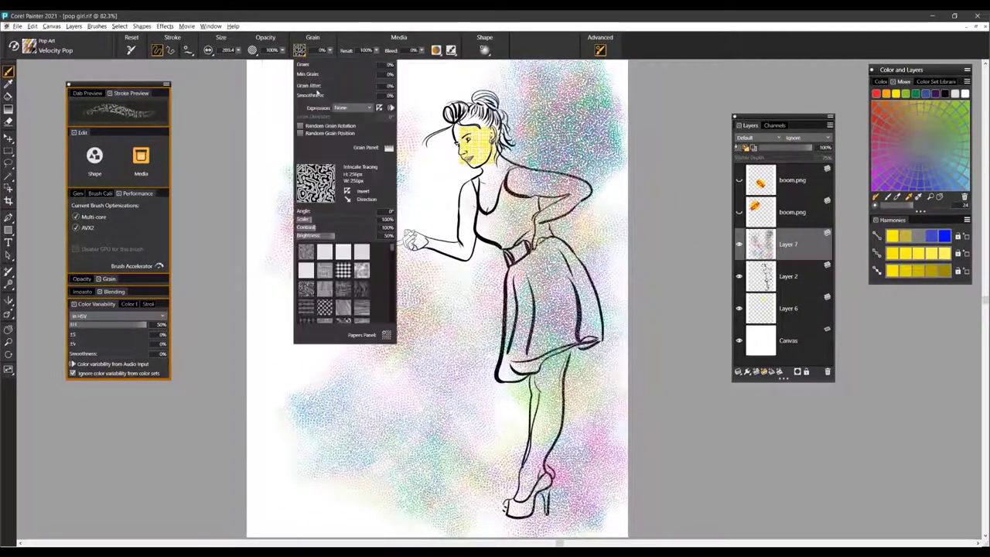
click(418, 172)
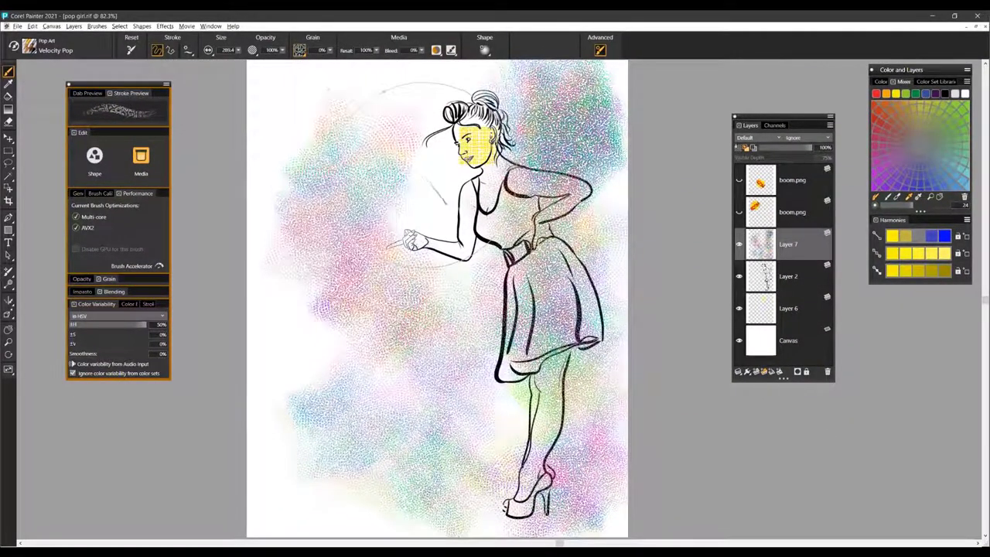
mouse_move(356, 165)
mouse_down()
mouse_move(298, 147)
mouse_move(302, 108)
mouse_move(393, 116)
mouse_move(456, 173)
mouse_move(478, 152)
mouse_move(527, 362)
mouse_move(331, 433)
mouse_up()
drag(332, 480, 500, 481)
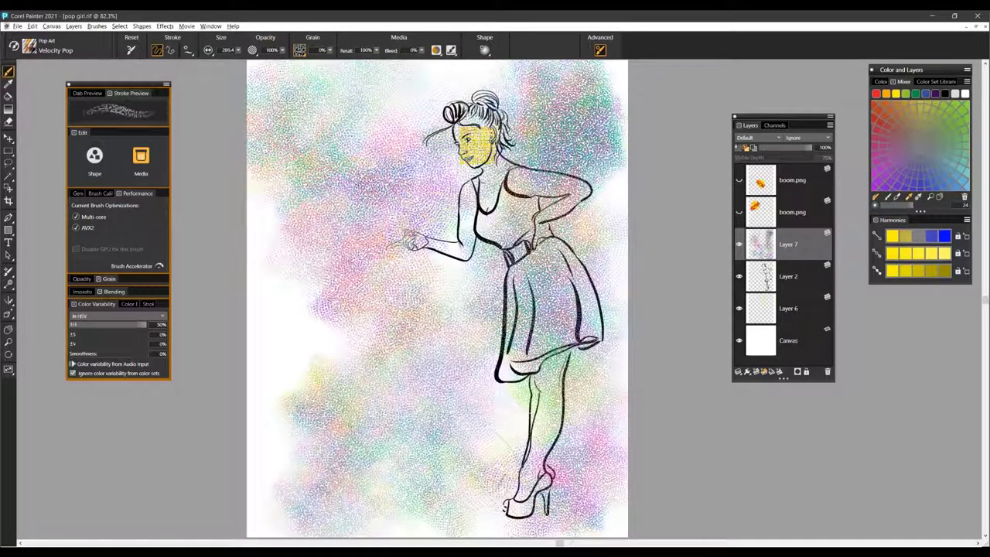